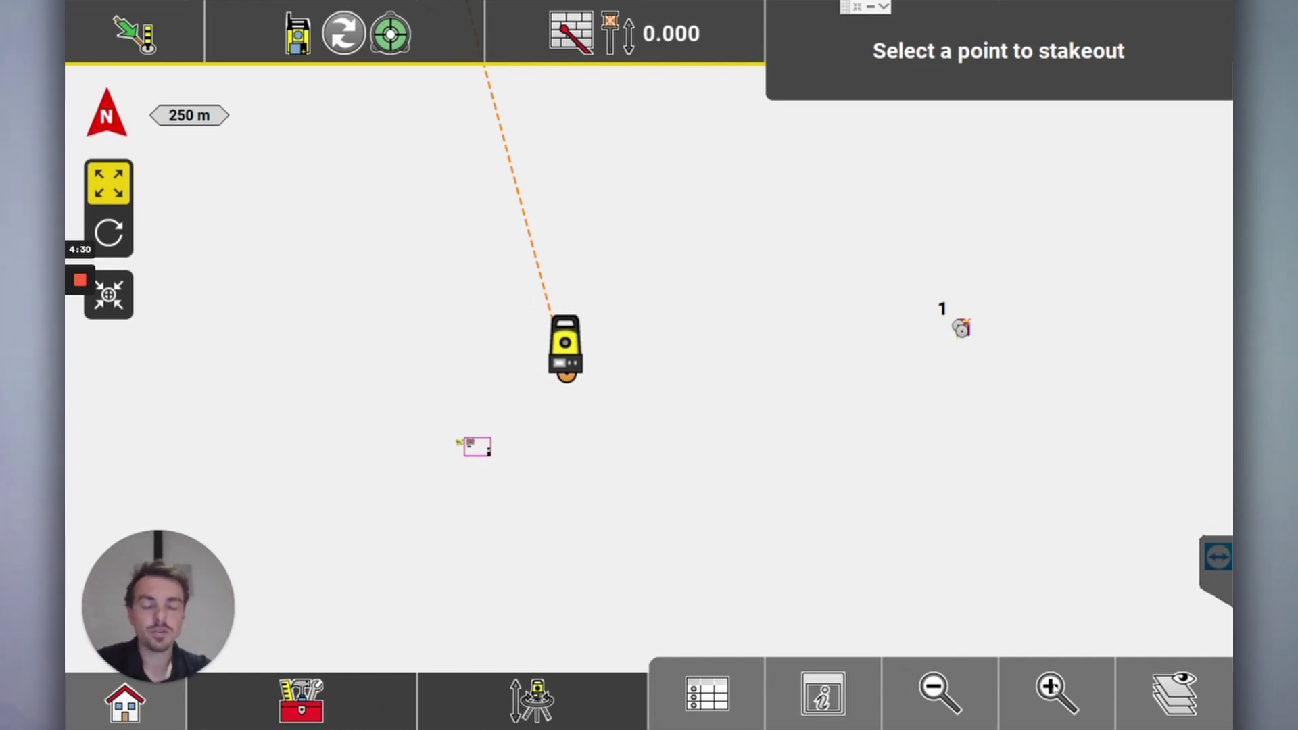
- Examine the carpark site plan around control points 1 and 2, including the building outline and pile grid
{"action": "left_click_drag", "start_coordinate": [1095, 371], "coordinate": [849, 365]}
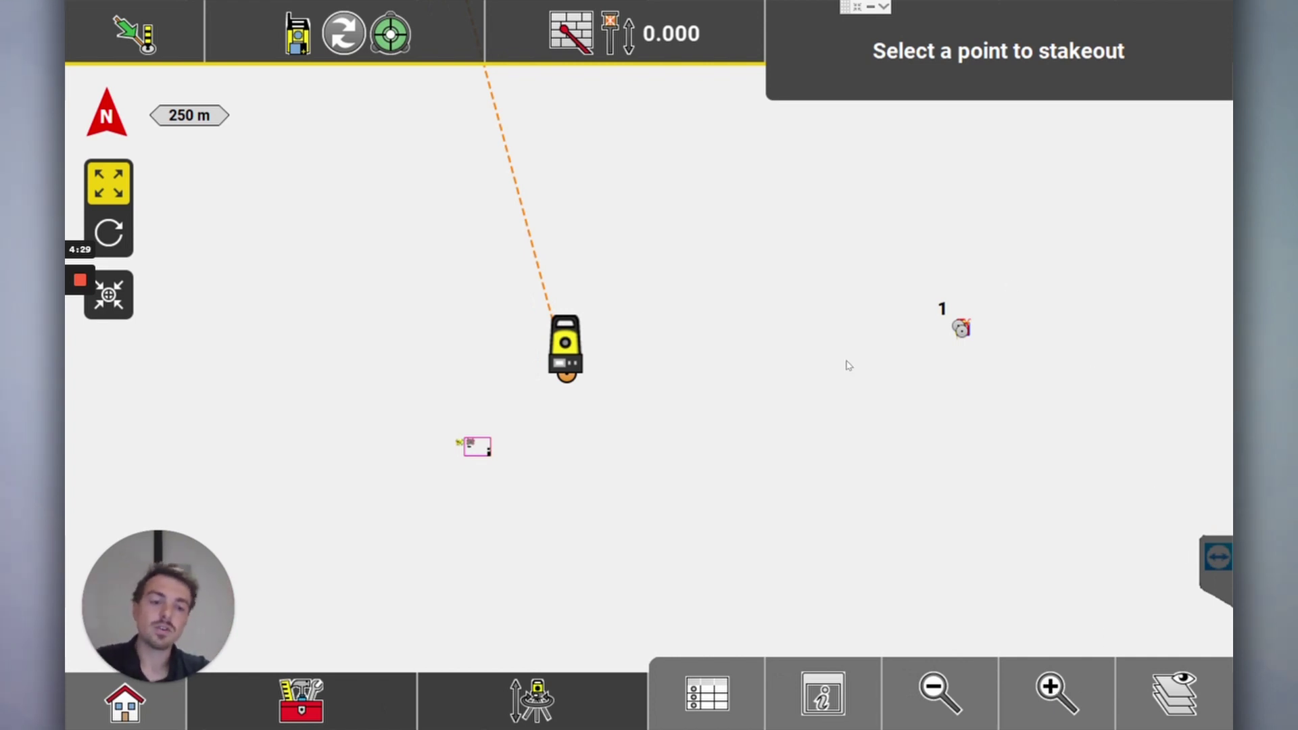
{"action": "left_click", "coordinate": [1081, 696]}
{"action": "scroll", "coordinate": [413, 510], "scroll_direction": "up", "scroll_amount": 3}
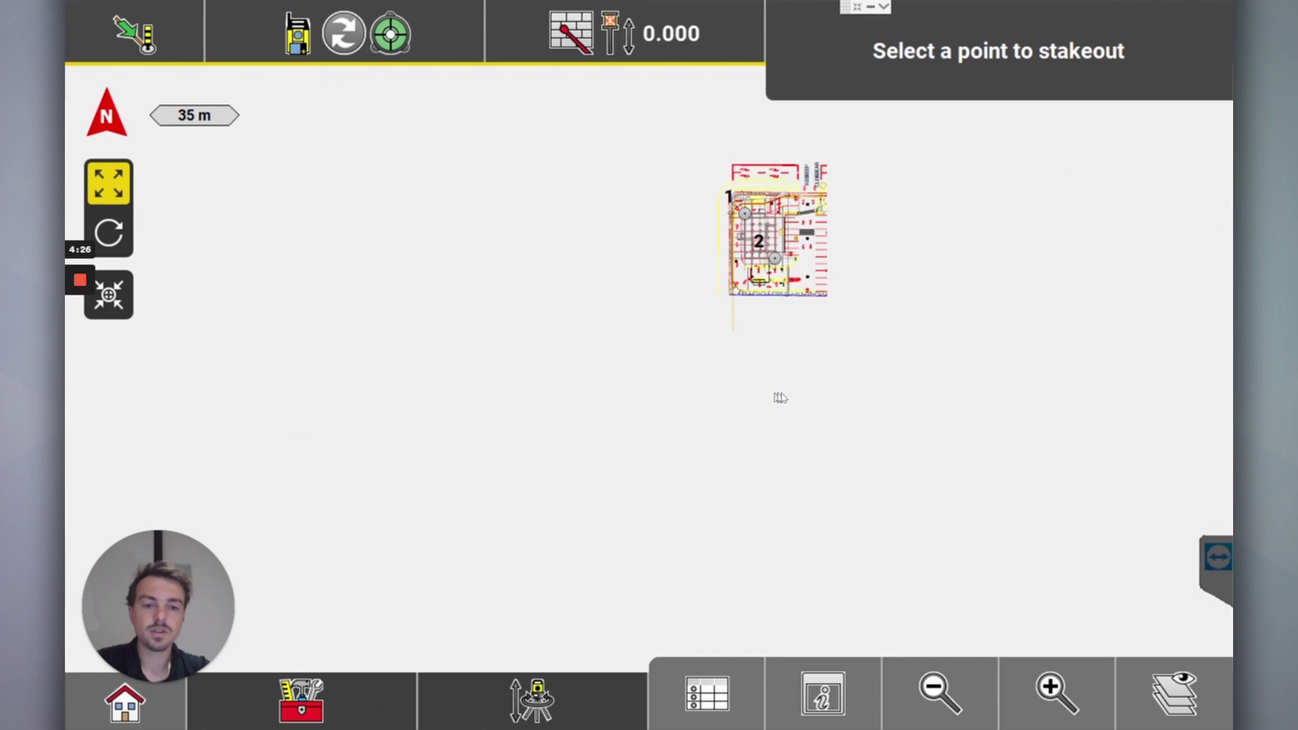
{"action": "left_click", "coordinate": [1058, 692]}
{"action": "scroll", "coordinate": [964, 322], "scroll_direction": "up", "scroll_amount": 1}
{"action": "left_click_drag", "start_coordinate": [938, 286], "coordinate": [817, 367]}
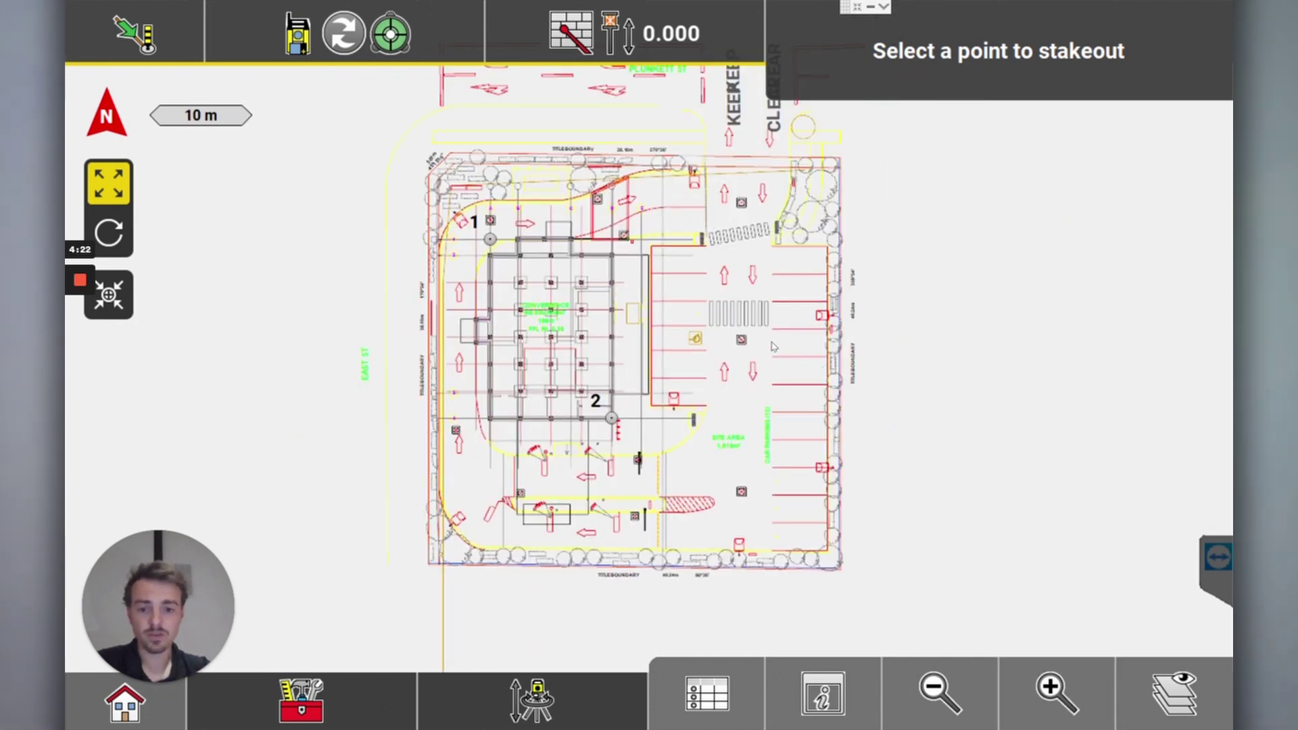
{"action": "mouse_move", "coordinate": [696, 363]}
{"action": "left_mouse_down"}
{"action": "mouse_move", "coordinate": [692, 337]}
{"action": "mouse_move", "coordinate": [696, 355]}
{"action": "left_mouse_up"}
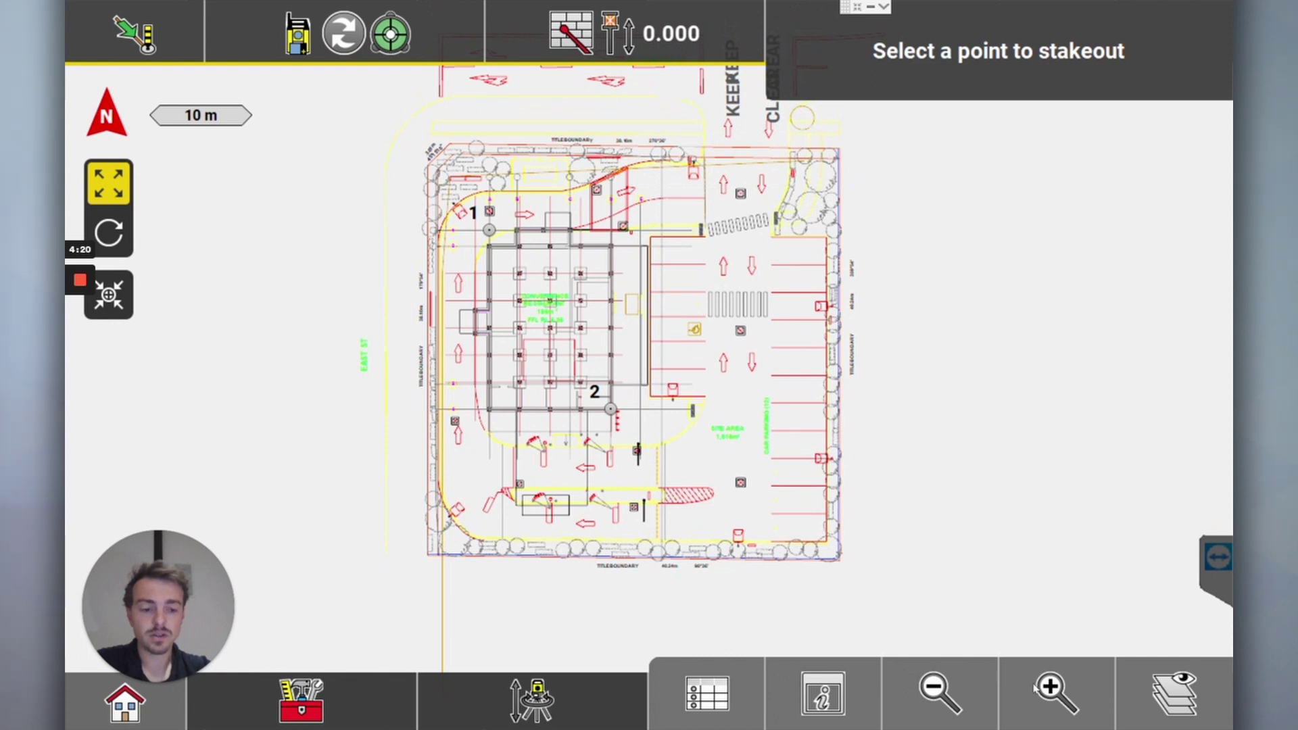
{"action": "scroll", "coordinate": [732, 455], "scroll_direction": "up", "scroll_amount": 1}
{"action": "left_click_drag", "start_coordinate": [781, 525], "coordinate": [838, 583]}
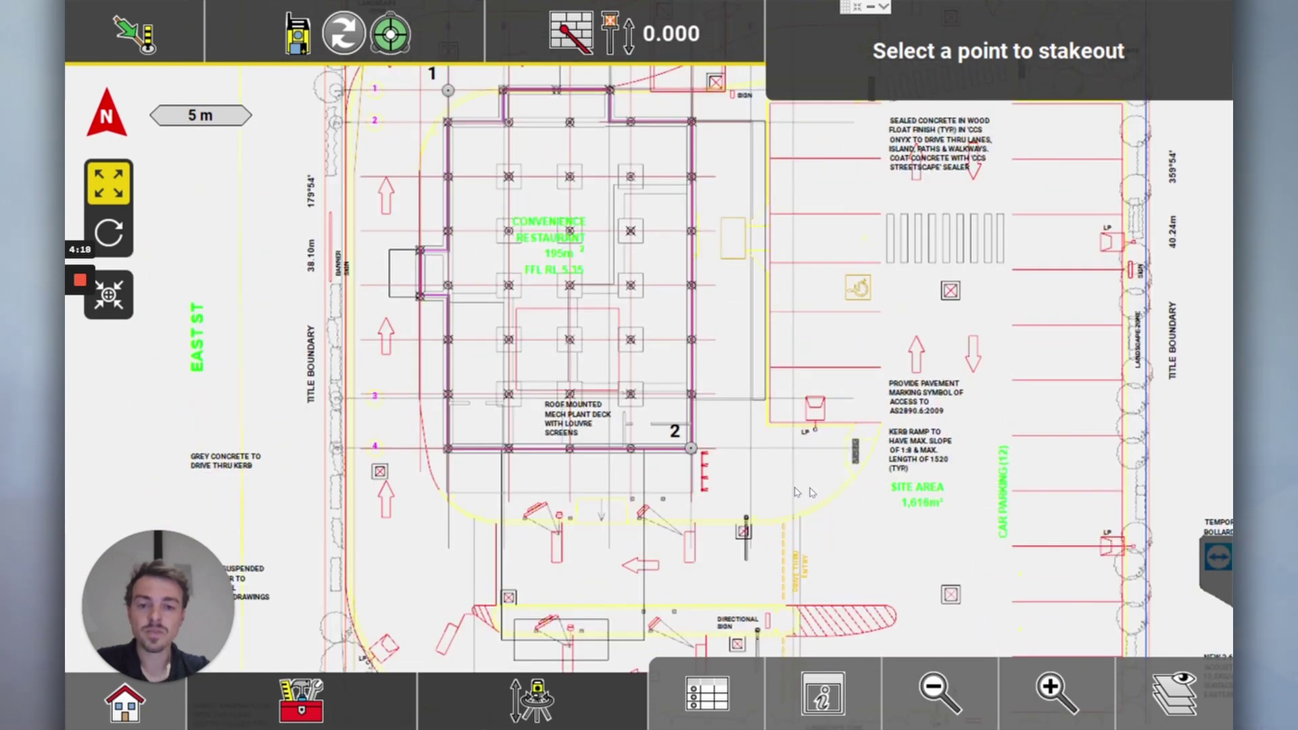
{"action": "left_click", "coordinate": [939, 690]}
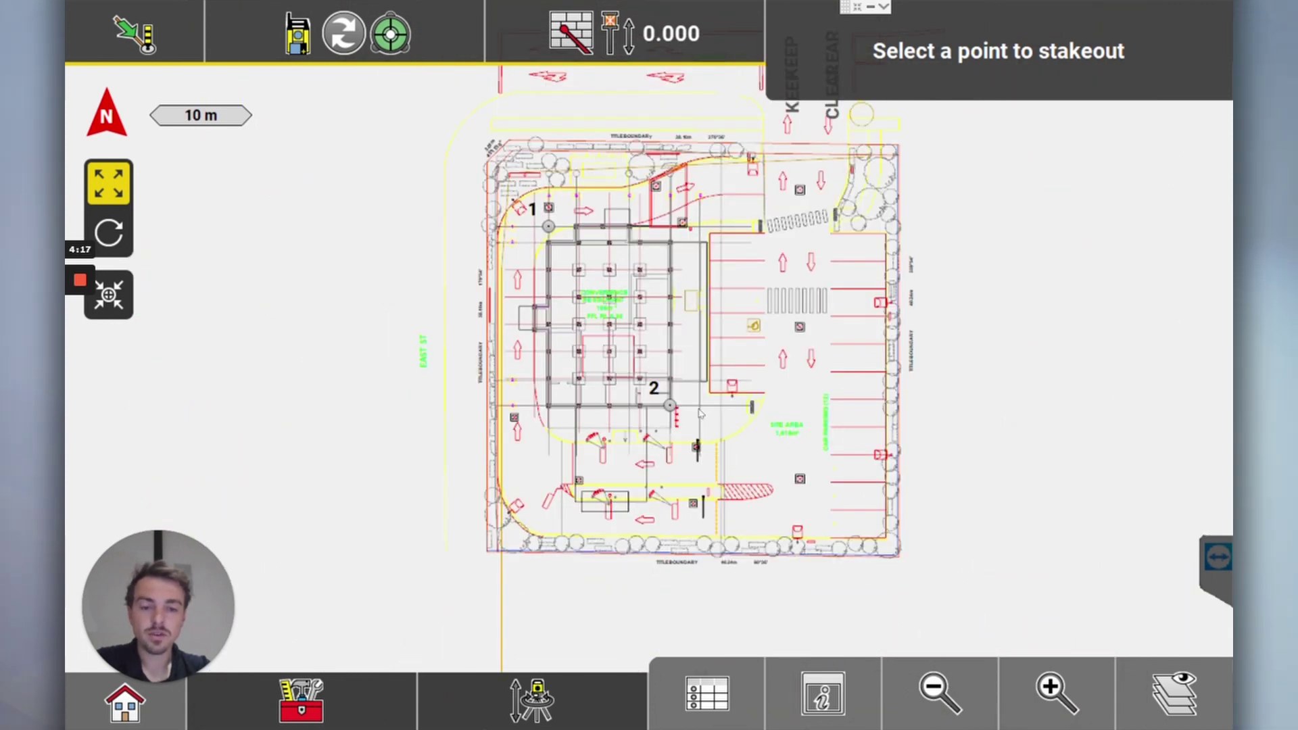
{"action": "left_click_drag", "start_coordinate": [733, 306], "coordinate": [708, 336]}
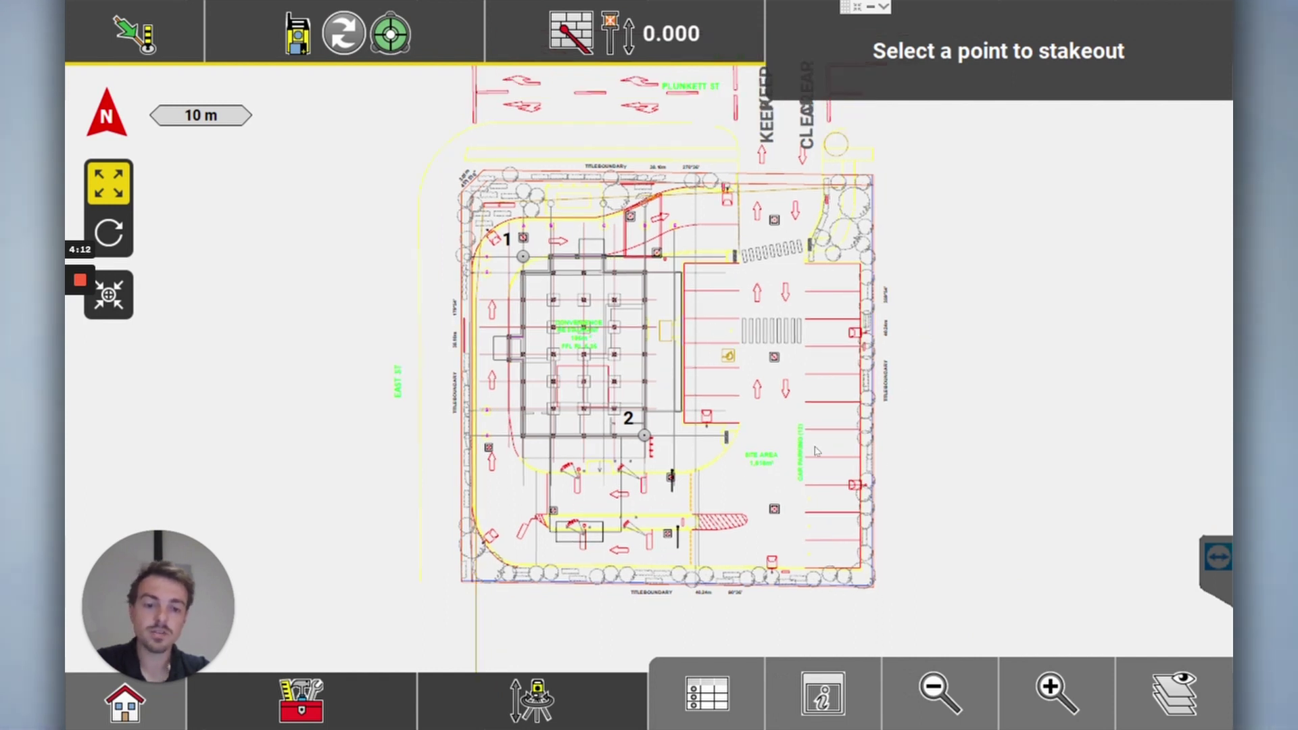
{"action": "left_click_drag", "start_coordinate": [708, 470], "coordinate": [741, 455]}
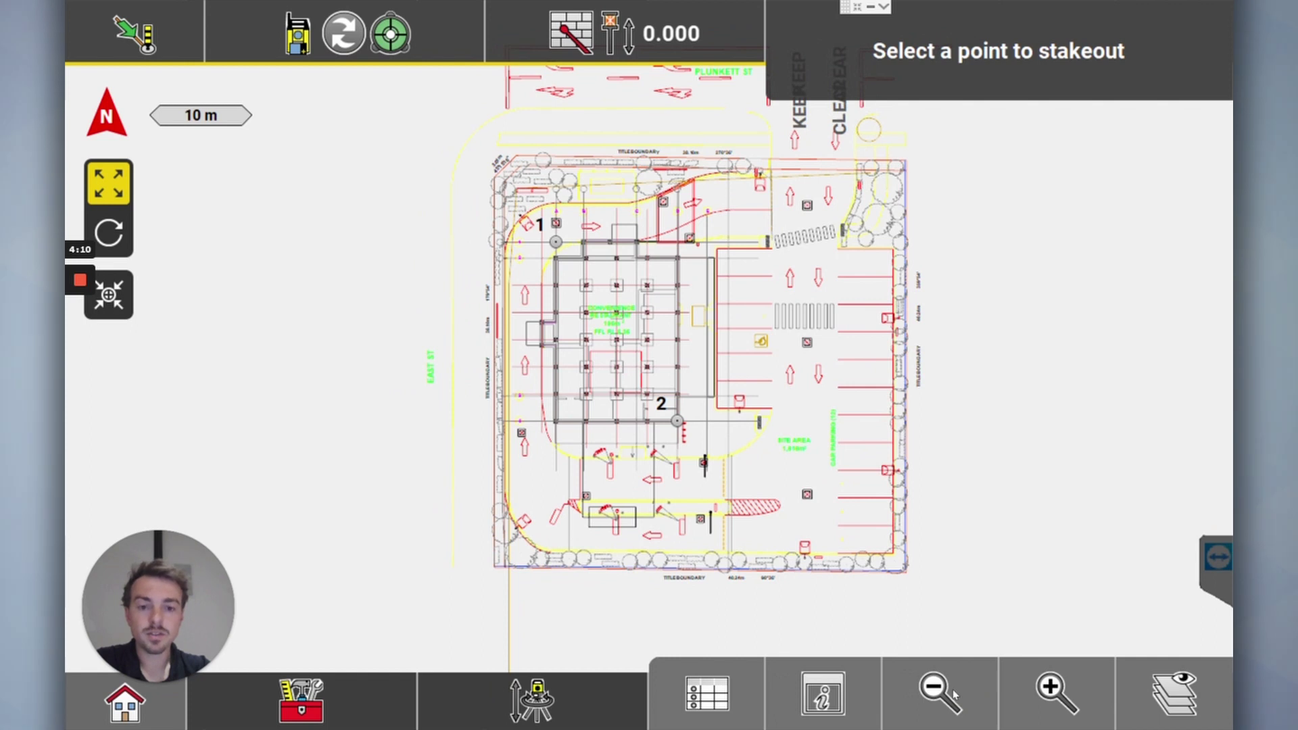
- Locate the separate screw pile setout drawing away from the site plan and examine its pile grid
{"action": "left_click", "coordinate": [953, 692]}
{"action": "left_click_drag", "start_coordinate": [631, 500], "coordinate": [823, 481]}
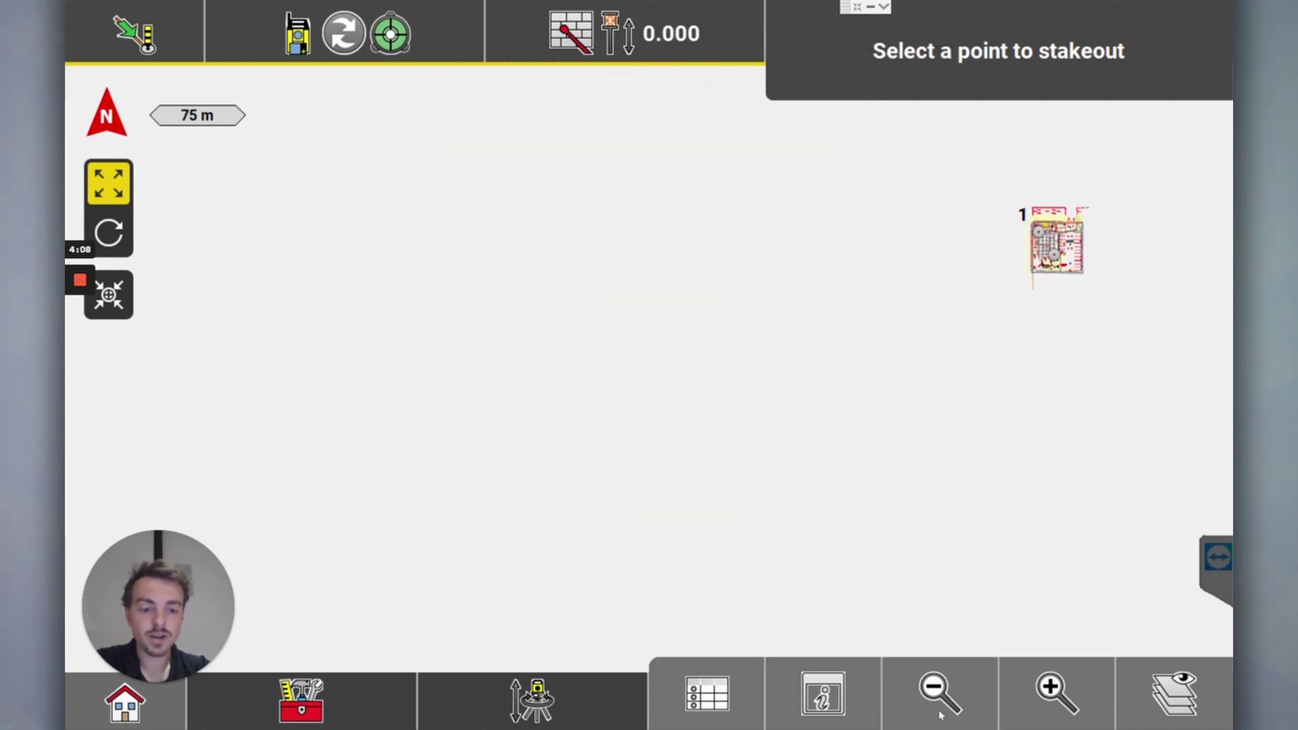
{"action": "left_click_drag", "start_coordinate": [588, 487], "coordinate": [845, 392]}
{"action": "left_click_drag", "start_coordinate": [697, 423], "coordinate": [952, 389]}
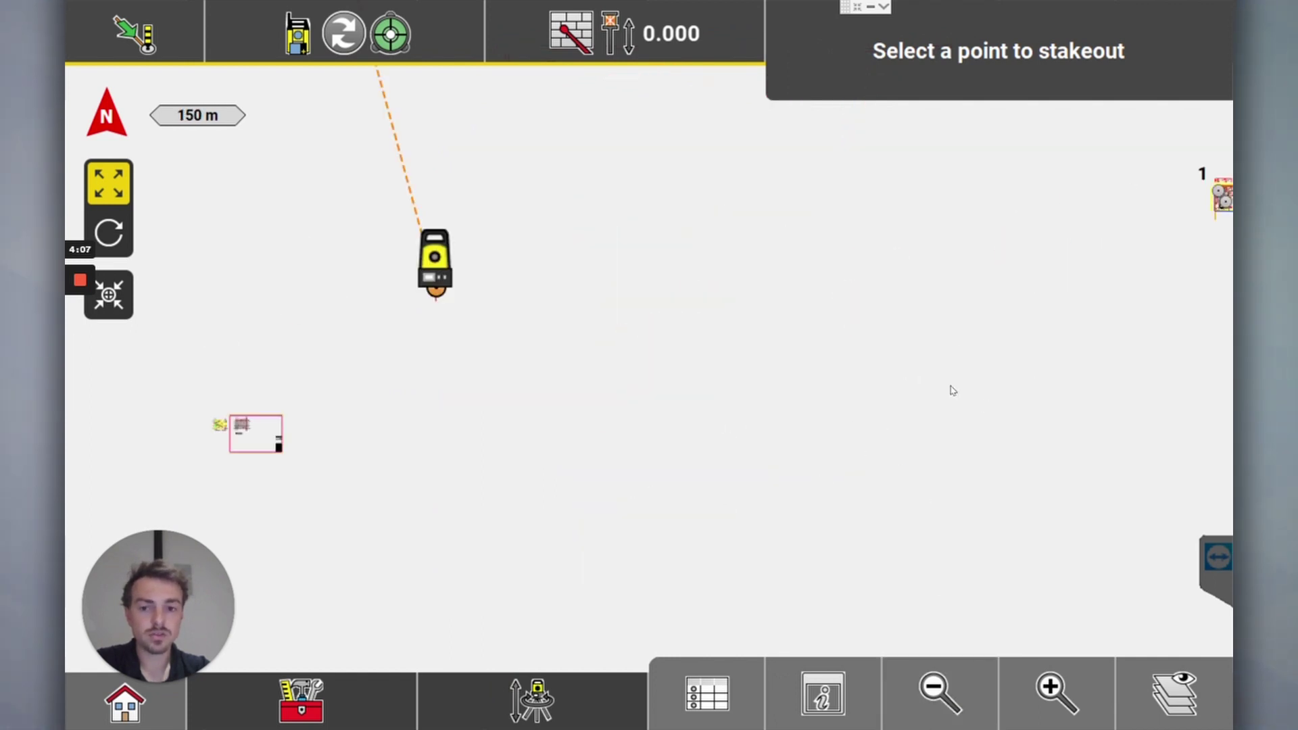
{"action": "left_click_drag", "start_coordinate": [658, 398], "coordinate": [579, 404]}
{"action": "left_click", "coordinate": [910, 692]}
{"action": "left_click_drag", "start_coordinate": [869, 427], "coordinate": [841, 476]}
{"action": "left_click_drag", "start_coordinate": [633, 436], "coordinate": [783, 416]}
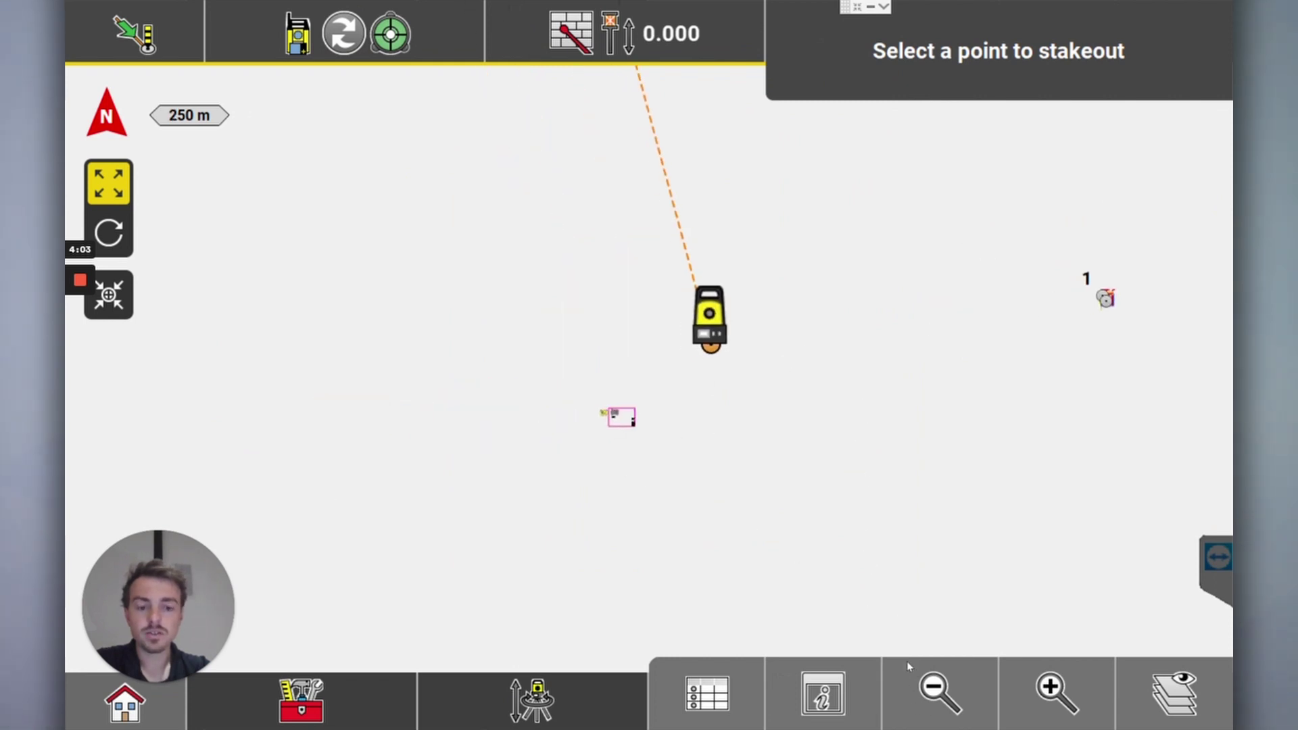
{"action": "left_click", "coordinate": [1037, 706]}
{"action": "left_click", "coordinate": [1037, 706]}
{"action": "left_click_drag", "start_coordinate": [674, 542], "coordinate": [912, 362]}
{"action": "left_click_drag", "start_coordinate": [933, 567], "coordinate": [812, 532]}
{"action": "left_click", "coordinate": [1038, 696]}
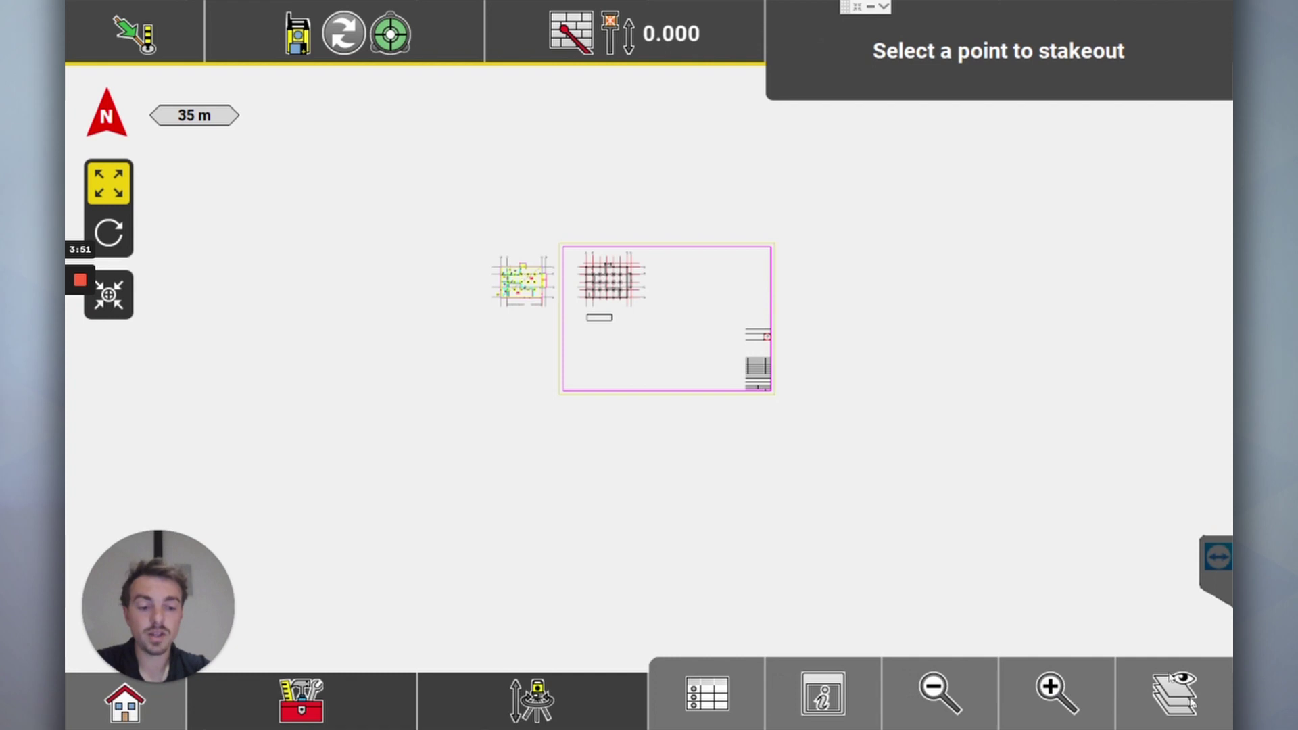
{"action": "left_click", "coordinate": [1055, 695]}
{"action": "left_click", "coordinate": [1054, 695]}
{"action": "left_click_drag", "start_coordinate": [636, 210], "coordinate": [759, 436]}
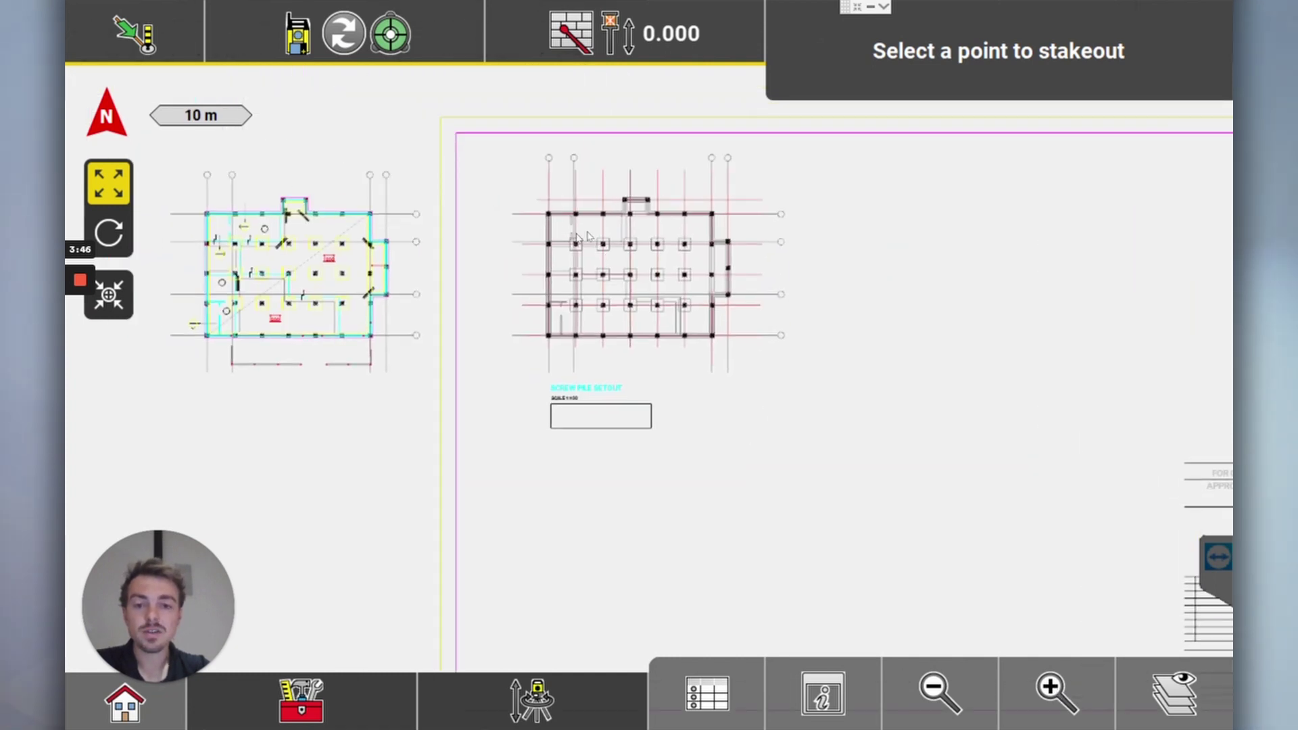
- Compare where the screw pile setout drawing lies relative to the site plan and the instrument
{"action": "left_click", "coordinate": [938, 694]}
{"action": "left_click", "coordinate": [938, 694]}
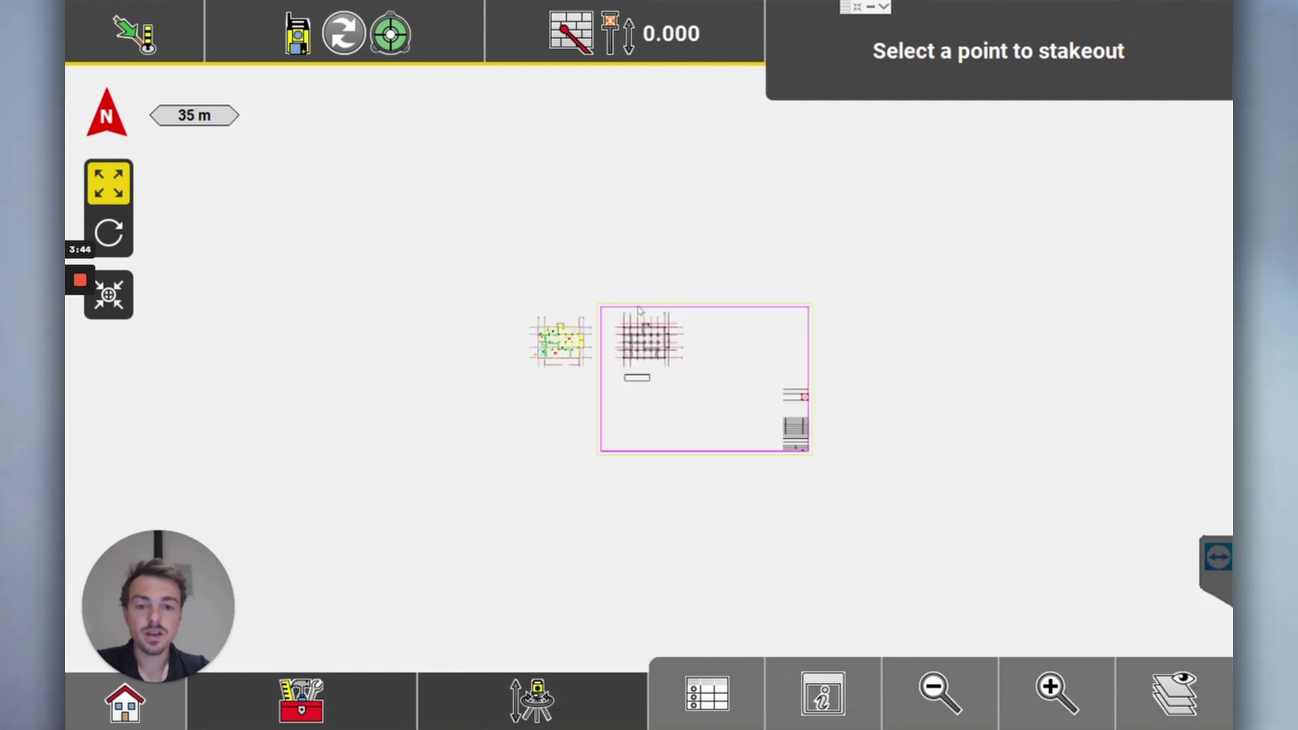
{"action": "left_click_drag", "start_coordinate": [898, 308], "coordinate": [515, 456]}
{"action": "left_click", "coordinate": [940, 694]}
{"action": "left_click_drag", "start_coordinate": [721, 316], "coordinate": [497, 425]}
{"action": "left_click_drag", "start_coordinate": [1057, 209], "coordinate": [892, 282]}
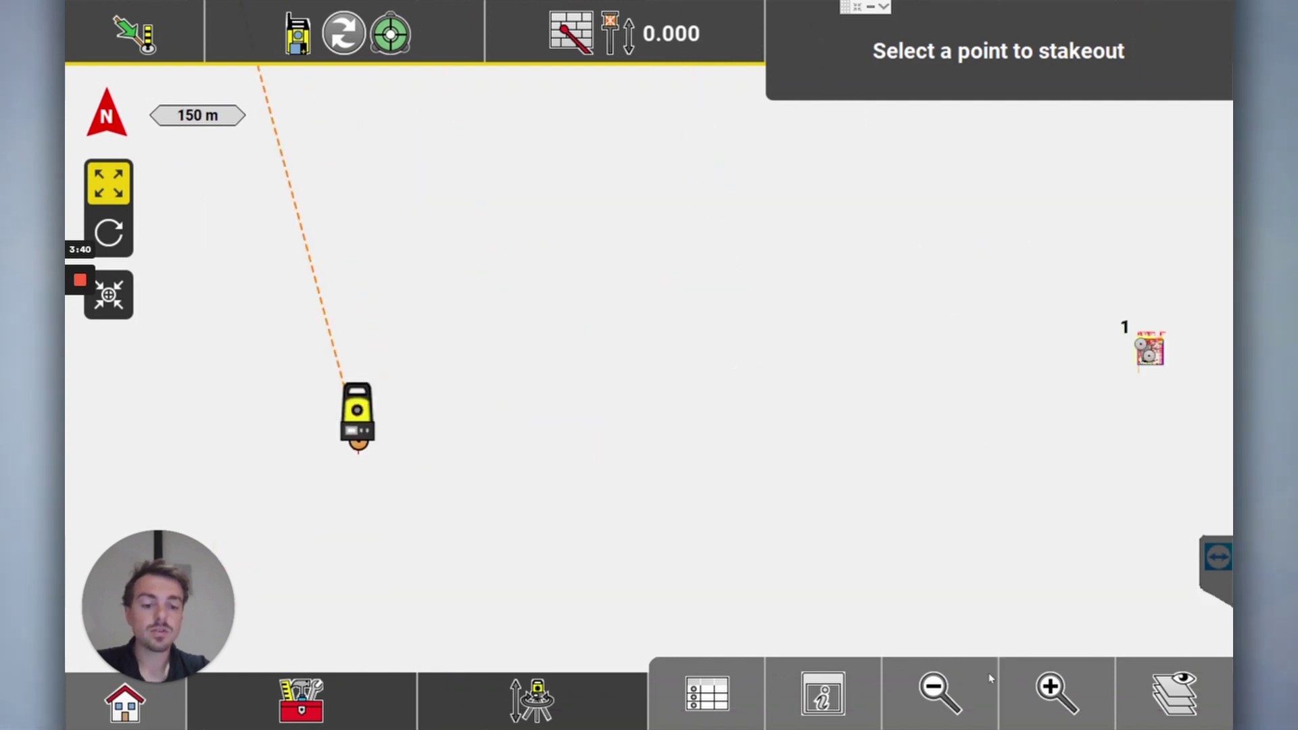
{"action": "left_click", "coordinate": [990, 678]}
{"action": "left_click_drag", "start_coordinate": [838, 495], "coordinate": [899, 455]}
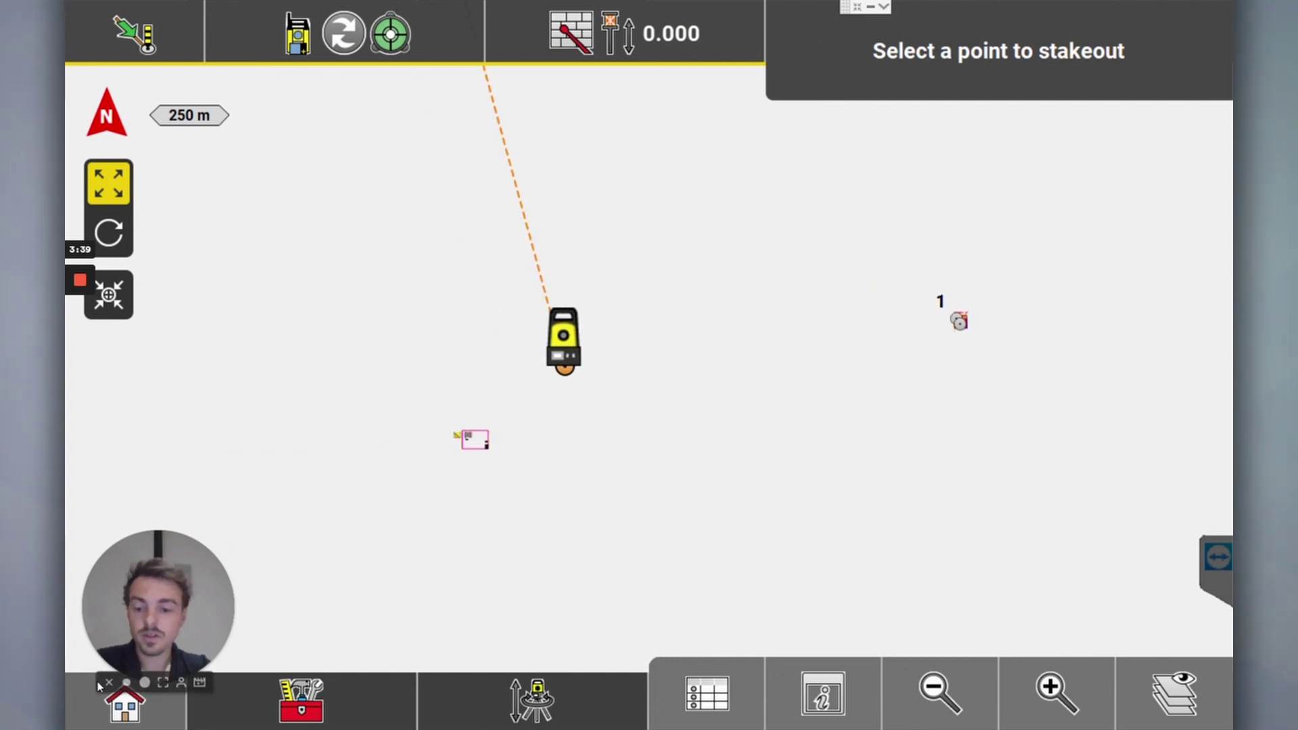
- Start a file transformation in the Sketching application, choosing the 22181 Nowra screw pile setout (003) DWG as the file
{"action": "left_click", "coordinate": [111, 699]}
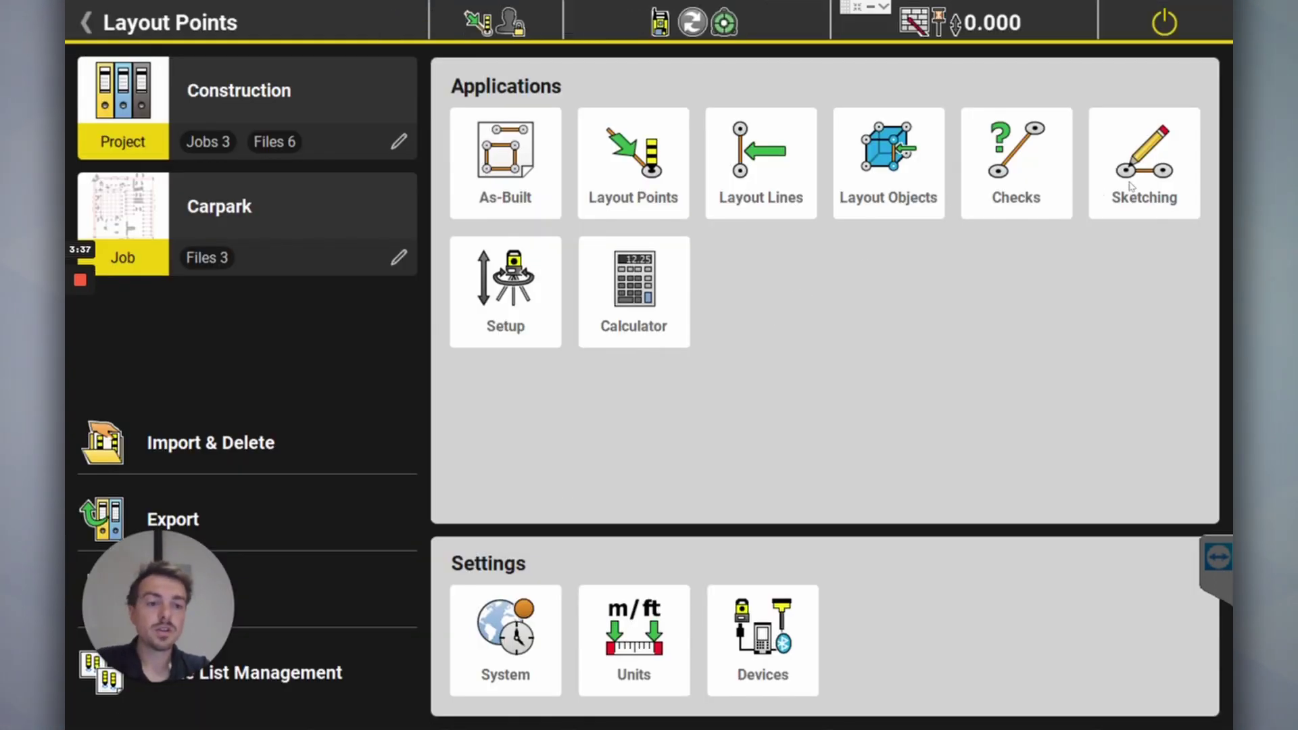
{"action": "left_click", "coordinate": [642, 155]}
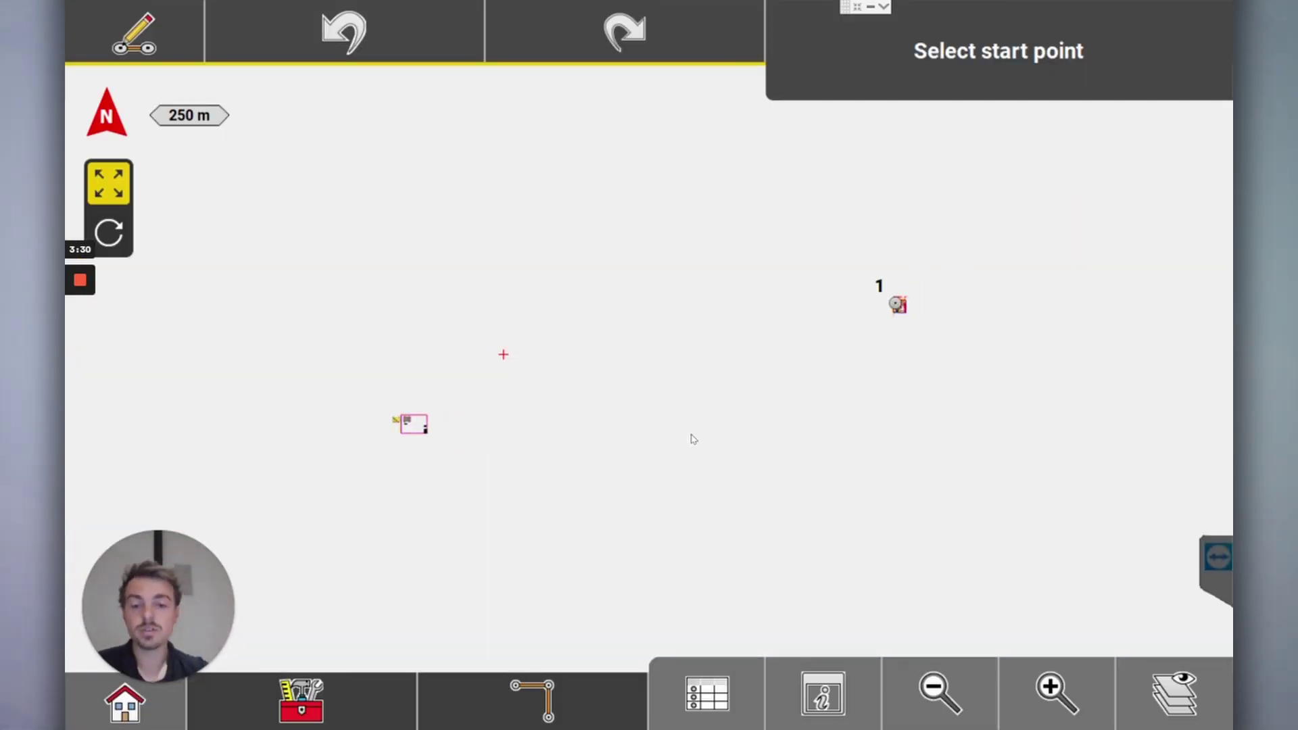
{"action": "left_click", "coordinate": [524, 715]}
{"action": "left_click", "coordinate": [566, 592]}
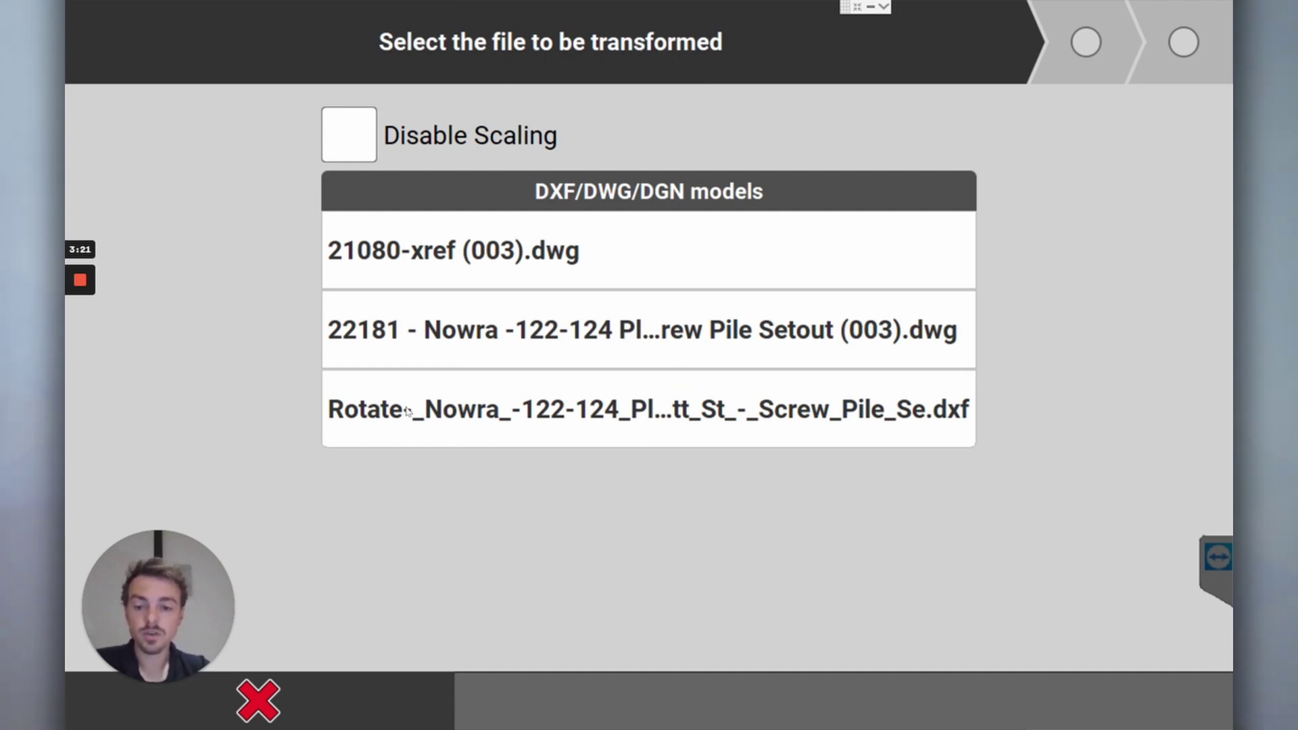
{"action": "left_click", "coordinate": [536, 339]}
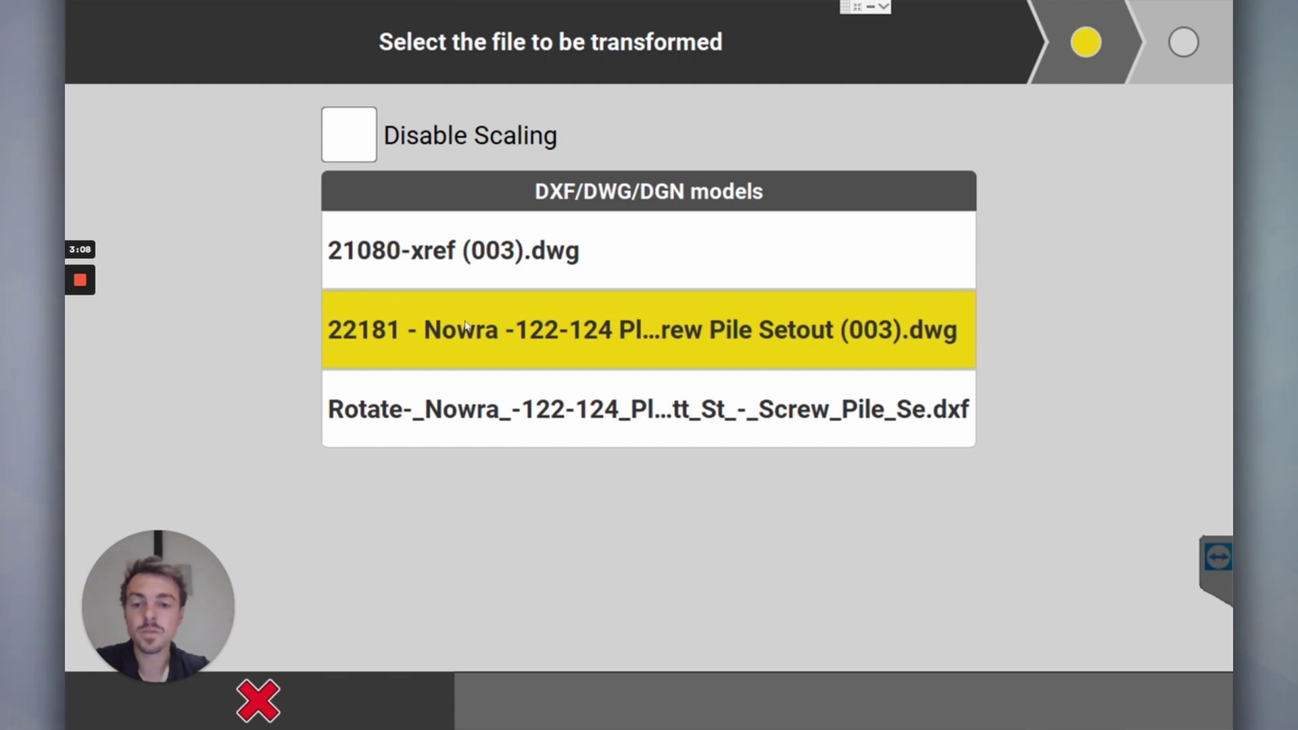
{"action": "left_click", "coordinate": [1083, 44]}
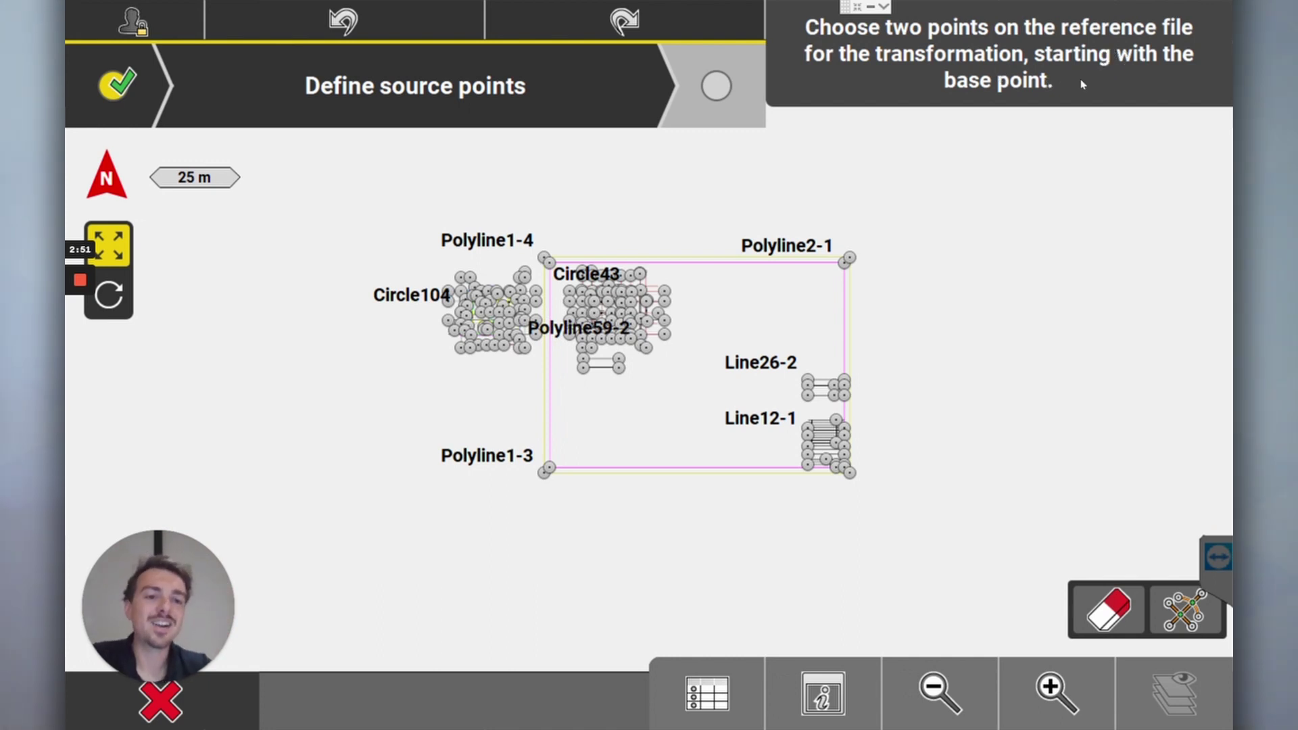
- Examine the lower-right corner of the screw pile grid for a possible source point
{"action": "left_click", "coordinate": [1065, 703]}
{"action": "left_click", "coordinate": [1065, 703]}
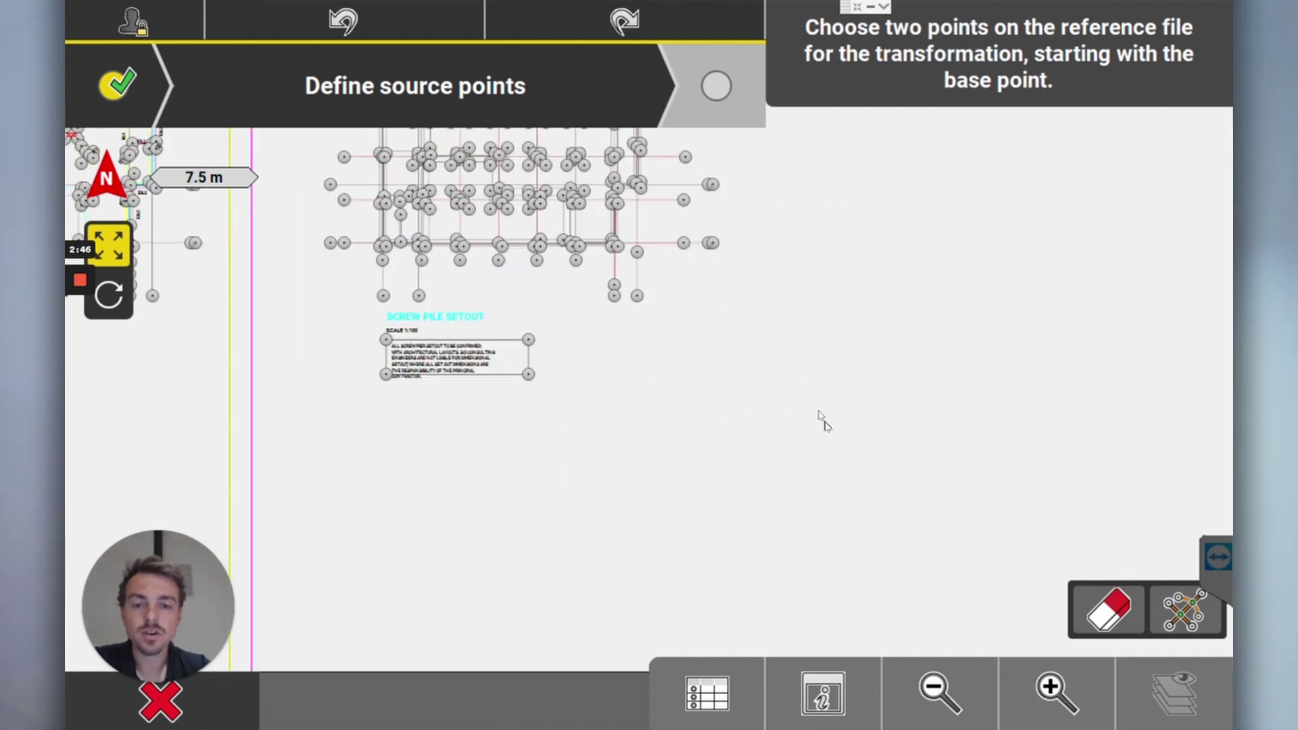
{"action": "left_click_drag", "start_coordinate": [818, 411], "coordinate": [942, 539]}
{"action": "left_click", "coordinate": [1061, 692]}
{"action": "left_click", "coordinate": [1061, 692]}
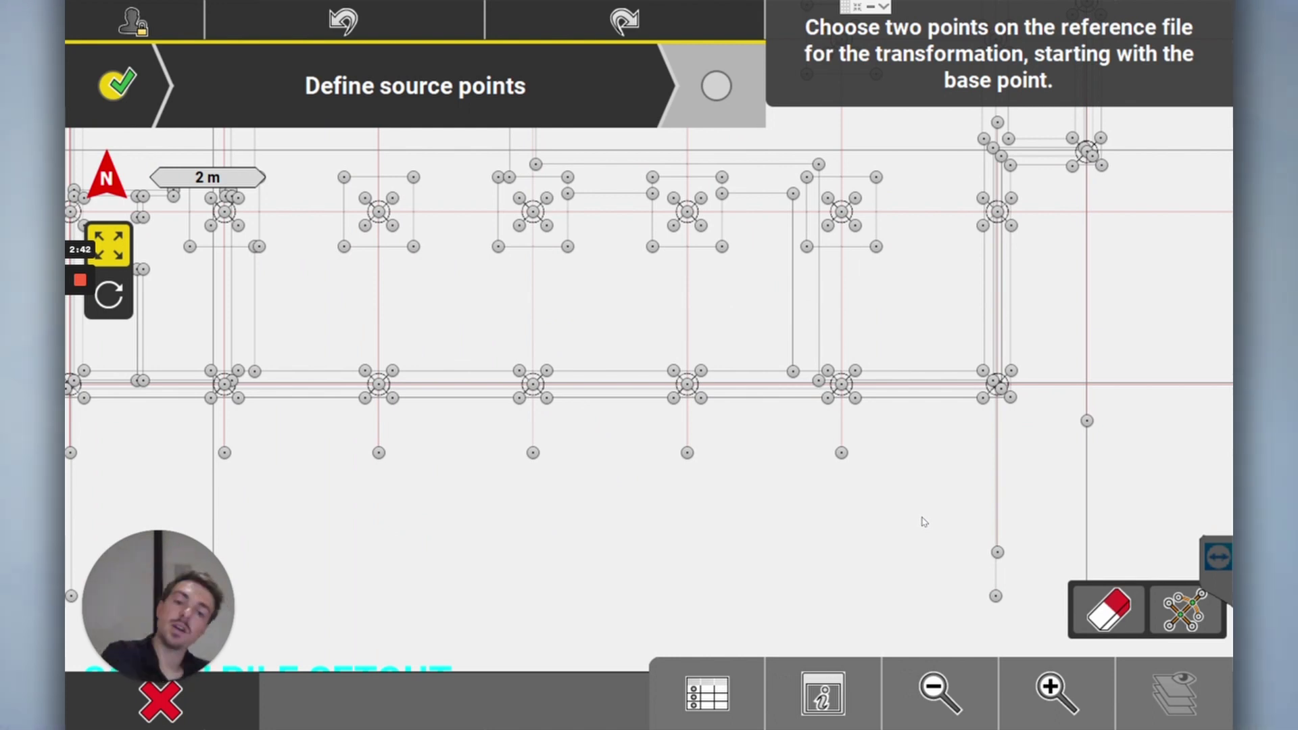
{"action": "left_click_drag", "start_coordinate": [880, 437], "coordinate": [699, 407]}
{"action": "left_click_drag", "start_coordinate": [749, 449], "coordinate": [777, 421]}
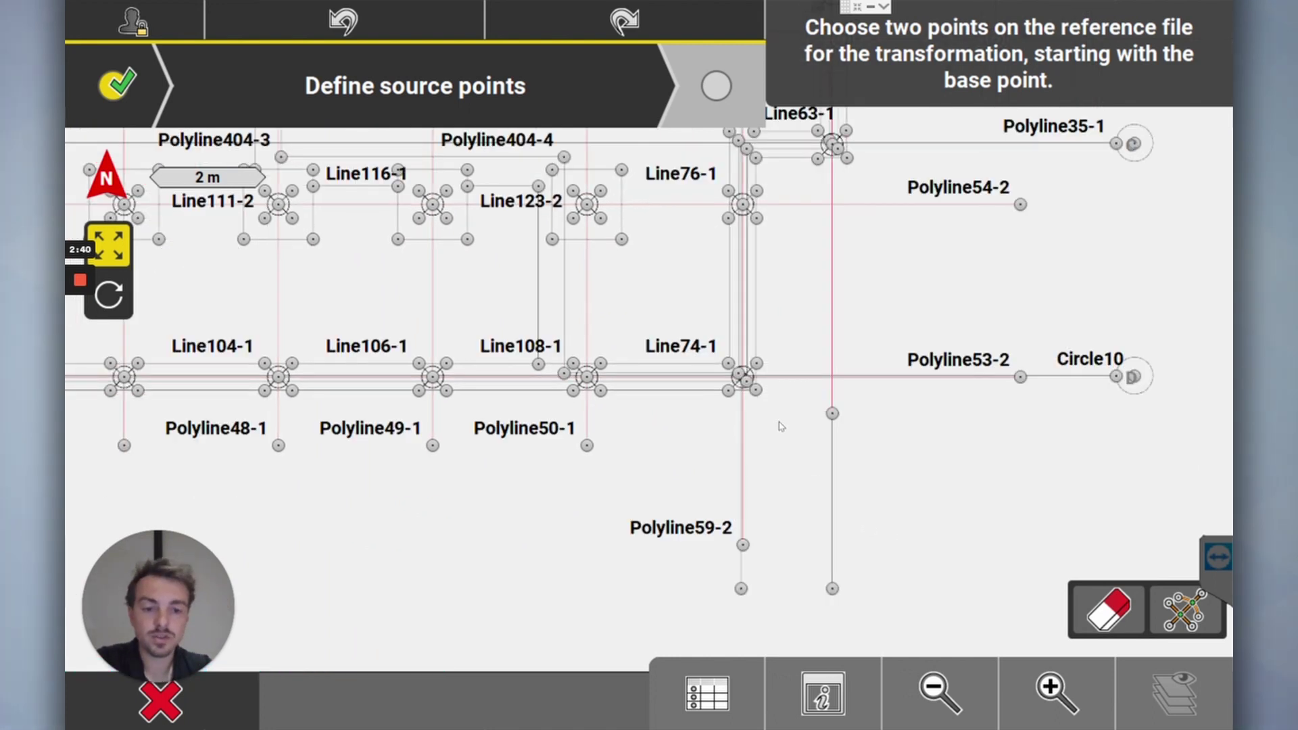
{"action": "left_click", "coordinate": [1057, 705]}
{"action": "left_click", "coordinate": [1057, 703]}
{"action": "left_click_drag", "start_coordinate": [1006, 428], "coordinate": [676, 484]}
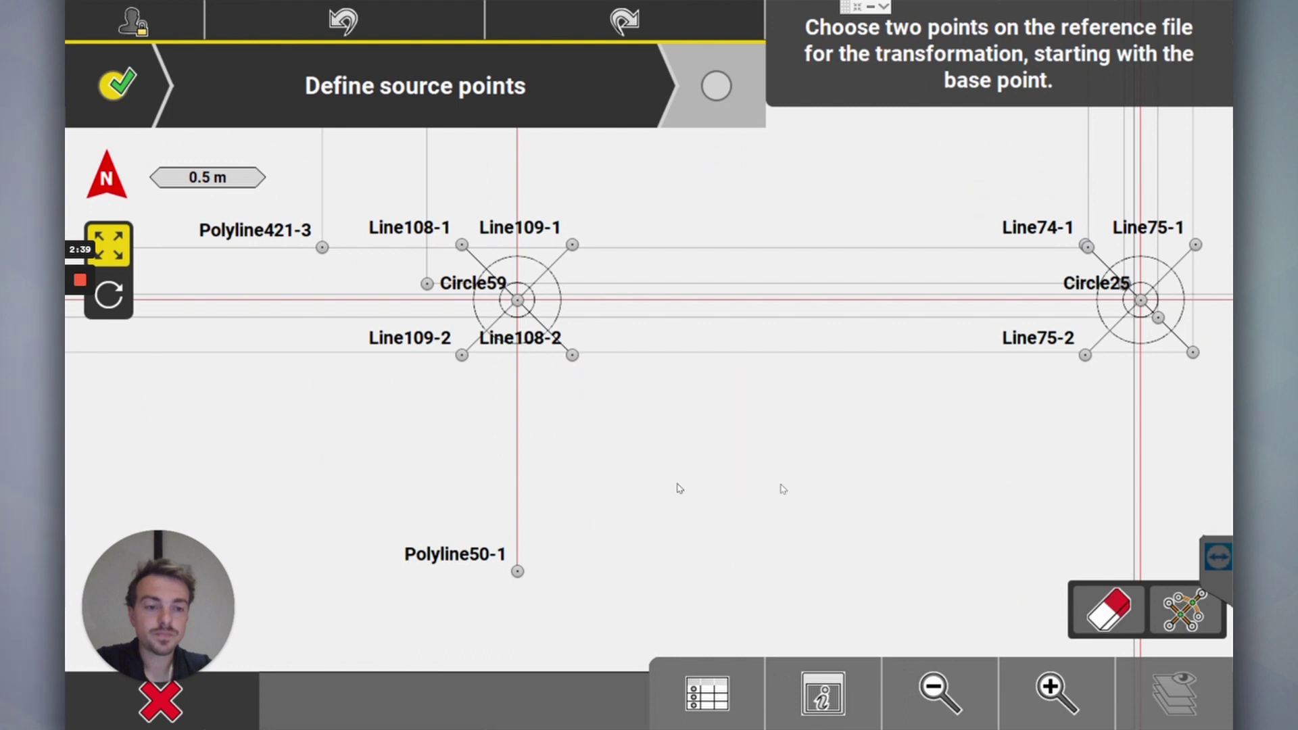
- Examine the pile at the grid's upper-left corner, comparing the centre of Circle23 with the nearby gridline crossing
{"action": "left_click", "coordinate": [993, 701]}
{"action": "left_click", "coordinate": [993, 701]}
{"action": "mouse_move", "coordinate": [363, 168]}
{"action": "left_mouse_down"}
{"action": "mouse_move", "coordinate": [677, 365]}
{"action": "mouse_move", "coordinate": [833, 375]}
{"action": "left_mouse_up"}
{"action": "left_click", "coordinate": [1053, 722]}
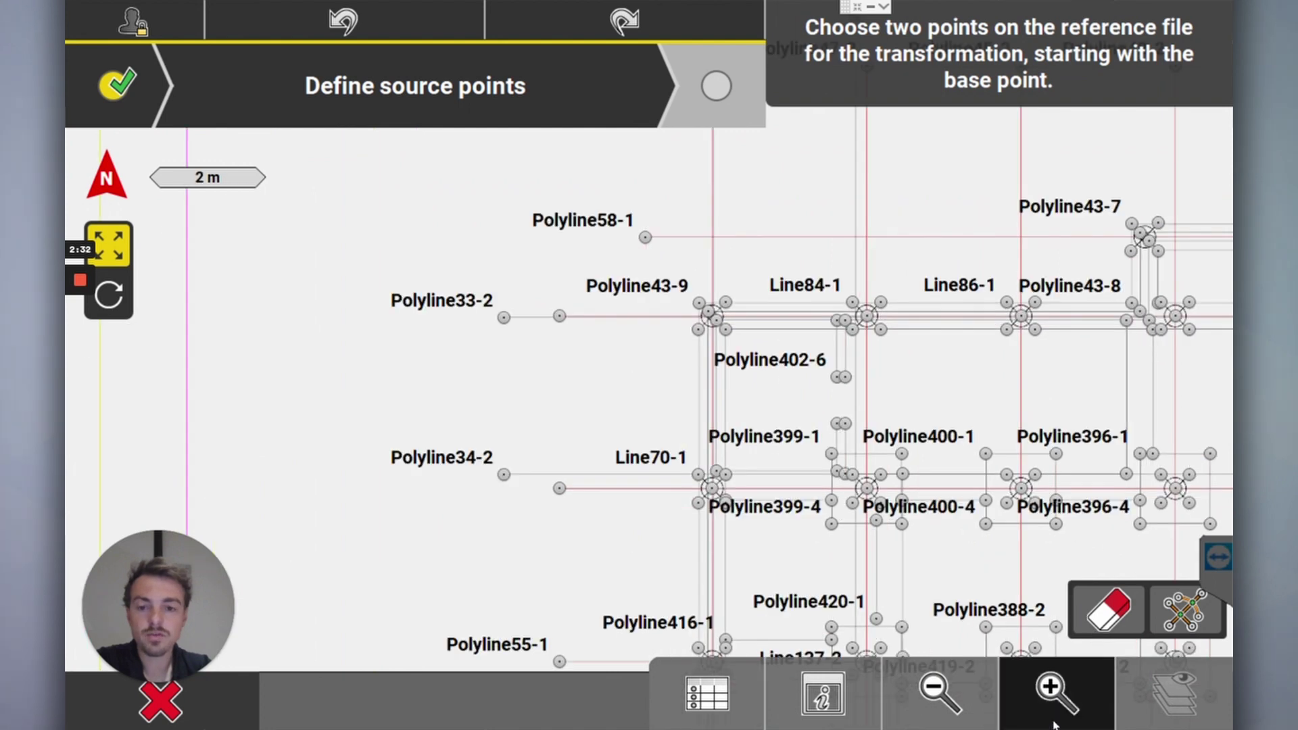
{"action": "left_click", "coordinate": [1053, 721]}
{"action": "left_click_drag", "start_coordinate": [1074, 578], "coordinate": [1015, 665]}
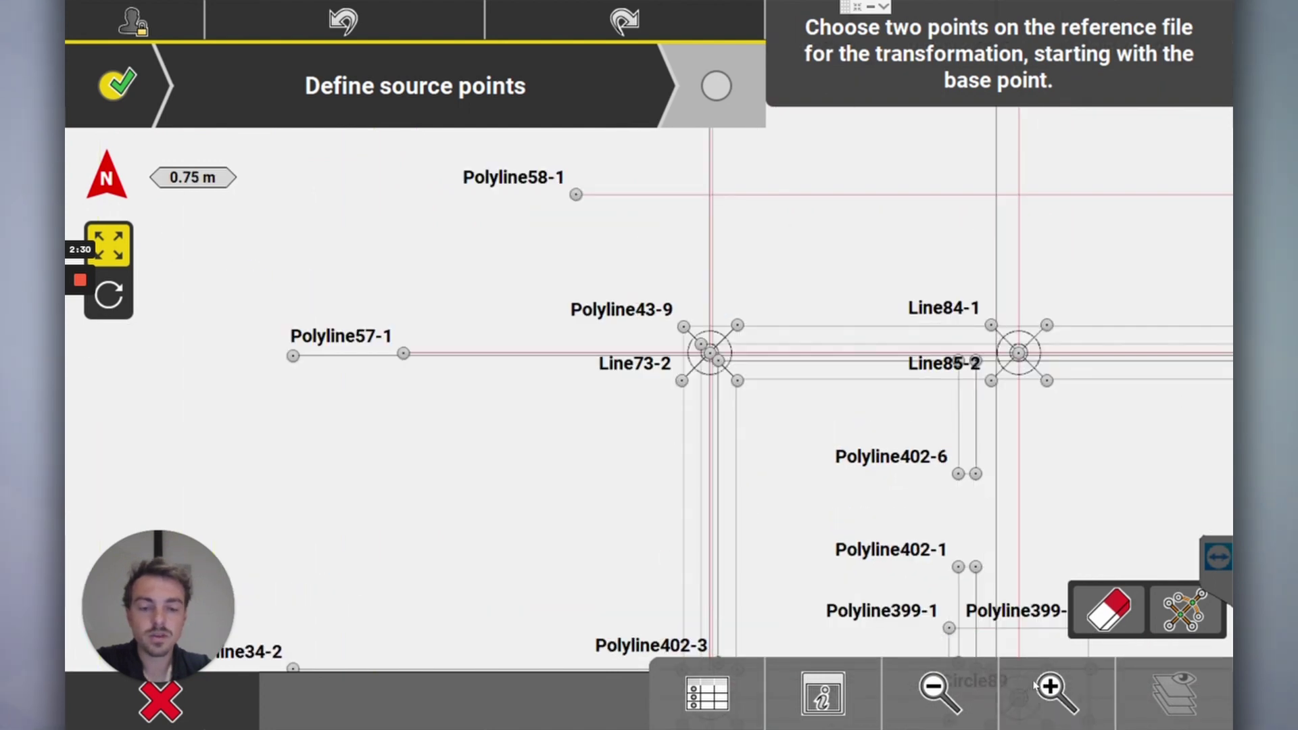
{"action": "left_click", "coordinate": [980, 705]}
{"action": "left_click_drag", "start_coordinate": [748, 289], "coordinate": [834, 281]}
{"action": "left_click", "coordinate": [1054, 696]}
{"action": "left_click", "coordinate": [1054, 696]}
{"action": "left_click_drag", "start_coordinate": [1011, 426], "coordinate": [608, 449]}
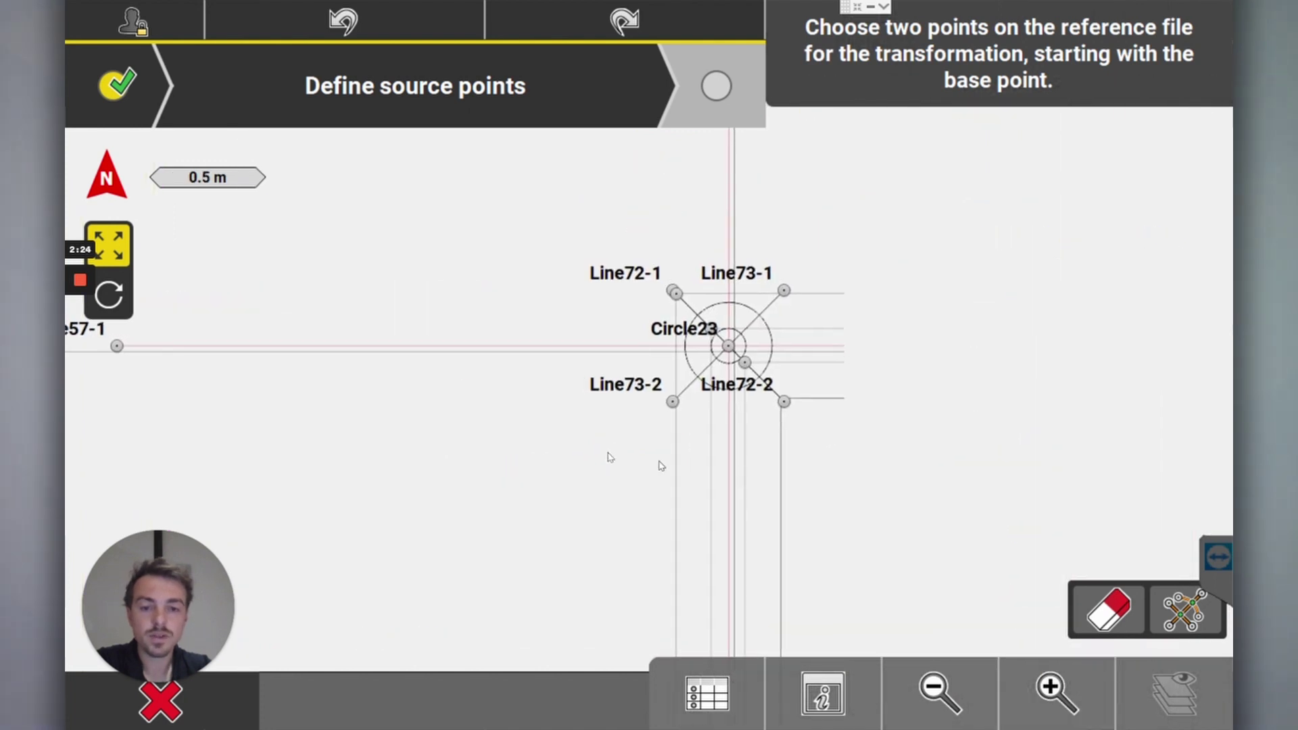
{"action": "left_click", "coordinate": [1045, 701]}
{"action": "left_click", "coordinate": [1052, 696]}
{"action": "left_click_drag", "start_coordinate": [936, 442], "coordinate": [755, 464]}
{"action": "left_click", "coordinate": [1055, 696]}
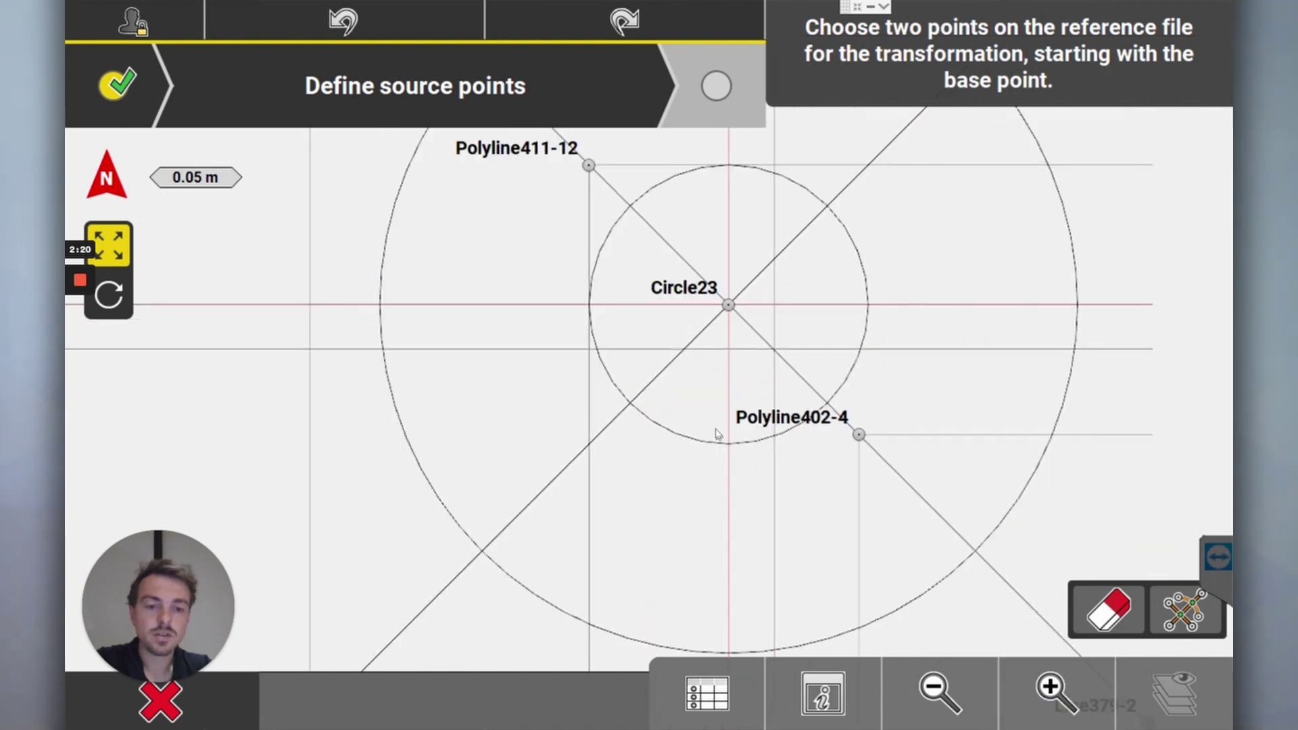
{"action": "left_click_drag", "start_coordinate": [766, 362], "coordinate": [647, 369]}
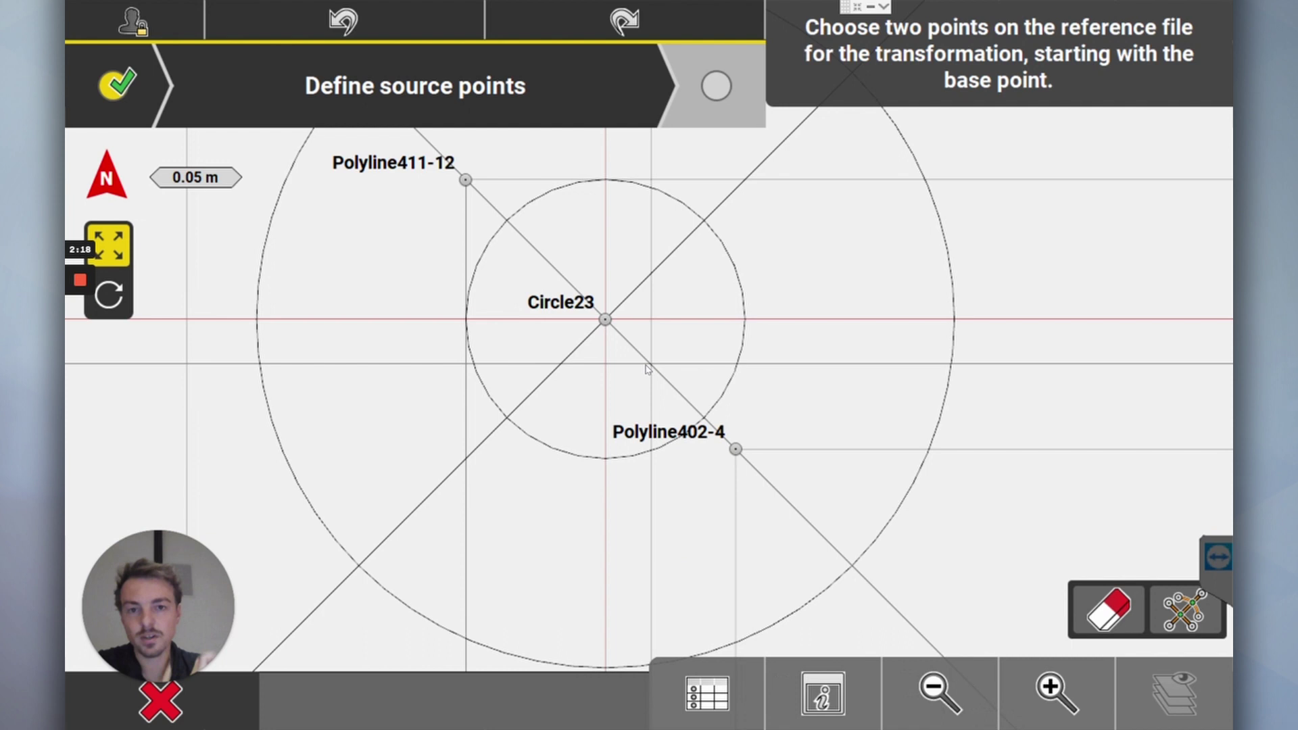
- Create a point where the horizontal and vertical gridlines intersect beside Circle23 at the pile grid's upper-left corner
{"action": "left_click", "coordinate": [1190, 614]}
{"action": "left_click", "coordinate": [946, 703]}
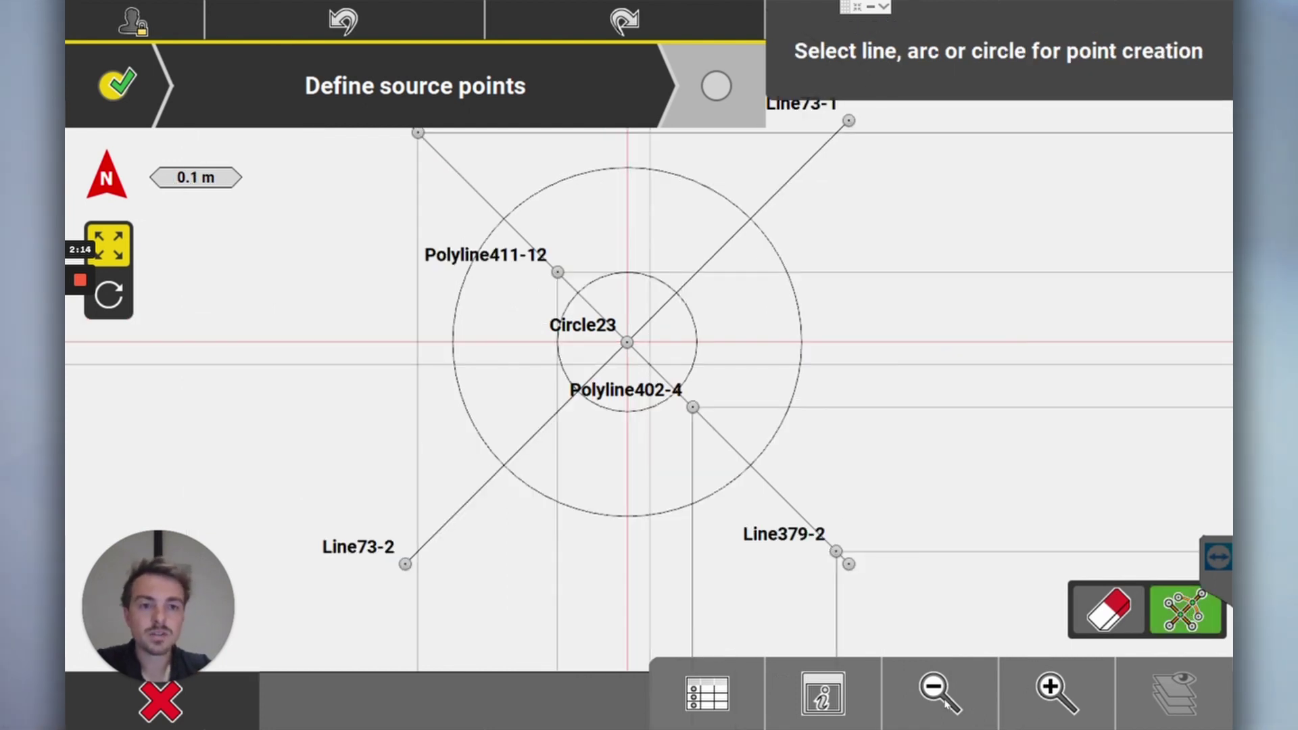
{"action": "left_click", "coordinate": [946, 703]}
{"action": "left_click_drag", "start_coordinate": [898, 379], "coordinate": [981, 414]}
{"action": "left_click", "coordinate": [953, 688]}
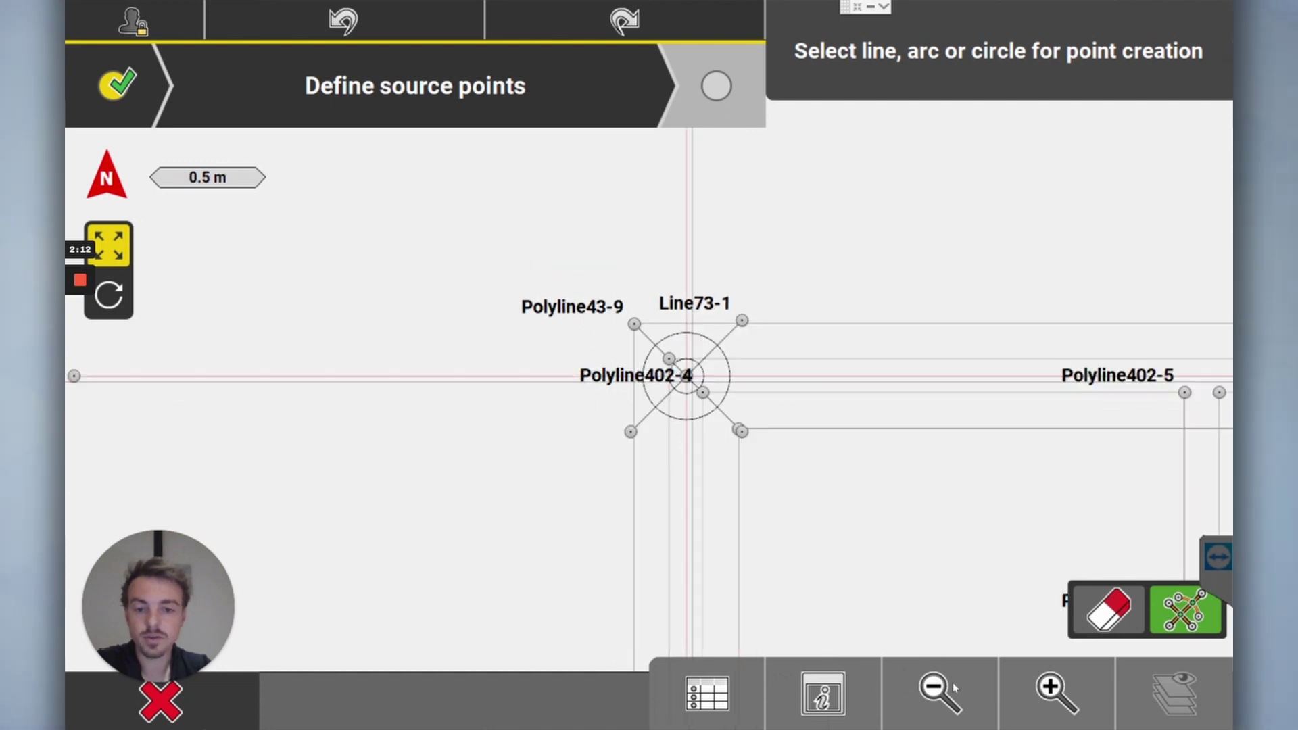
{"action": "left_click", "coordinate": [952, 688]}
{"action": "left_click_drag", "start_coordinate": [294, 385], "coordinate": [388, 446]}
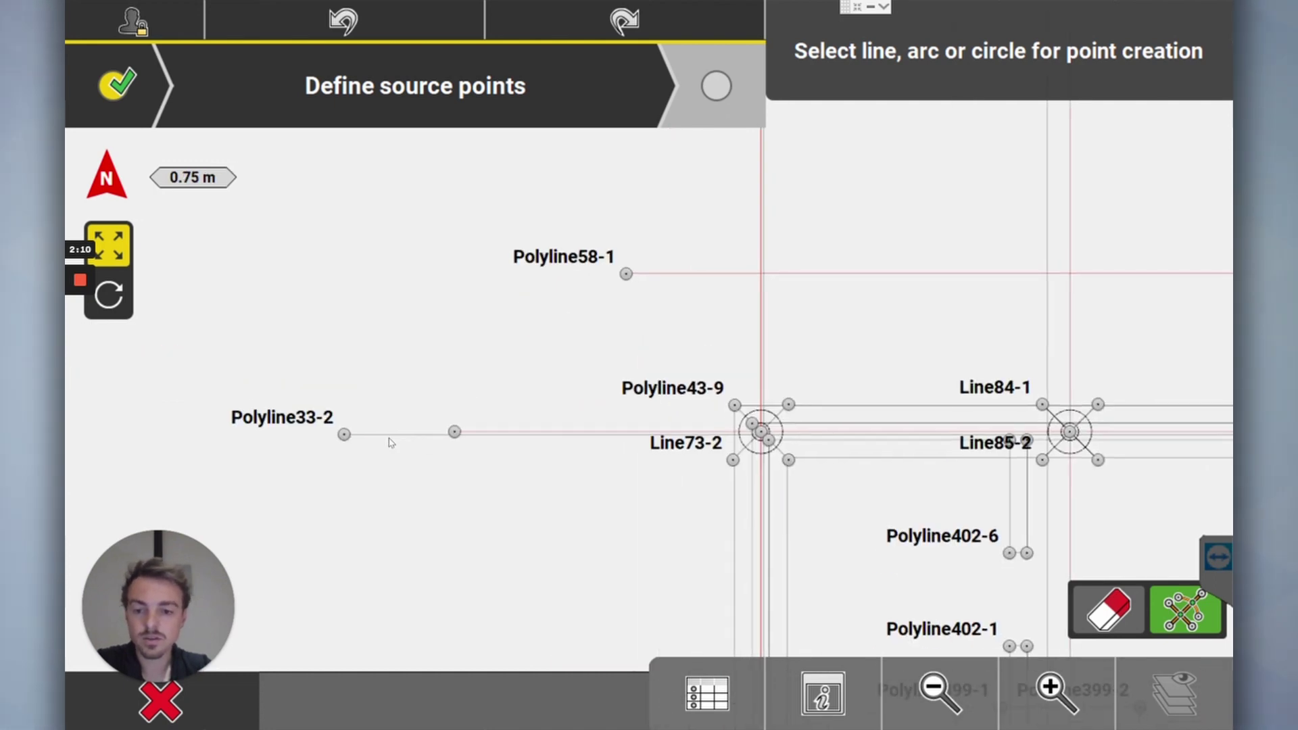
{"action": "left_click_drag", "start_coordinate": [782, 180], "coordinate": [680, 440]}
{"action": "left_click_drag", "start_coordinate": [677, 235], "coordinate": [665, 371]}
{"action": "left_click", "coordinate": [635, 287]}
{"action": "left_click_drag", "start_coordinate": [696, 442], "coordinate": [768, 220]}
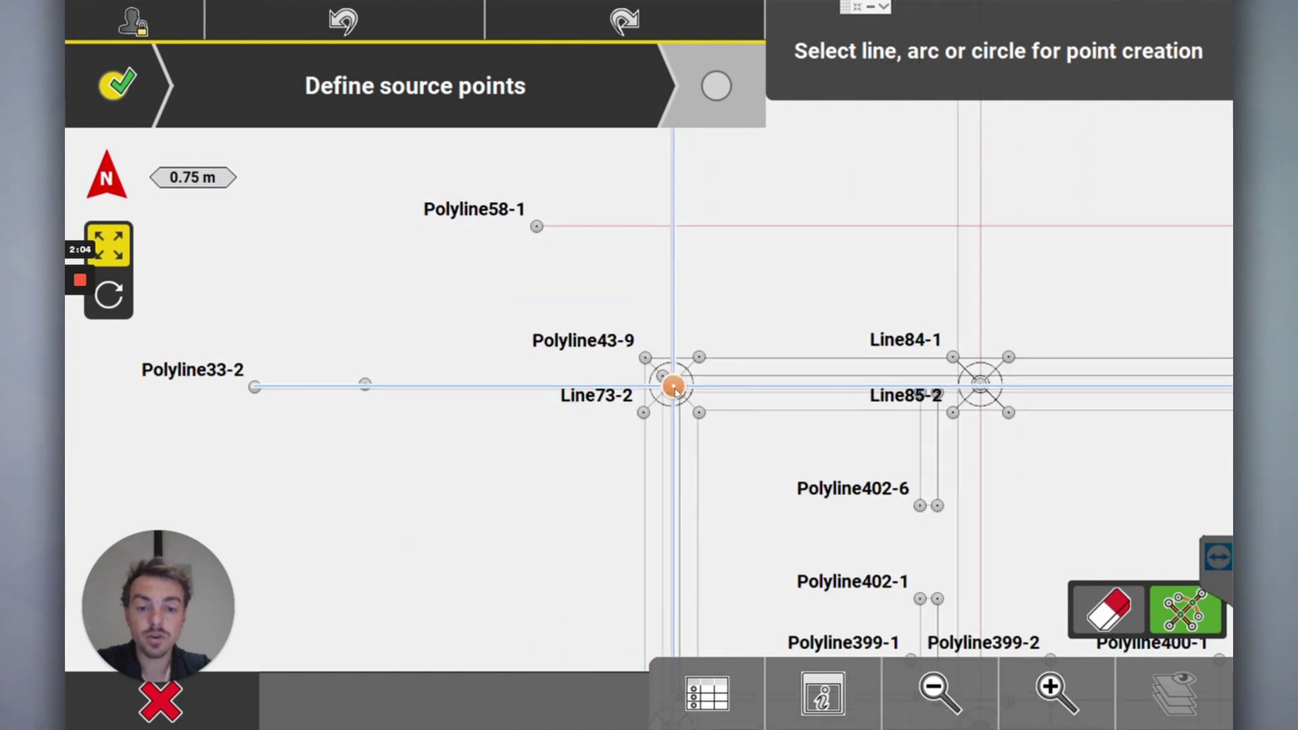
{"action": "scroll", "coordinate": [674, 391], "scroll_direction": "up", "scroll_amount": 4}
{"action": "scroll", "coordinate": [652, 367], "scroll_direction": "up", "scroll_amount": 4}
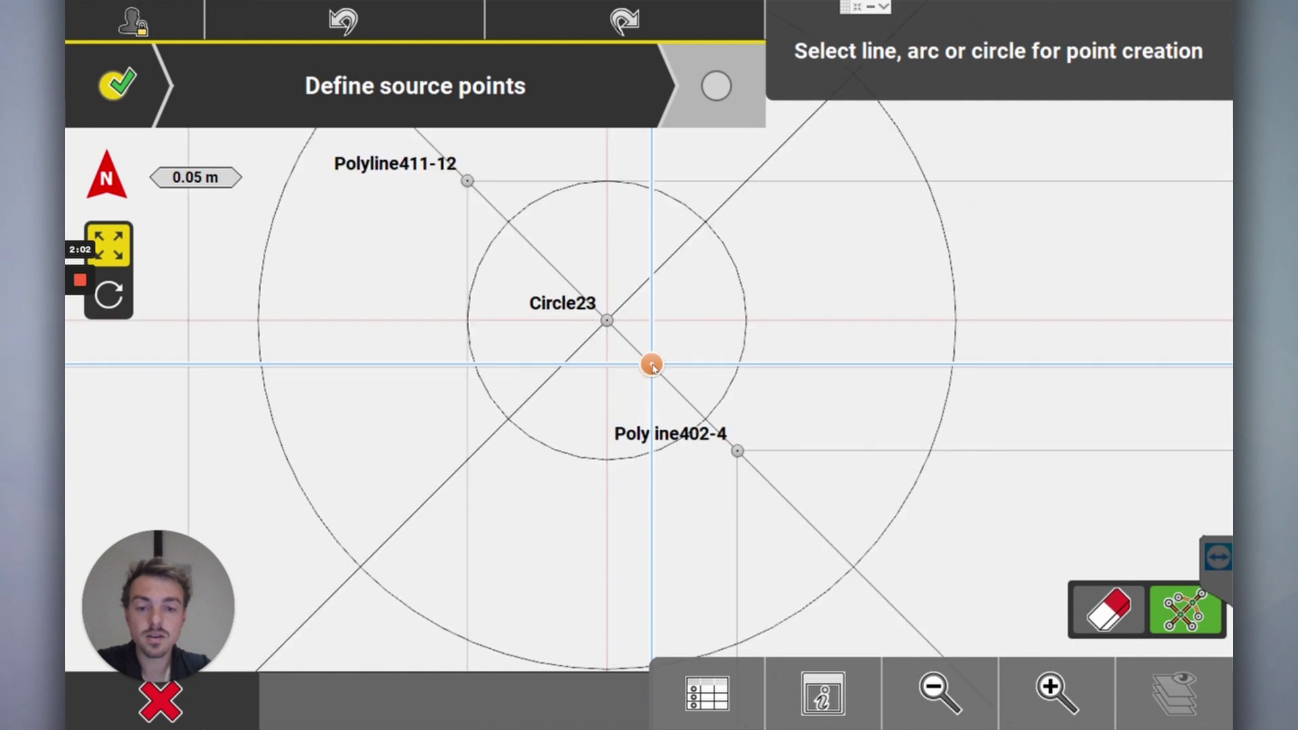
- Set the created gridline intersection, user point 15 beside Circle23, as the first source point
{"action": "left_click", "coordinate": [652, 365]}
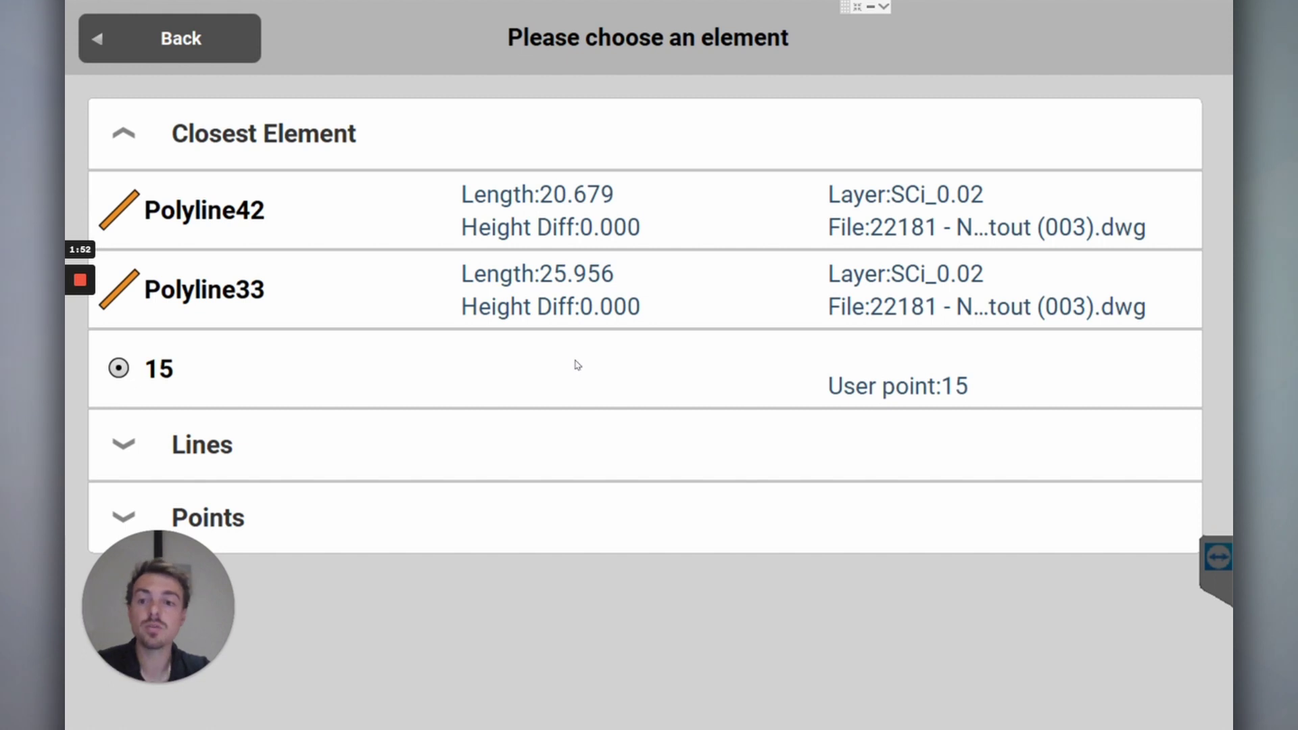
{"action": "left_click", "coordinate": [444, 362]}
{"action": "left_click_drag", "start_coordinate": [855, 550], "coordinate": [713, 398]}
{"action": "left_click", "coordinate": [963, 696]}
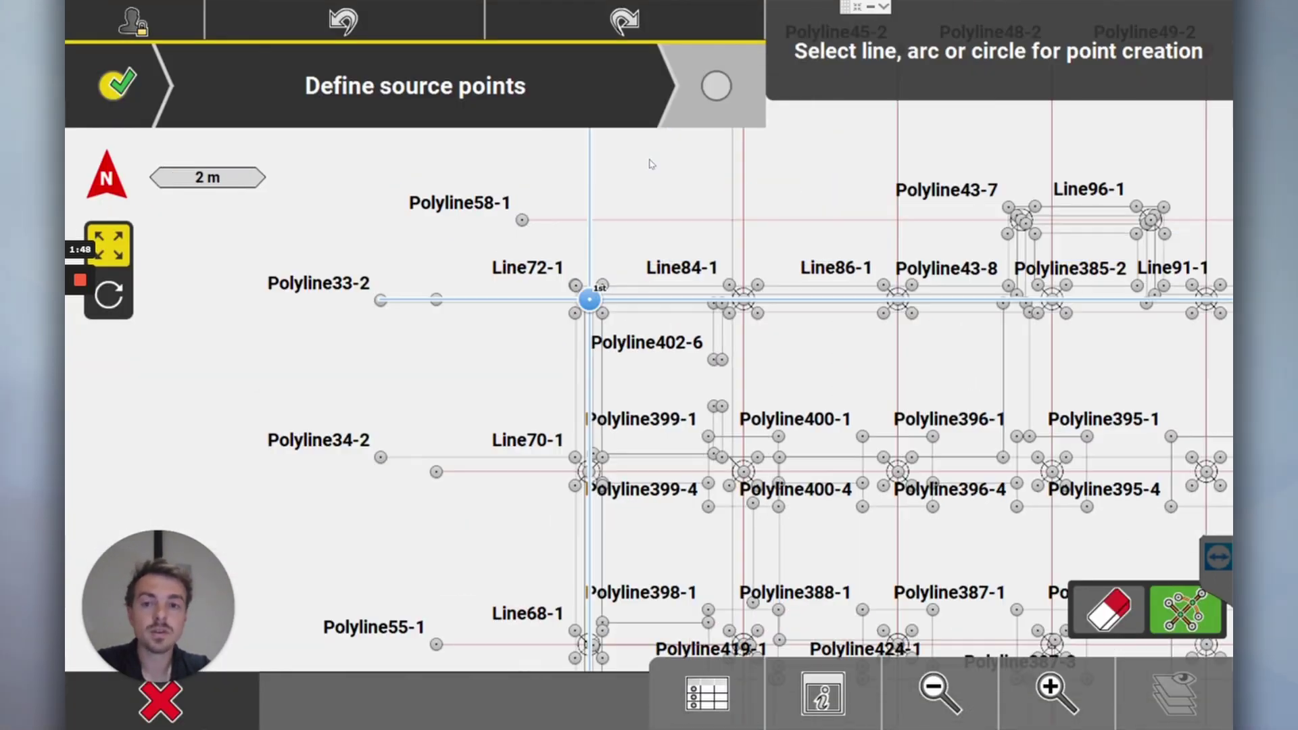
- Create an intersection point from the outermost vertical gridline and the horizontal gridline Polyline36 at the pile grid's lower-right corner
{"action": "left_click_drag", "start_coordinate": [913, 506], "coordinate": [680, 218]}
{"action": "left_click_drag", "start_coordinate": [924, 407], "coordinate": [685, 225]}
{"action": "left_click_drag", "start_coordinate": [1024, 493], "coordinate": [802, 300]}
{"action": "left_click_drag", "start_coordinate": [924, 446], "coordinate": [761, 353]}
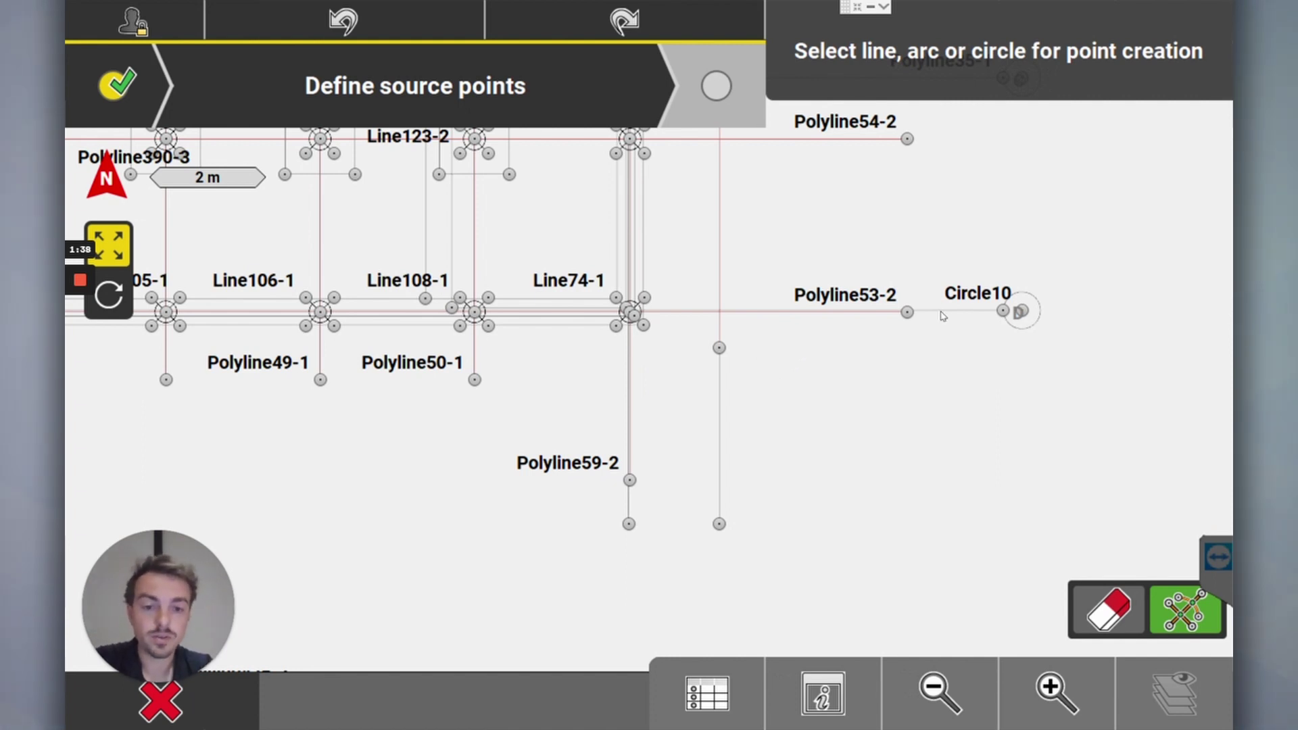
{"action": "left_click", "coordinate": [940, 693]}
{"action": "left_click", "coordinate": [939, 694]}
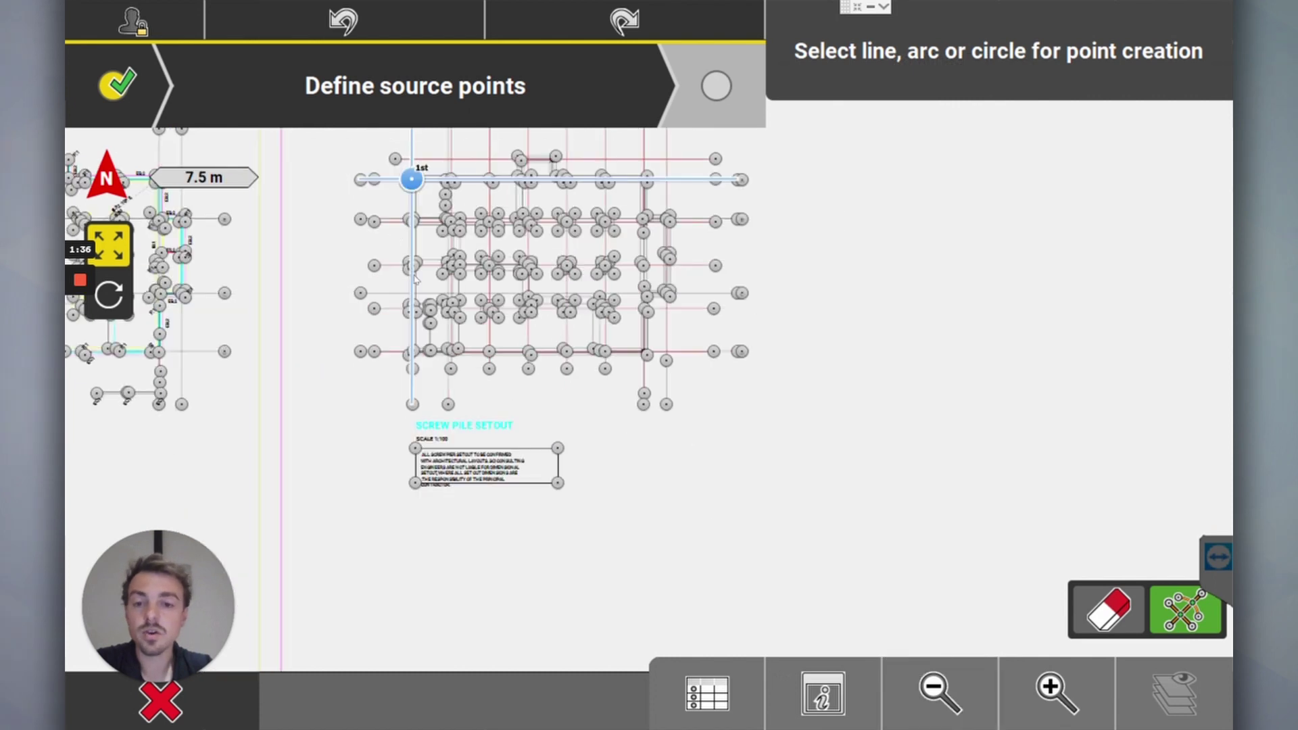
{"action": "left_click_drag", "start_coordinate": [413, 188], "coordinate": [483, 319]}
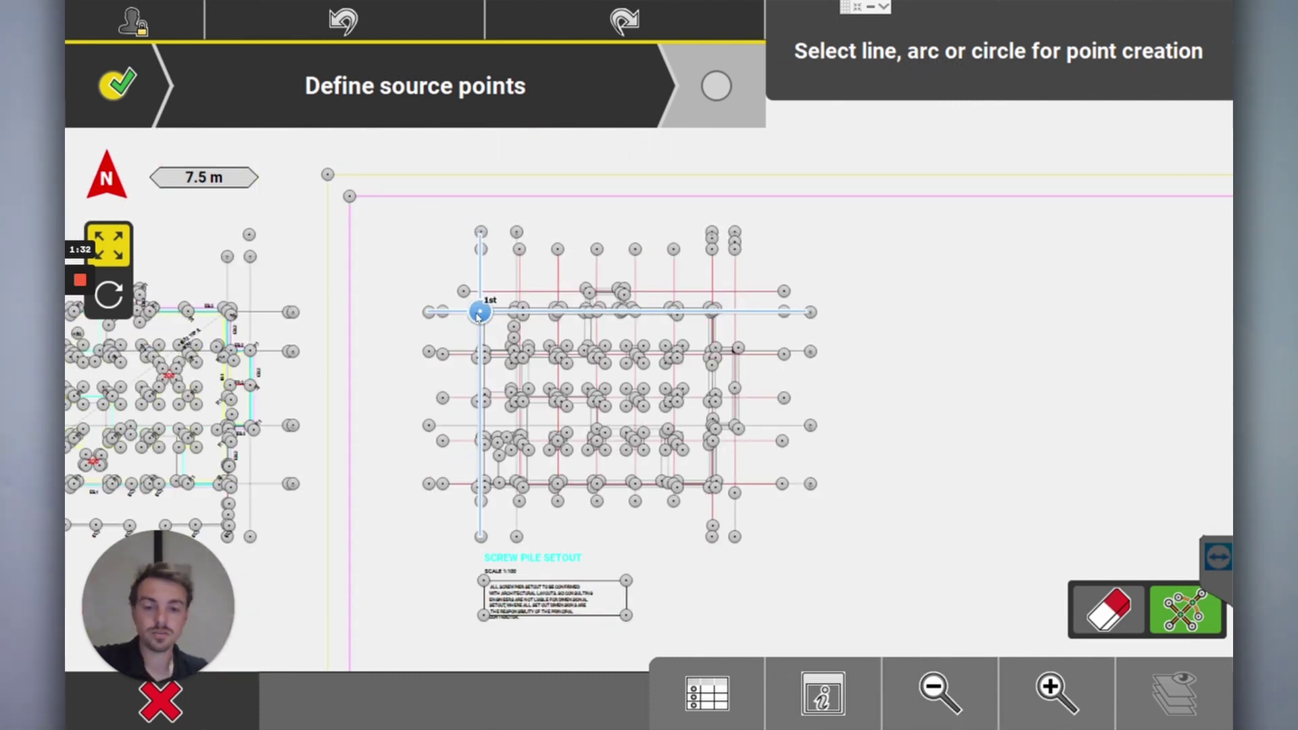
{"action": "left_click_drag", "start_coordinate": [684, 435], "coordinate": [639, 361]}
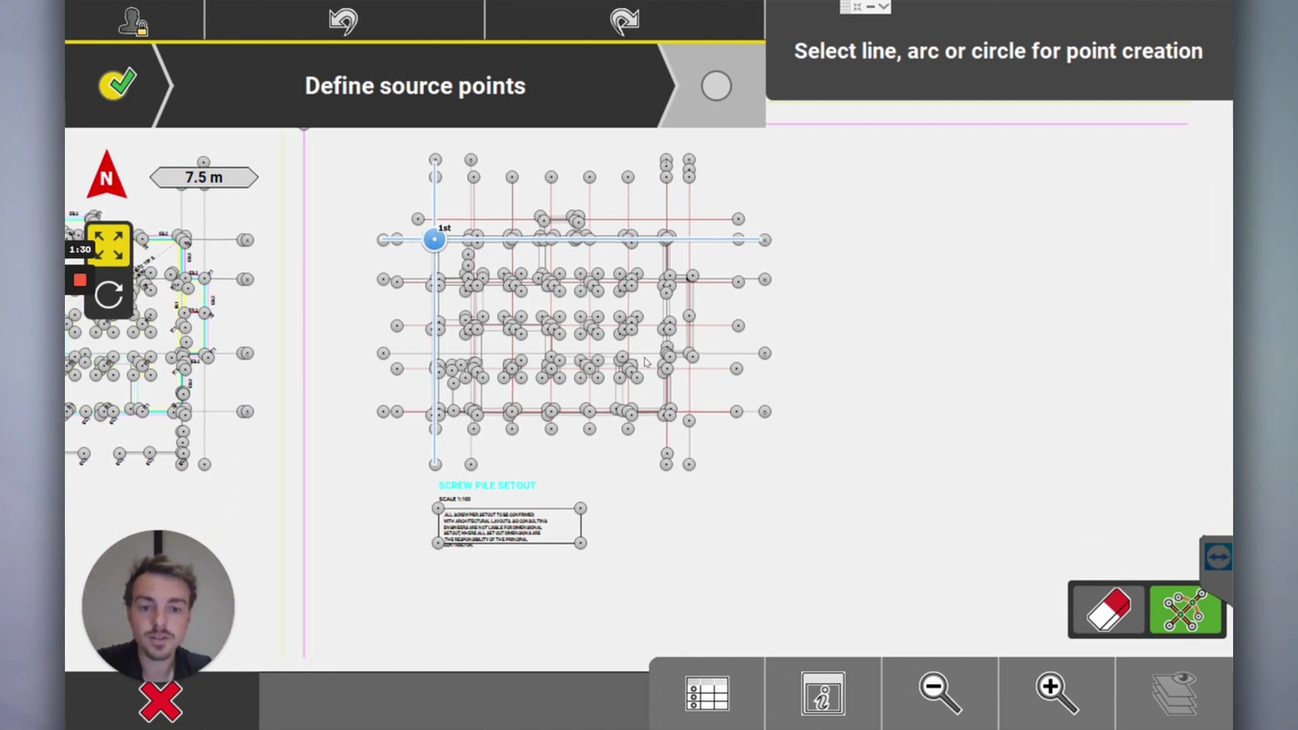
{"action": "left_click", "coordinate": [1056, 691]}
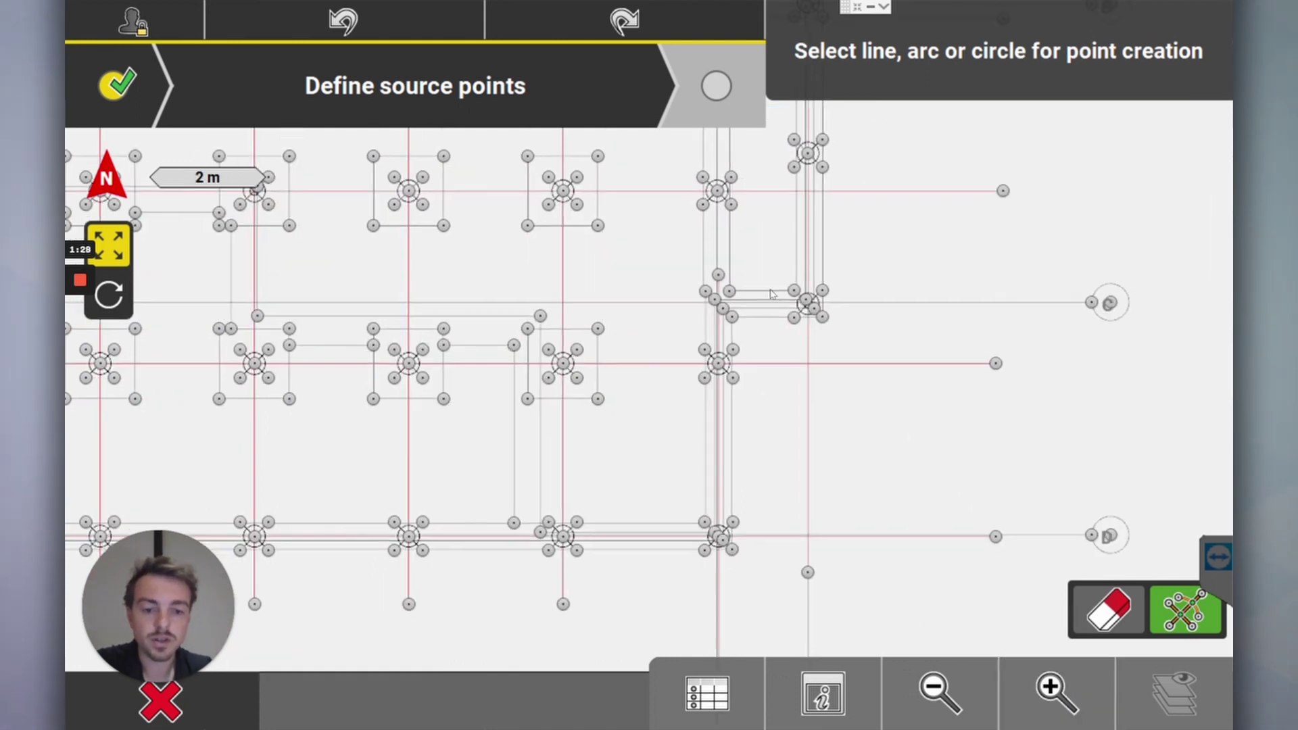
{"action": "left_click", "coordinate": [616, 454]}
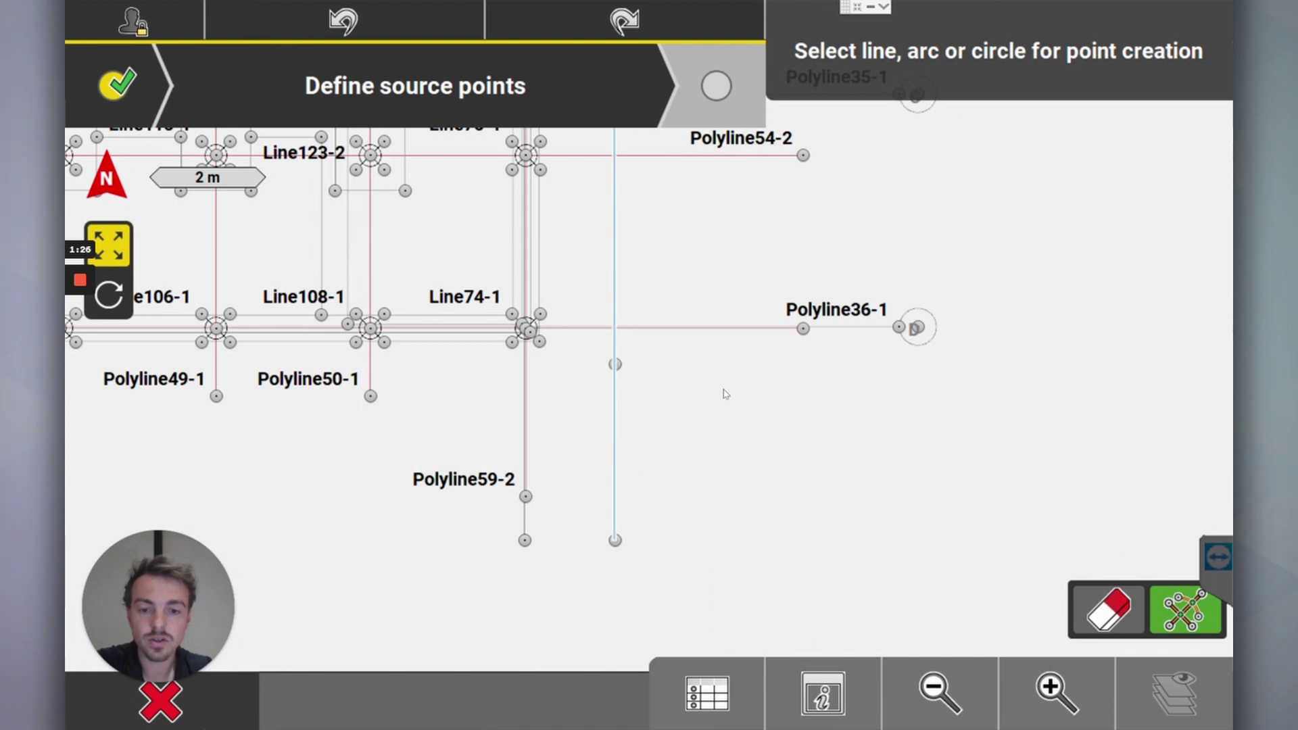
{"action": "left_click", "coordinate": [842, 328]}
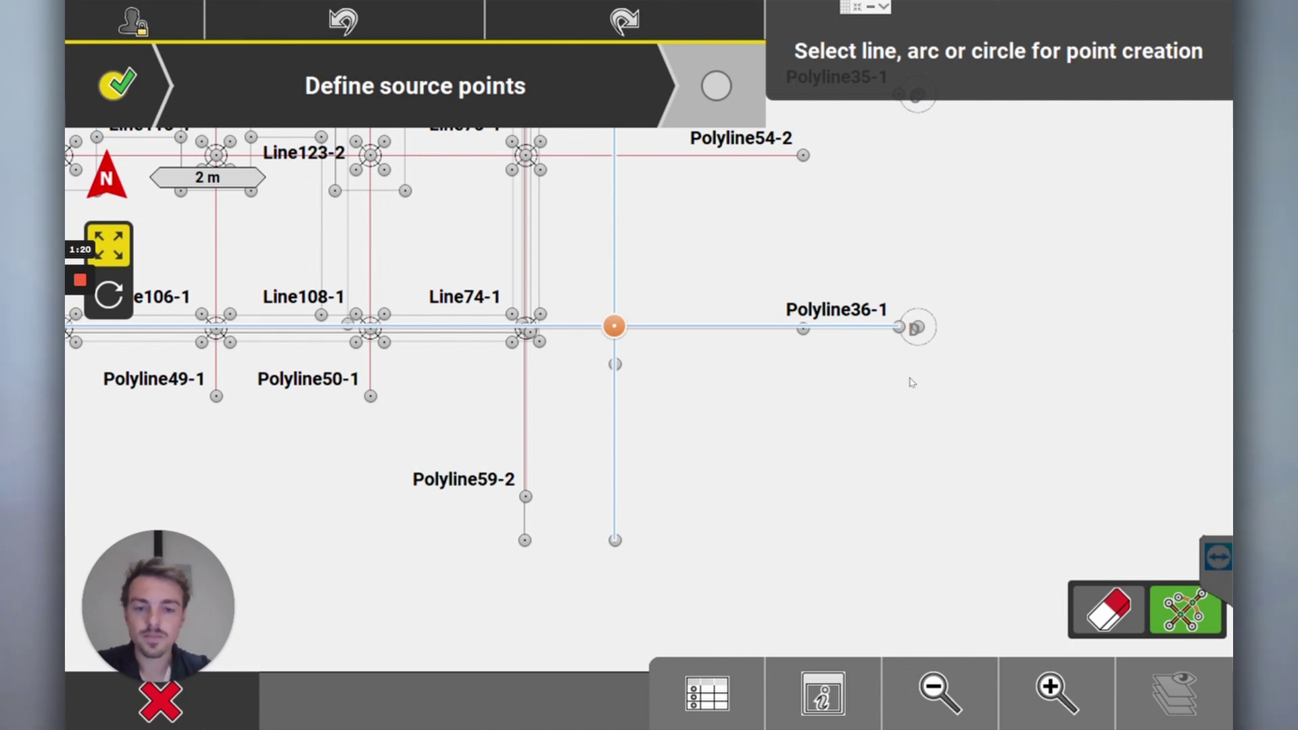
- Examine the gridline crossings created at the pile grid's lower-right and upper-right corners and the lines running through them
{"action": "left_click", "coordinate": [1055, 690]}
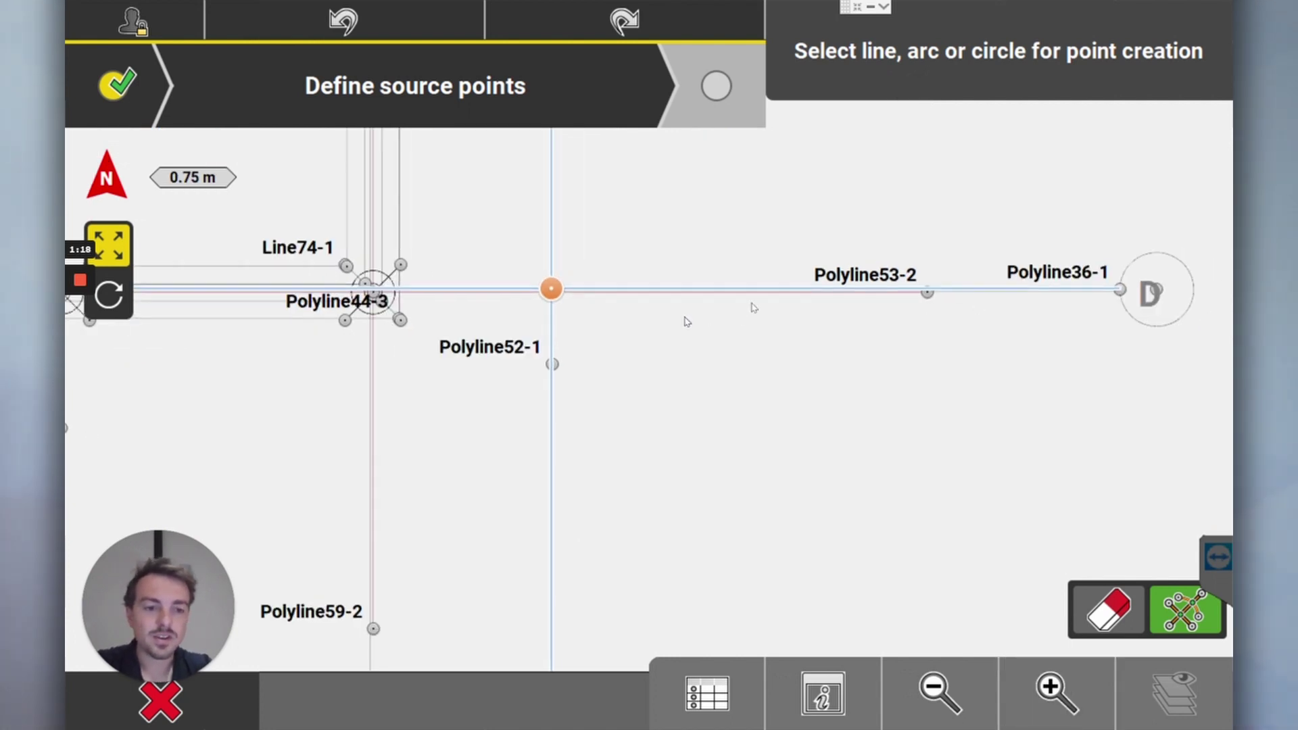
{"action": "left_click_drag", "start_coordinate": [685, 318], "coordinate": [421, 330]}
{"action": "left_click_drag", "start_coordinate": [541, 365], "coordinate": [908, 192]}
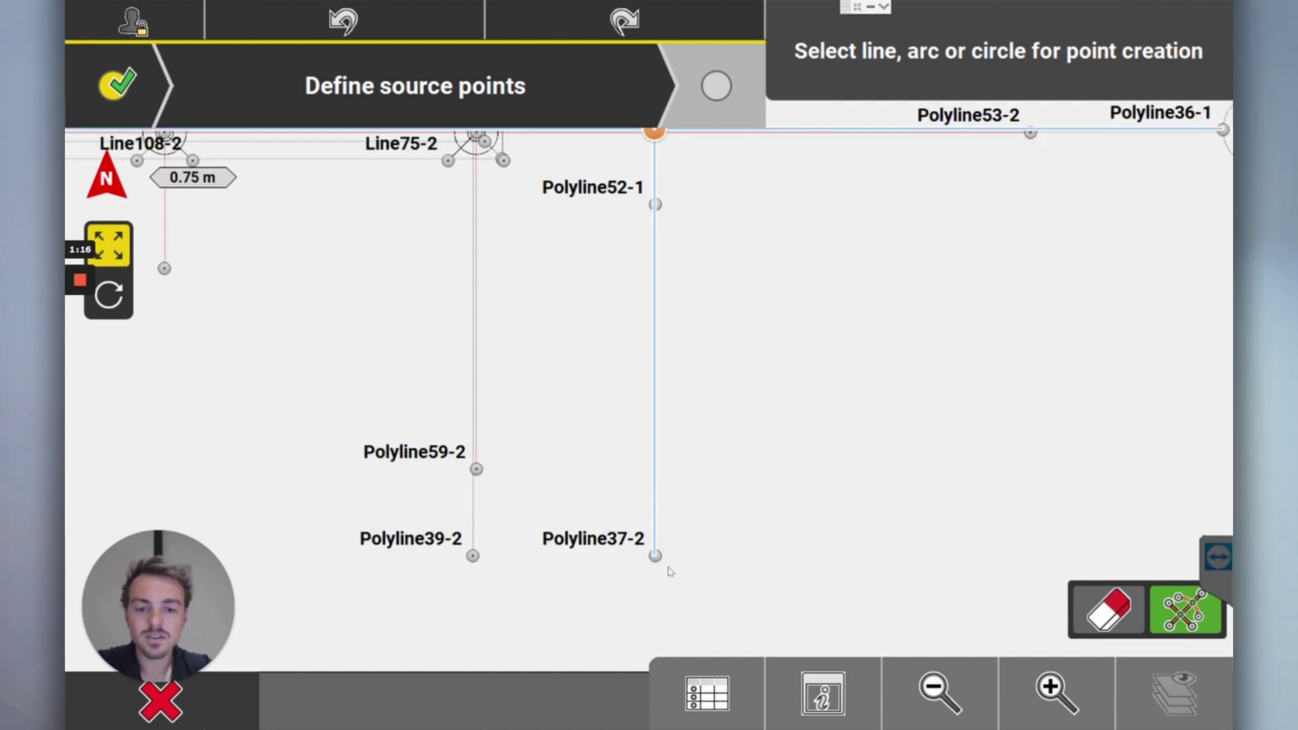
{"action": "left_click_drag", "start_coordinate": [691, 232], "coordinate": [719, 452]}
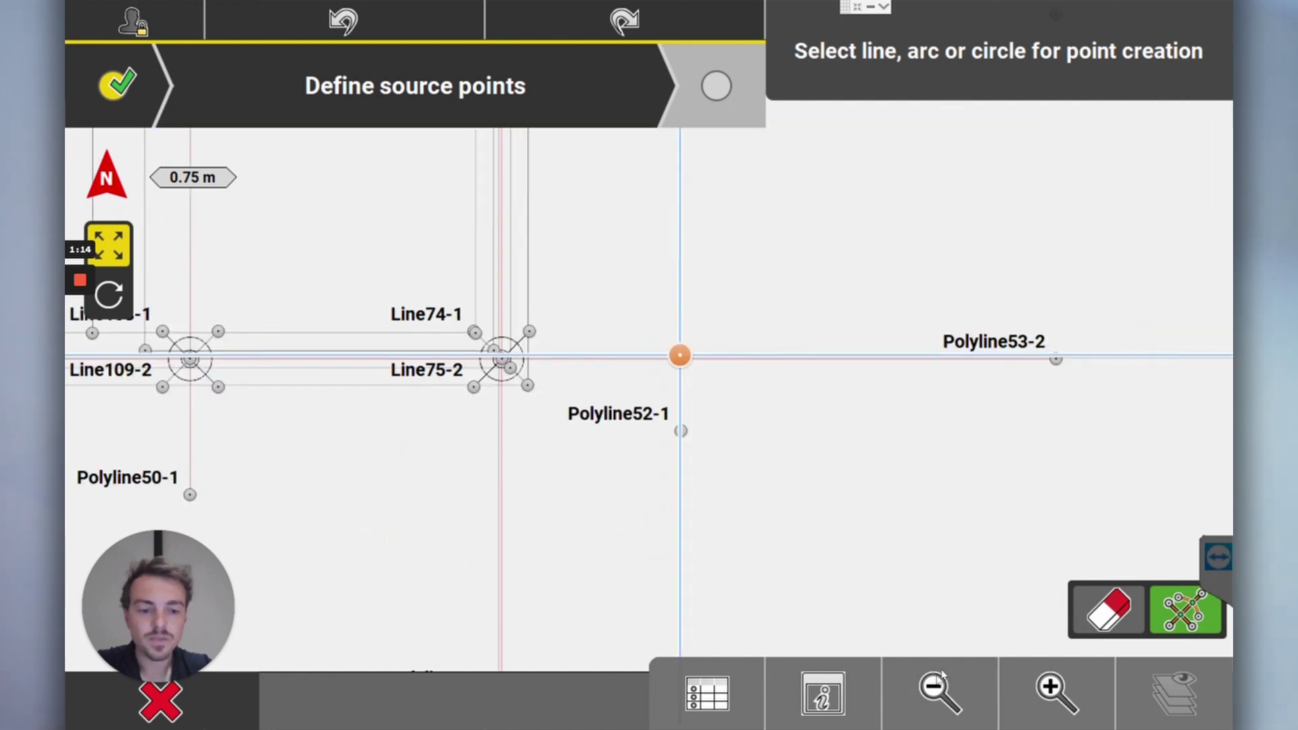
{"action": "left_click", "coordinate": [938, 688]}
{"action": "left_click", "coordinate": [934, 685]}
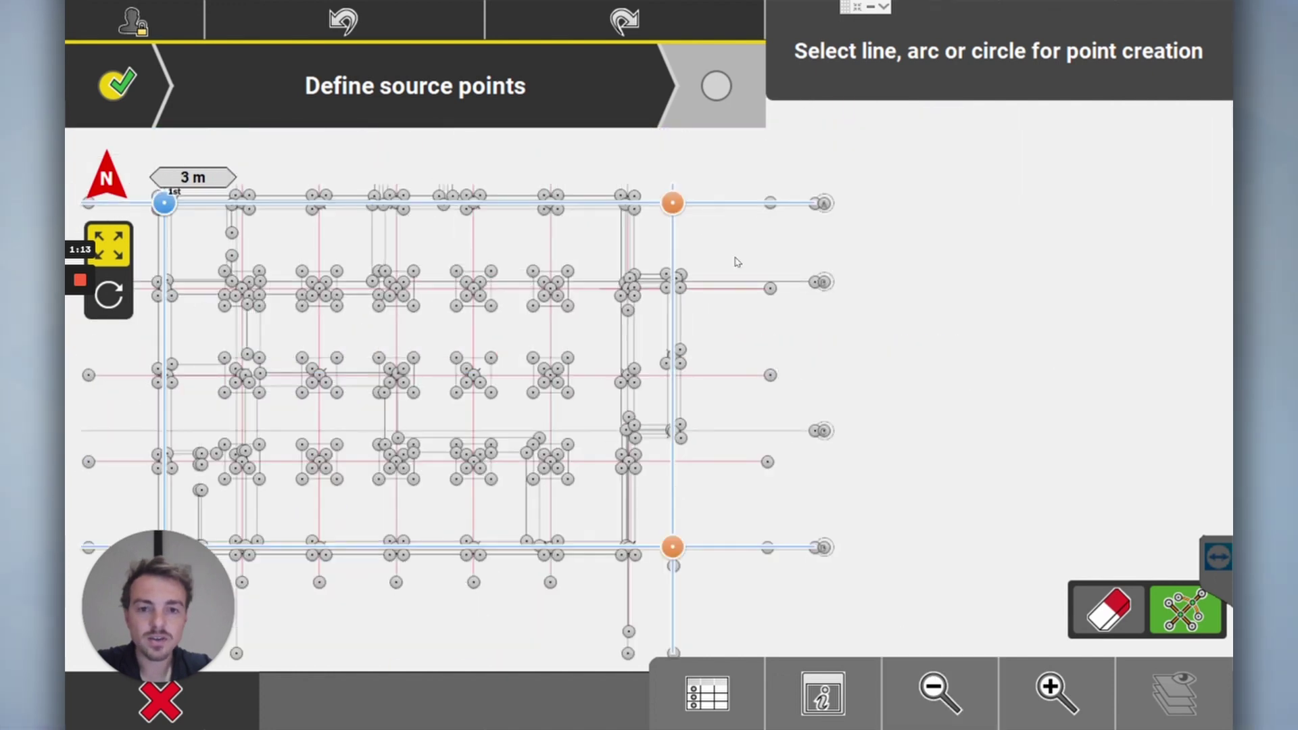
{"action": "left_click_drag", "start_coordinate": [736, 145], "coordinate": [740, 391]}
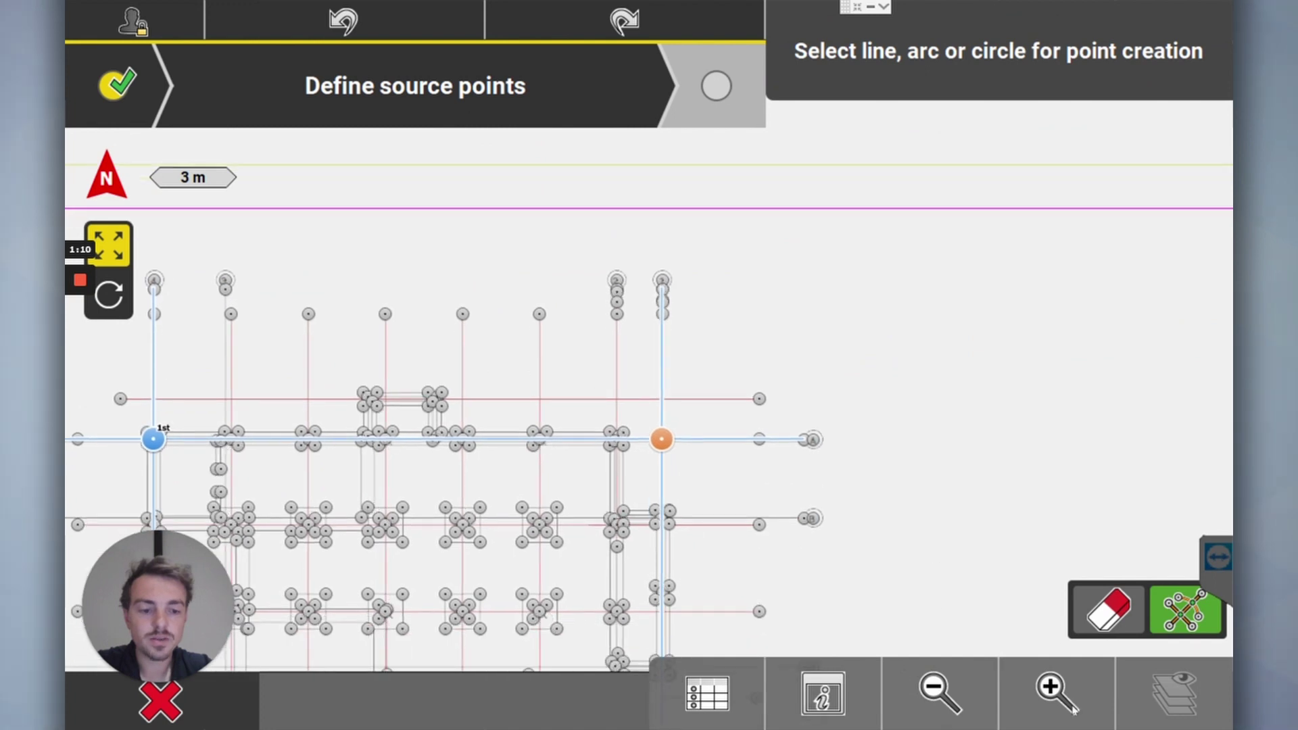
{"action": "left_click", "coordinate": [1058, 696]}
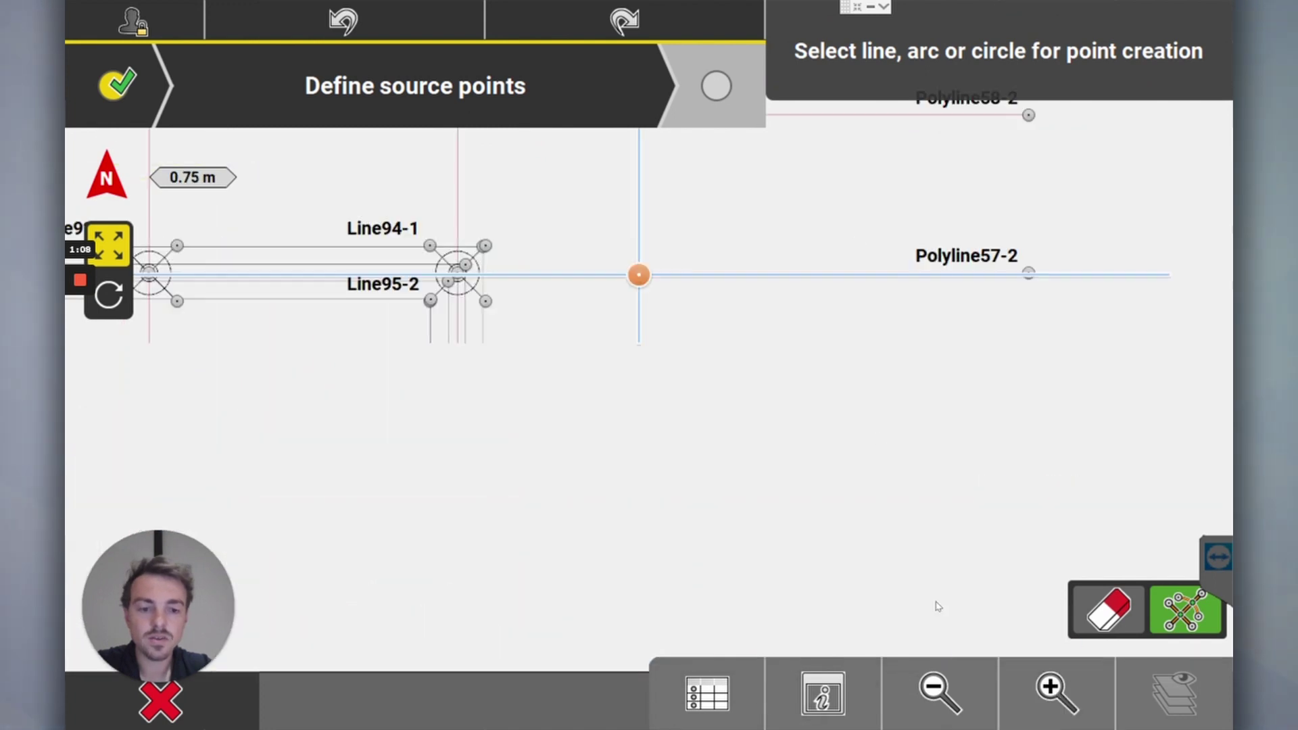
{"action": "left_click", "coordinate": [939, 688]}
{"action": "left_click_drag", "start_coordinate": [860, 654], "coordinate": [871, 326]}
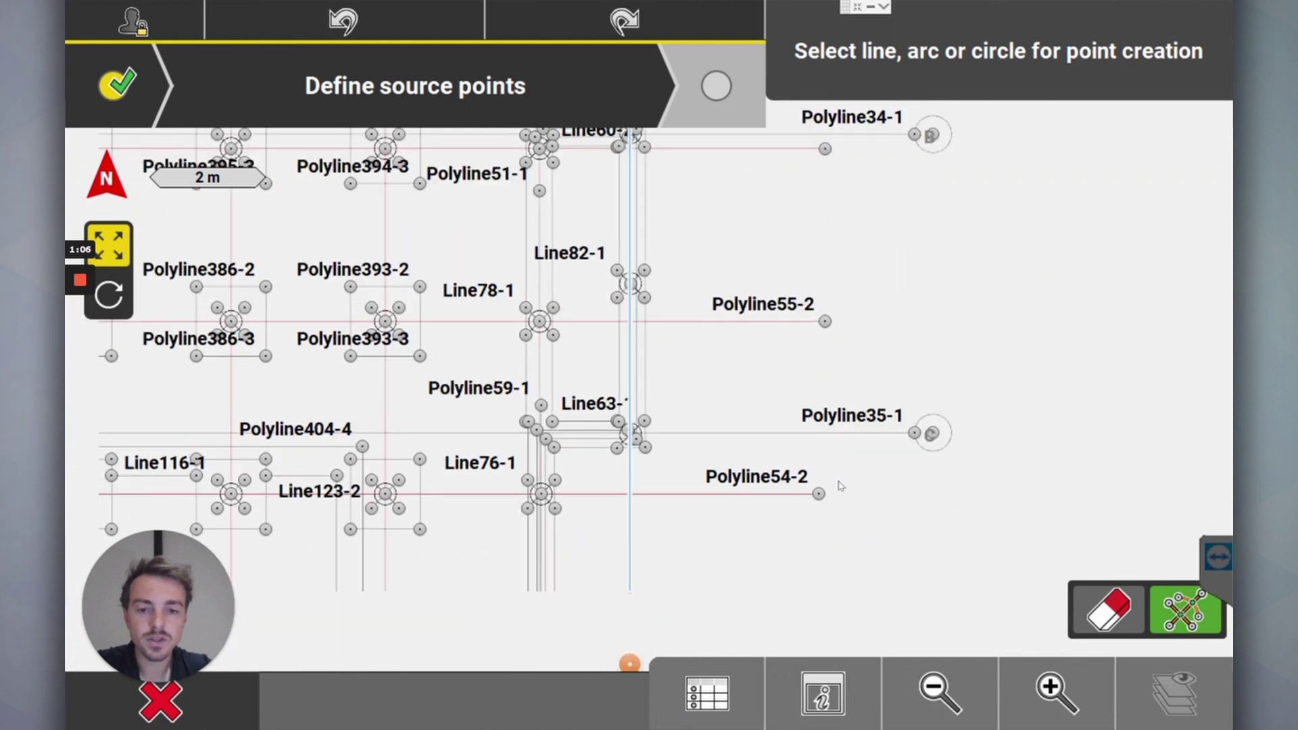
{"action": "left_click_drag", "start_coordinate": [863, 577], "coordinate": [863, 368]}
{"action": "left_click", "coordinate": [938, 688]}
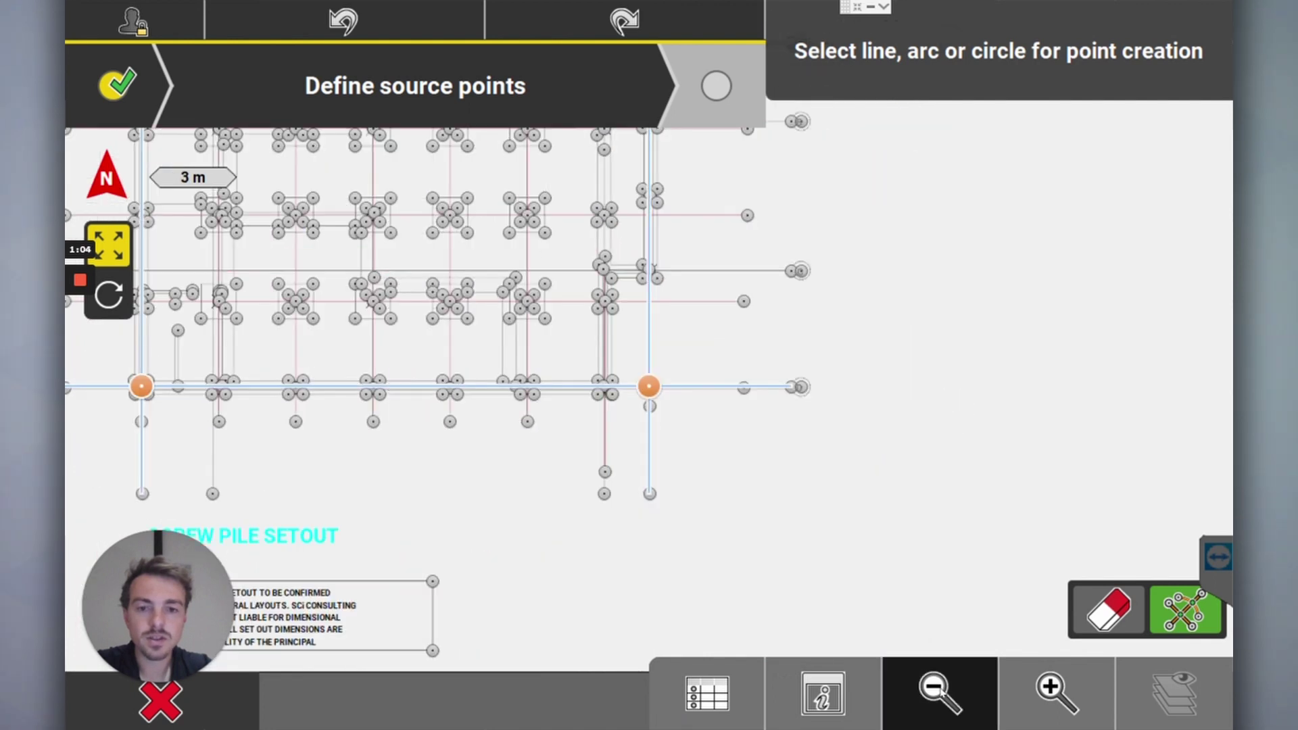
{"action": "left_click_drag", "start_coordinate": [872, 467], "coordinate": [903, 527]}
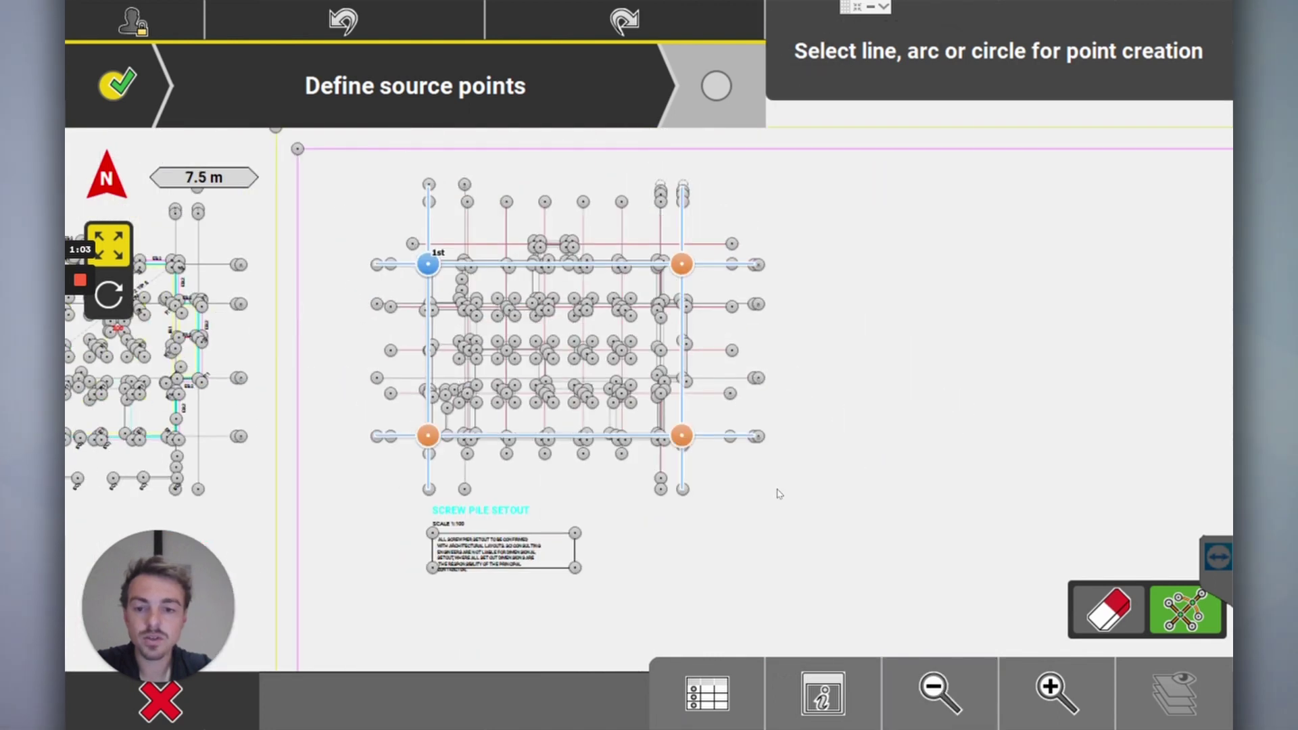
- Set the gridline intersection at the pile grid's lower-right corner, near Polyline52-1, as the second source point
{"action": "left_click", "coordinate": [1055, 691]}
{"action": "left_click", "coordinate": [1055, 691]}
{"action": "left_click_drag", "start_coordinate": [933, 461], "coordinate": [790, 301]}
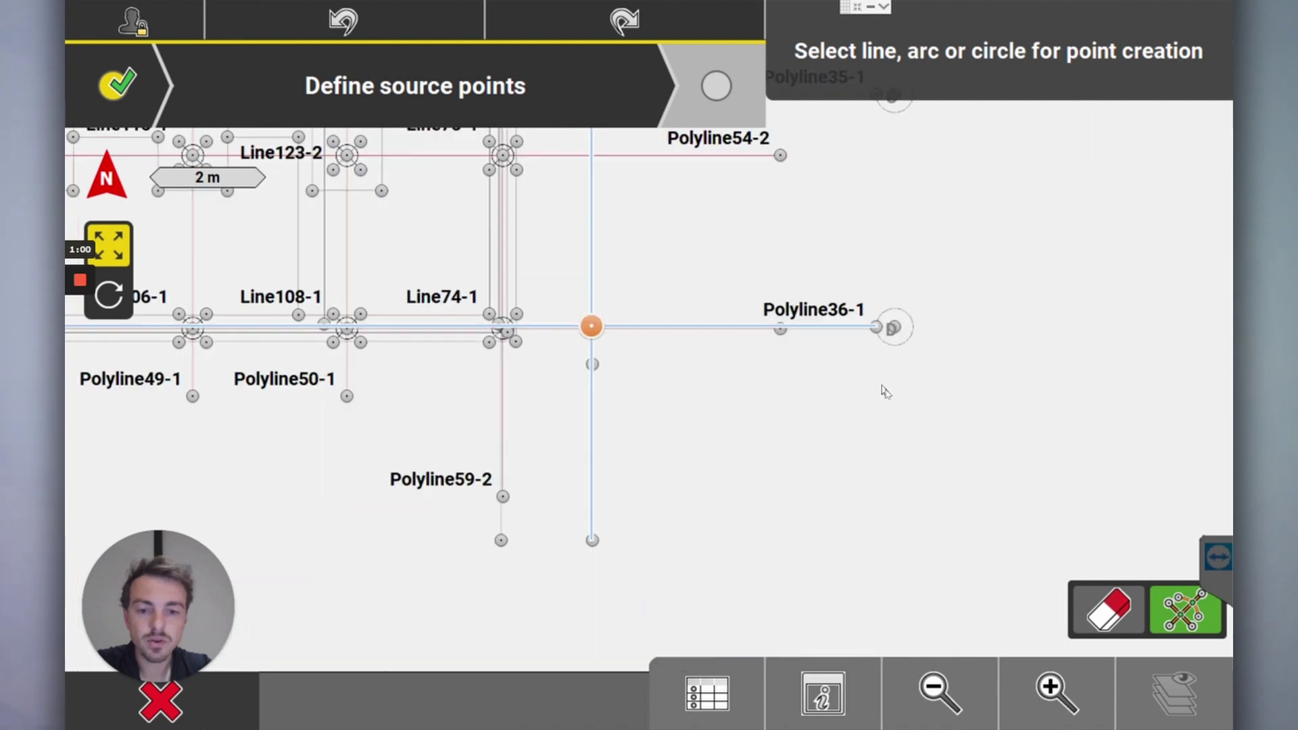
{"action": "left_click_drag", "start_coordinate": [882, 388], "coordinate": [983, 392]}
{"action": "left_click", "coordinate": [1041, 669]}
{"action": "left_click", "coordinate": [1041, 669]}
{"action": "left_click", "coordinate": [1040, 669]}
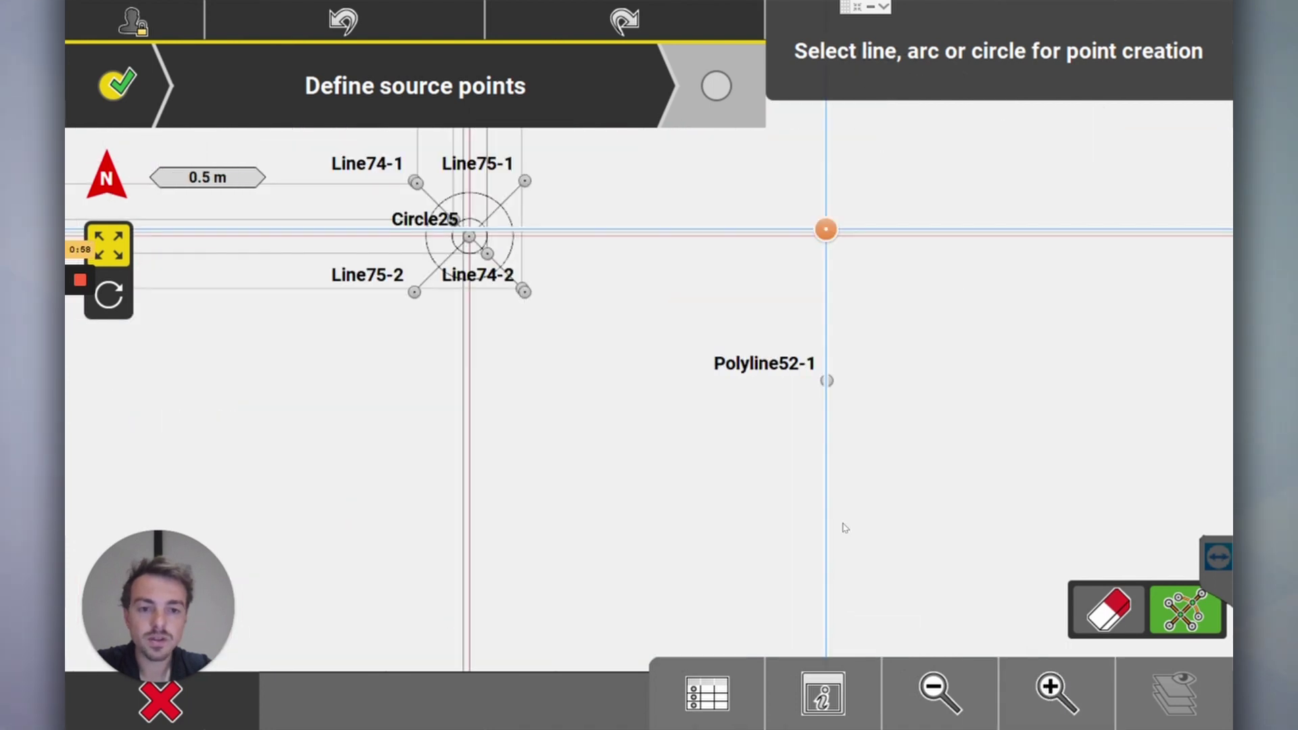
{"action": "left_click_drag", "start_coordinate": [807, 238], "coordinate": [681, 351]}
{"action": "scroll", "coordinate": [700, 341], "scroll_direction": "up", "scroll_amount": 3}
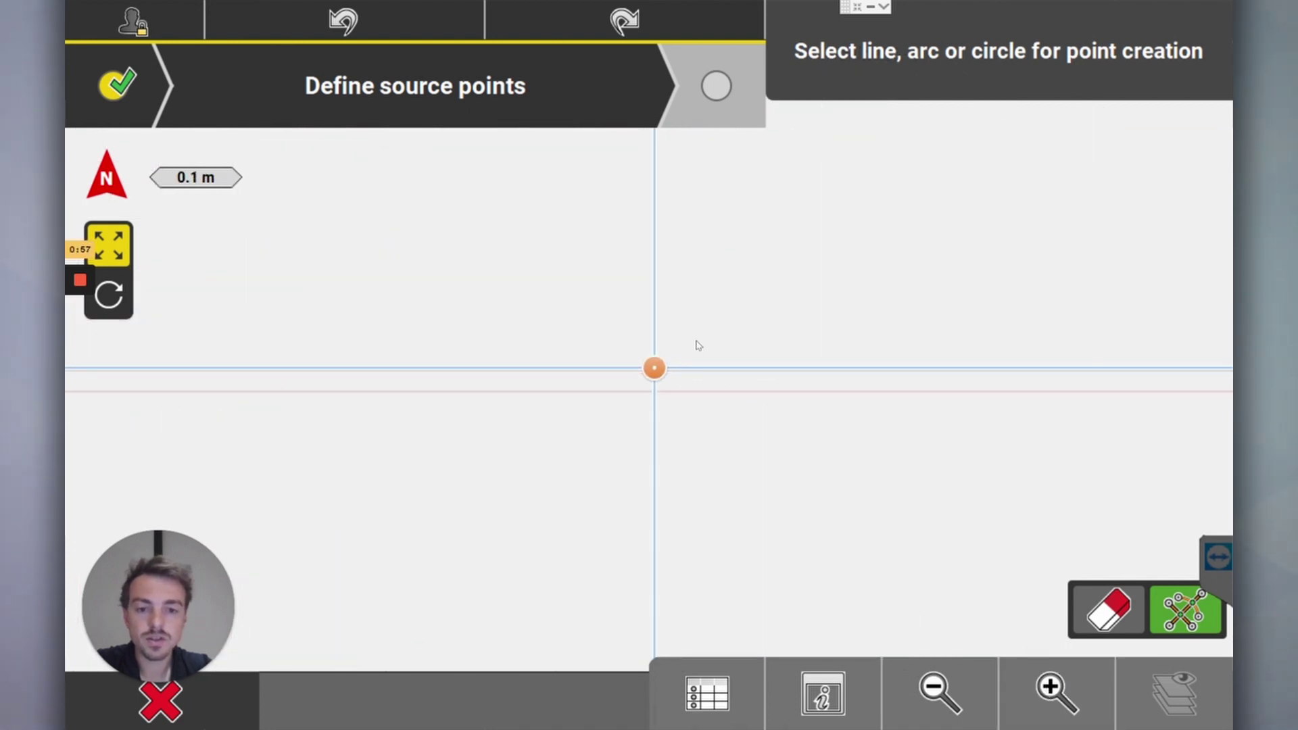
{"action": "left_click", "coordinate": [655, 370]}
{"action": "left_click", "coordinate": [486, 452]}
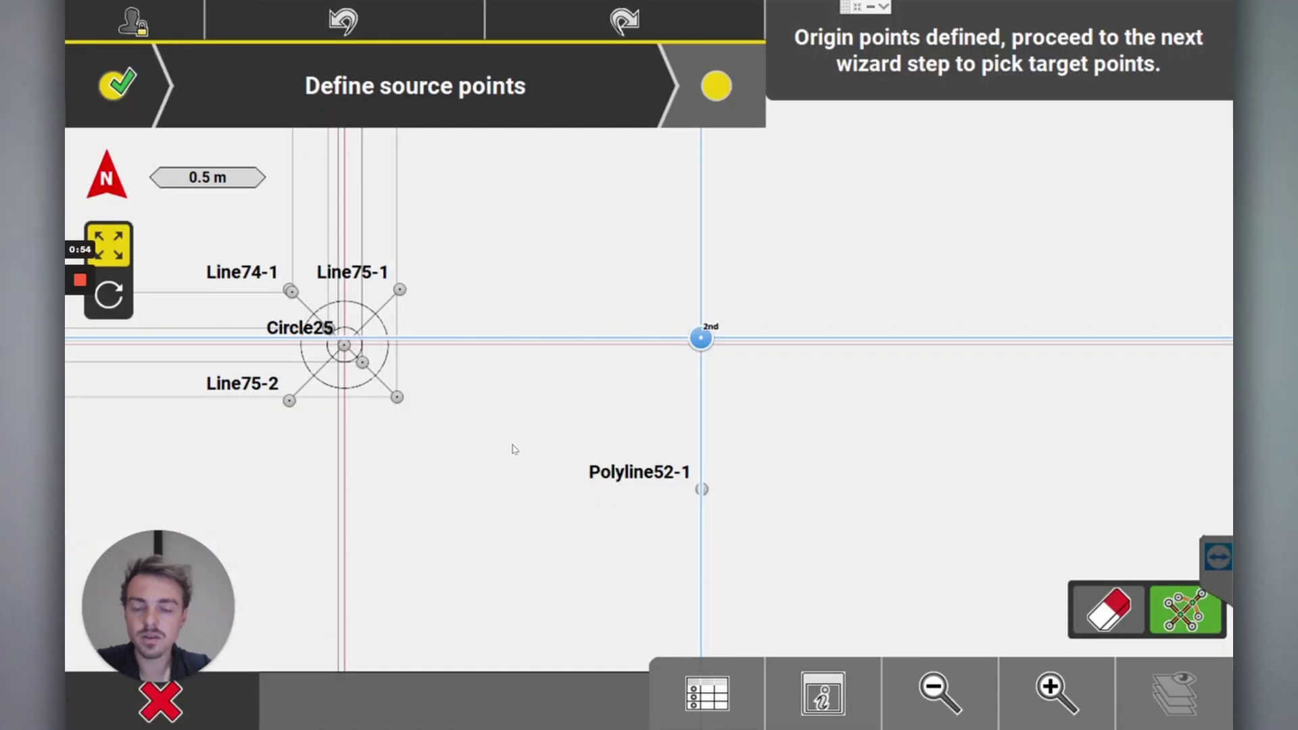
- Check both source points across the whole pile grid and proceed to defining the target points
{"action": "left_click", "coordinate": [954, 709]}
{"action": "left_click", "coordinate": [954, 710]}
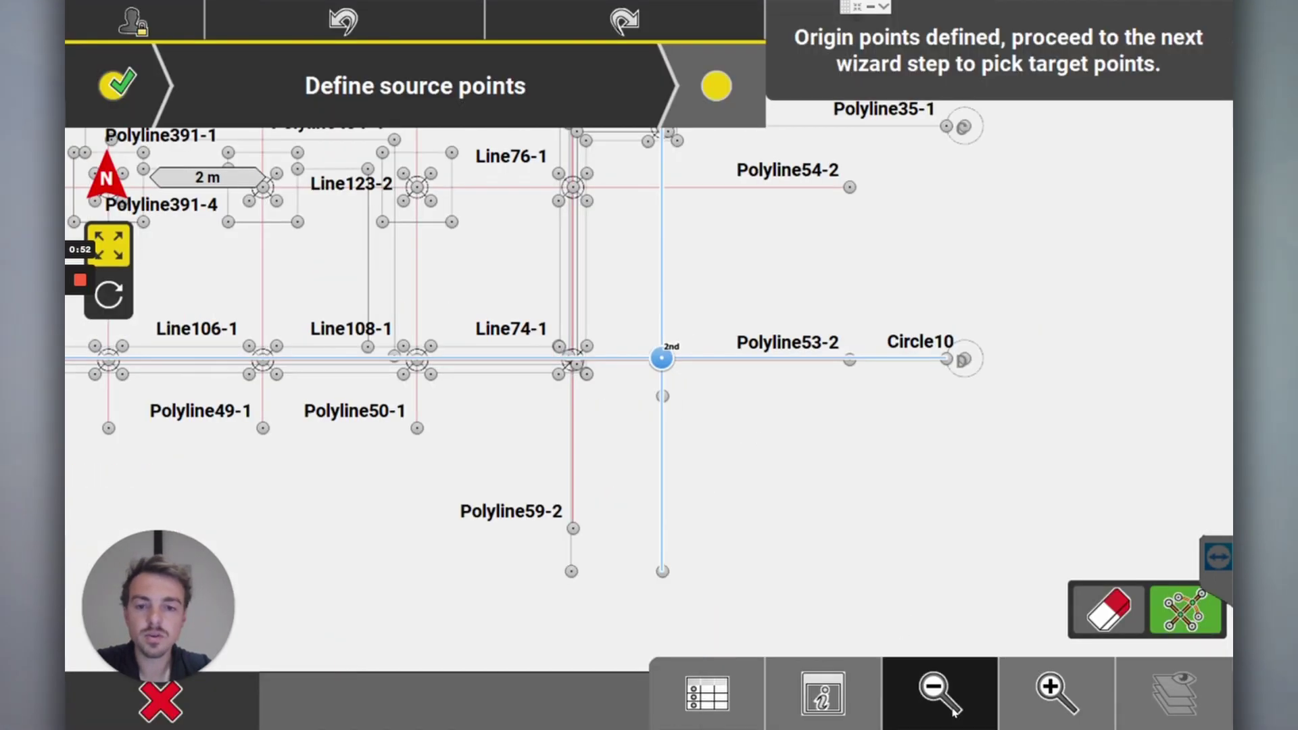
{"action": "left_click", "coordinate": [954, 708]}
{"action": "left_click", "coordinate": [953, 706]}
{"action": "left_click_drag", "start_coordinate": [644, 517], "coordinate": [688, 568]}
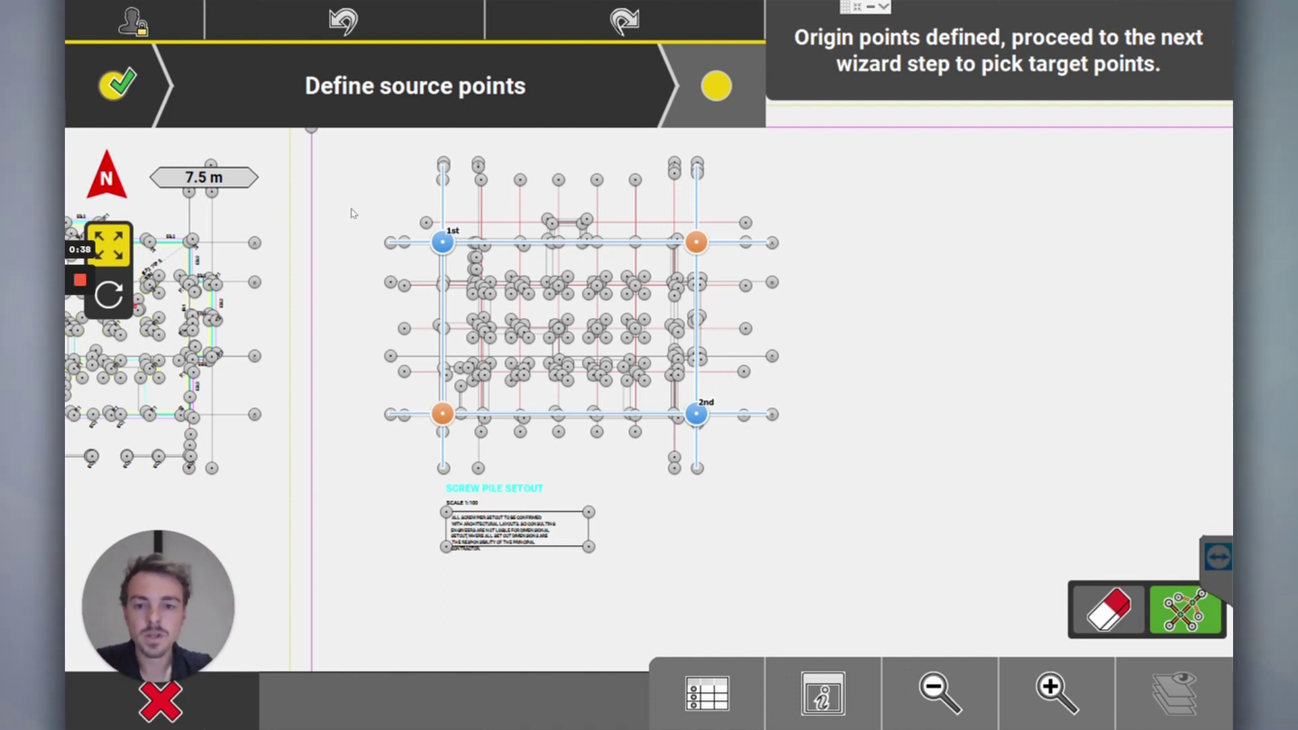
{"action": "left_click", "coordinate": [717, 95]}
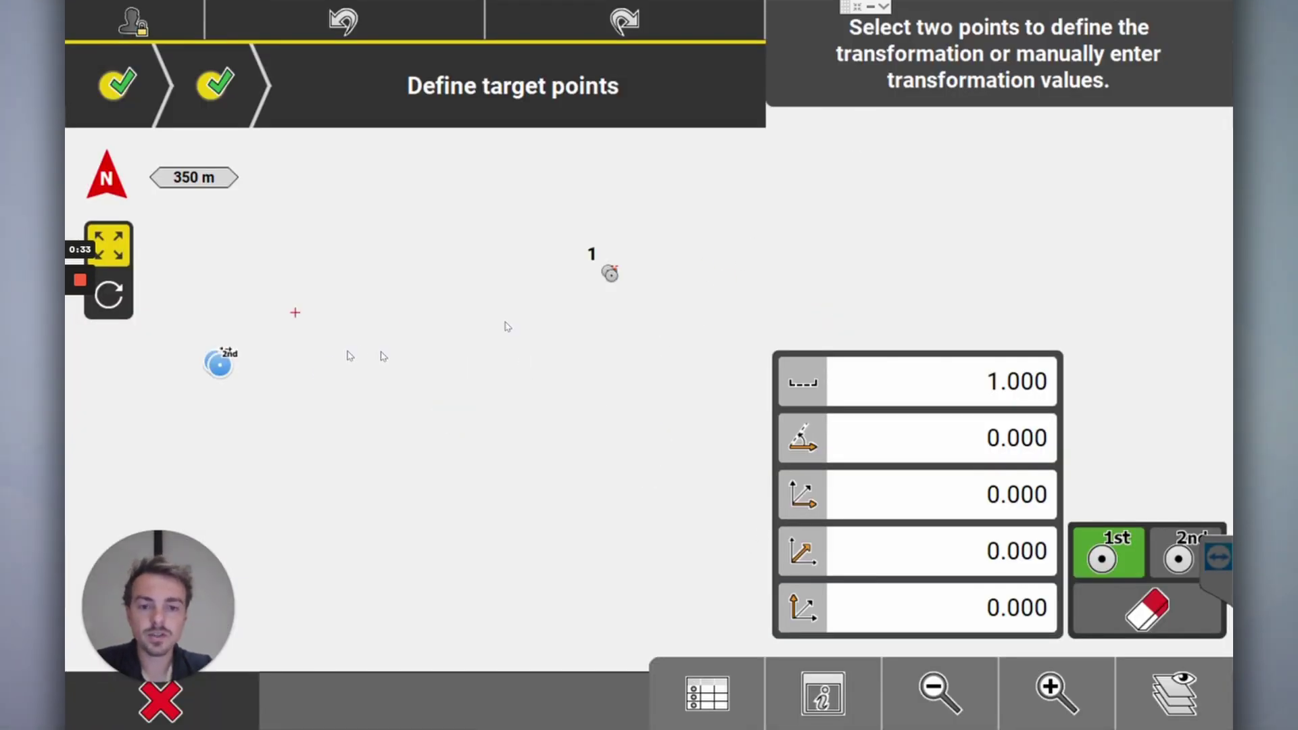
- Examine the manual transformation entries for scale factor, angle, east deviation, north deviation and height deviation, cancelling each one
{"action": "left_click", "coordinate": [1064, 696]}
{"action": "left_click", "coordinate": [1065, 695]}
{"action": "left_click_drag", "start_coordinate": [436, 277], "coordinate": [547, 552]}
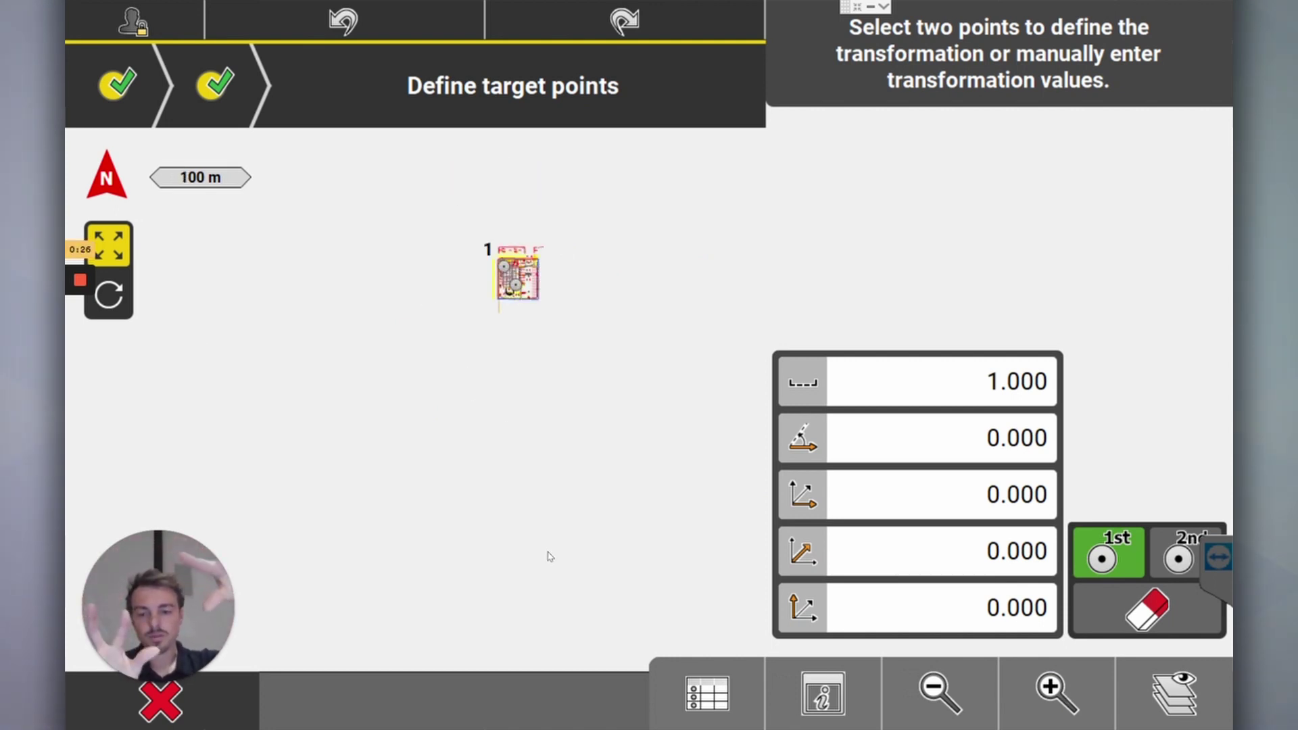
{"action": "left_click", "coordinate": [1038, 714]}
{"action": "left_click_drag", "start_coordinate": [420, 247], "coordinate": [566, 456]}
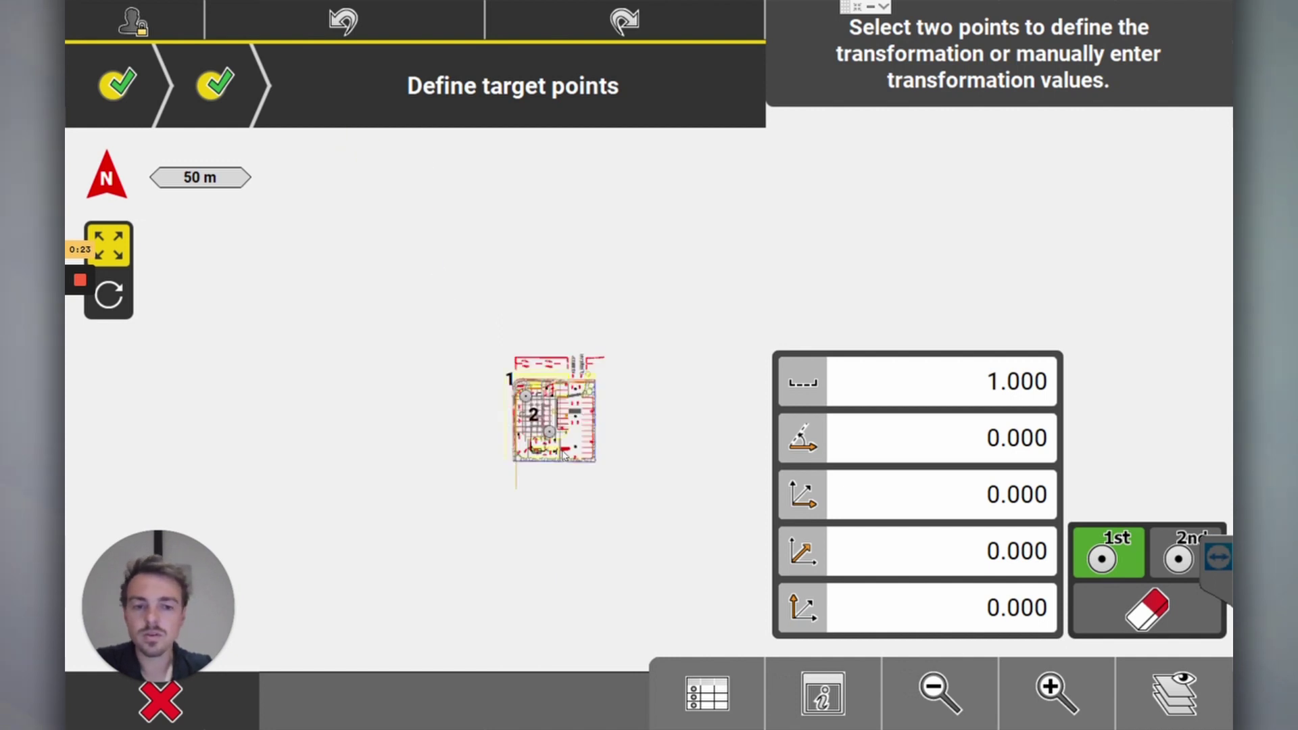
{"action": "left_click", "coordinate": [957, 384]}
{"action": "left_click", "coordinate": [294, 691]}
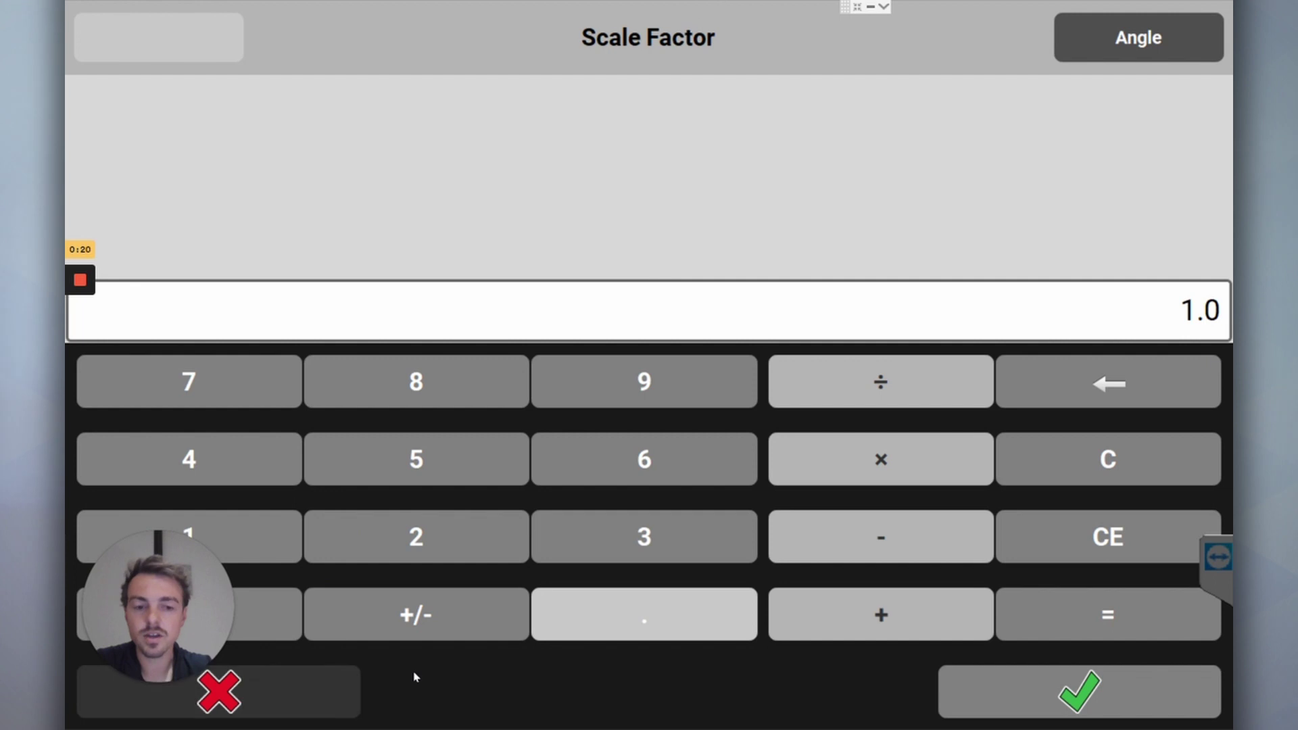
{"action": "left_click", "coordinate": [1016, 462]}
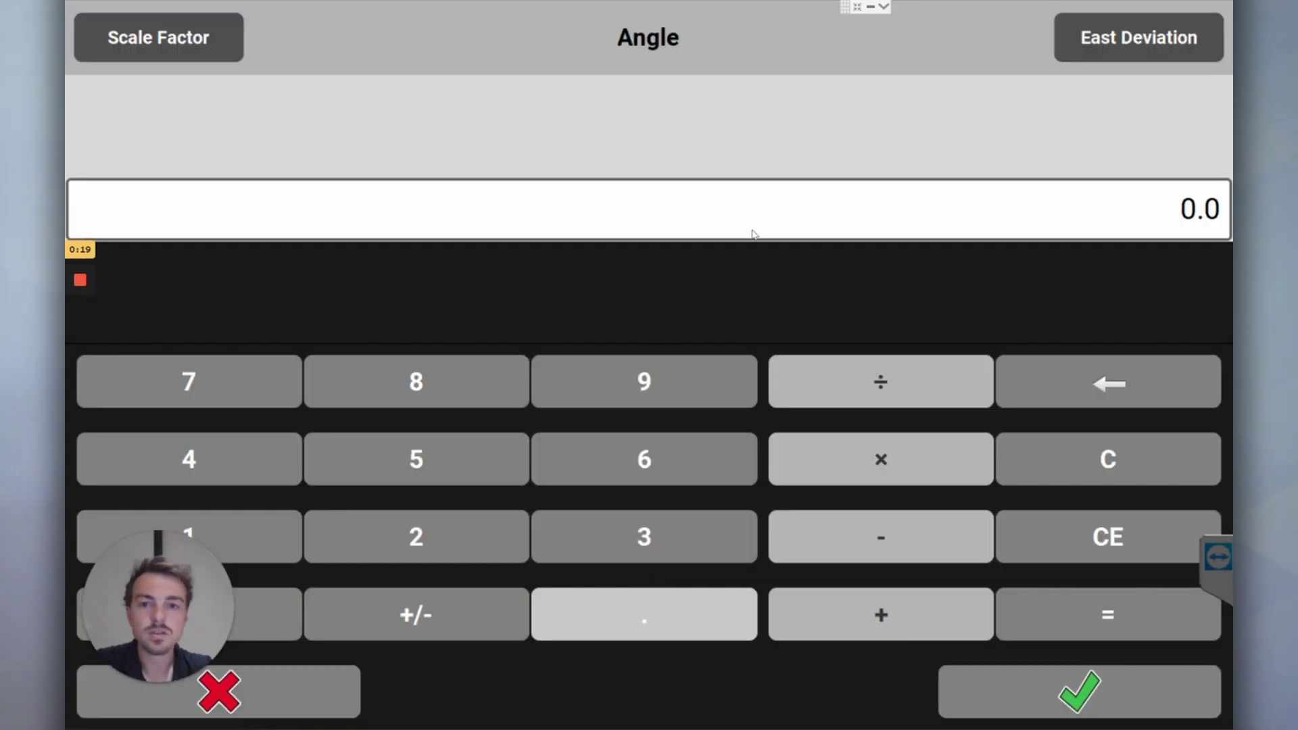
{"action": "left_click", "coordinate": [250, 715]}
{"action": "left_click", "coordinate": [893, 500]}
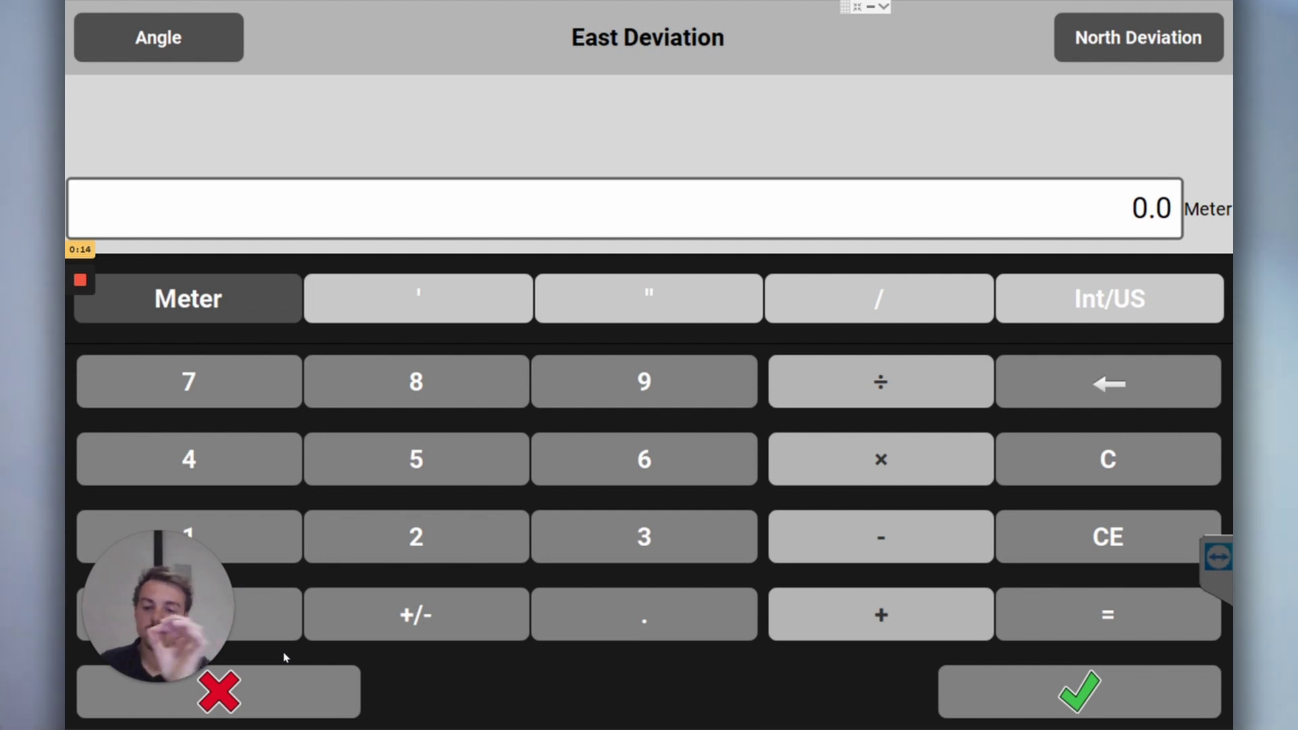
{"action": "left_click", "coordinate": [269, 689]}
{"action": "left_click", "coordinate": [929, 560]}
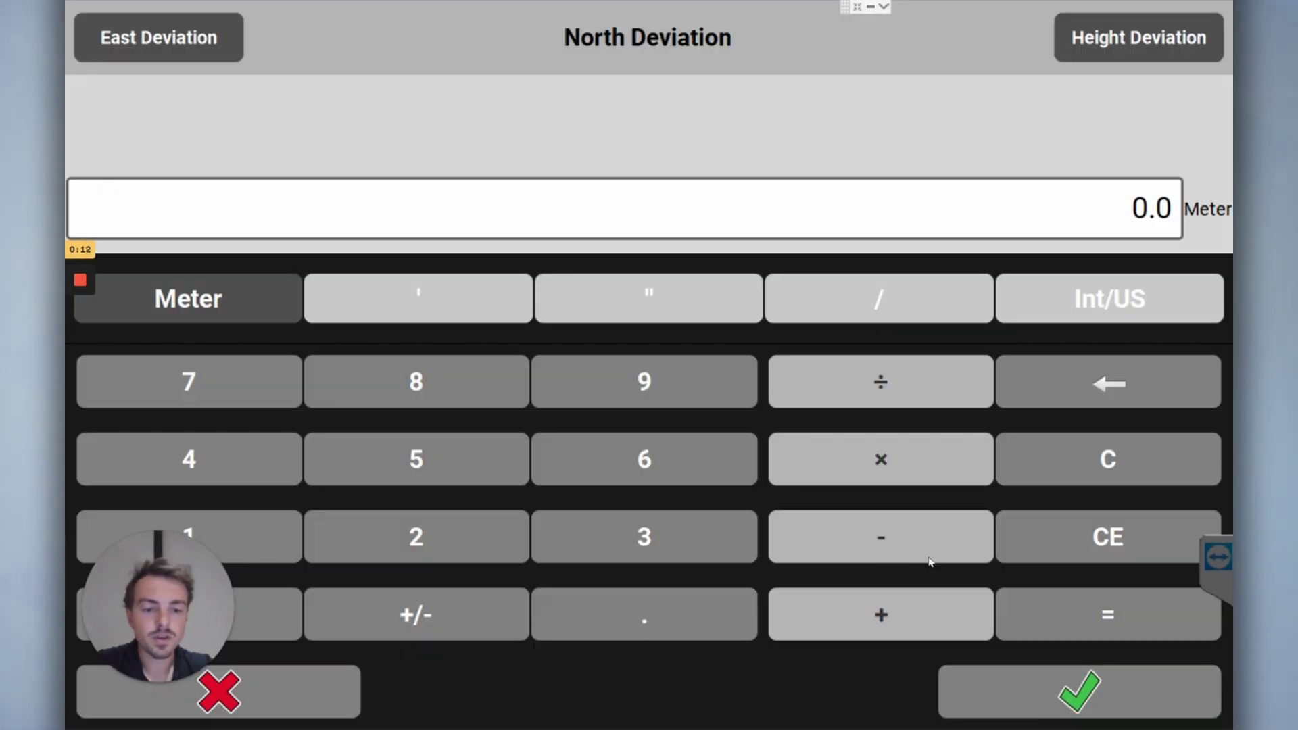
{"action": "left_click", "coordinate": [270, 692]}
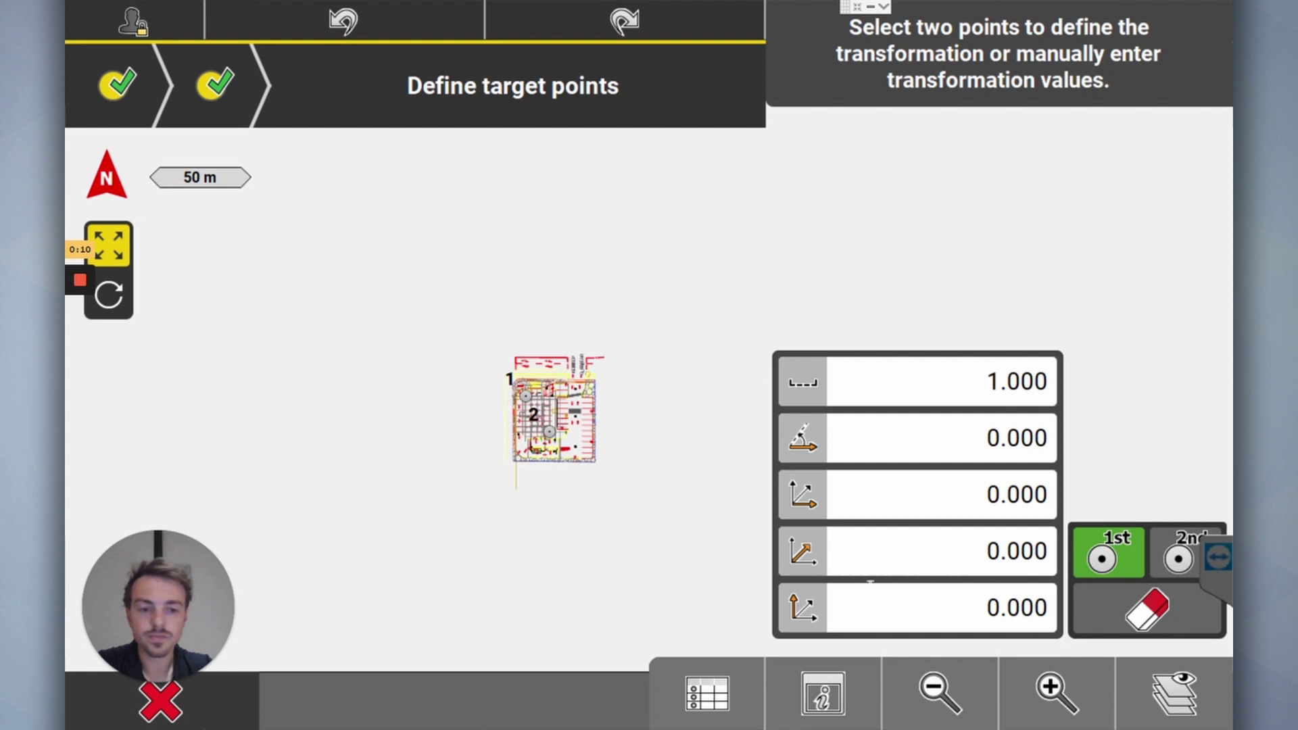
{"action": "left_click", "coordinate": [919, 608]}
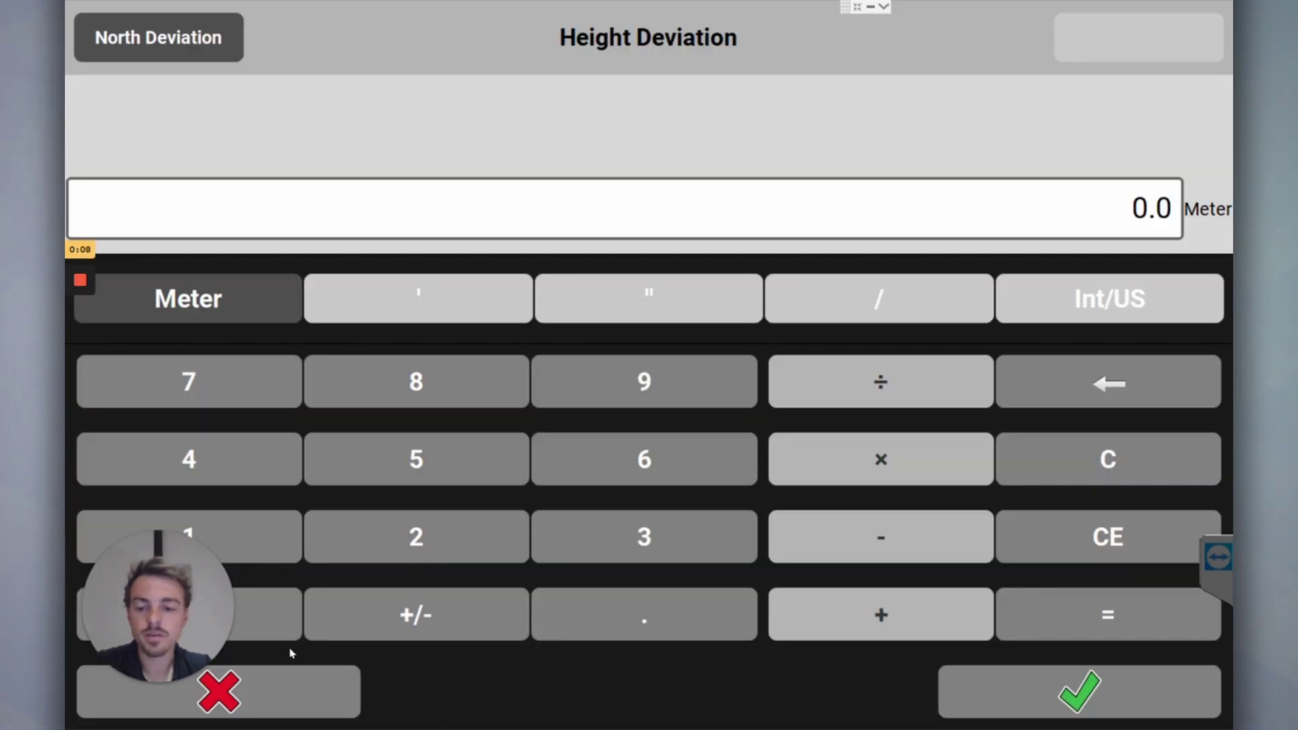
{"action": "left_click", "coordinate": [284, 690]}
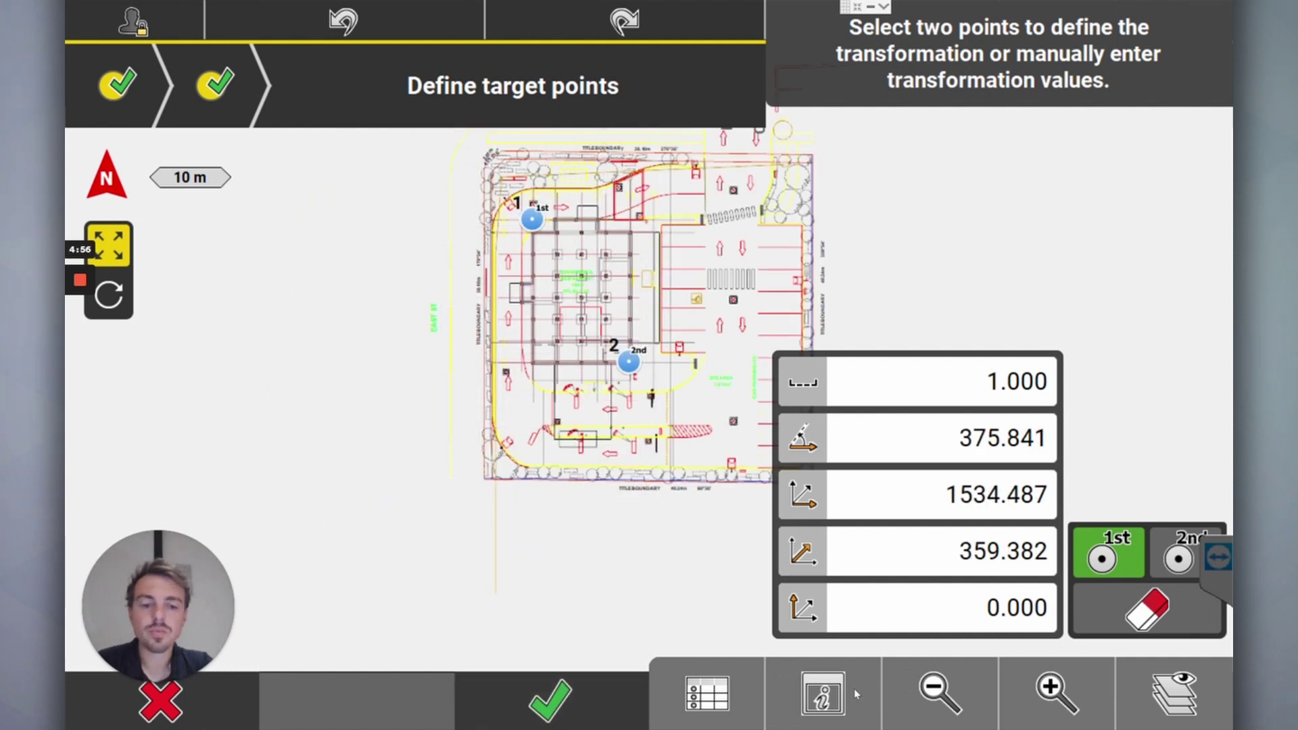
{"action": "left_click_drag", "start_coordinate": [586, 402], "coordinate": [567, 431]}
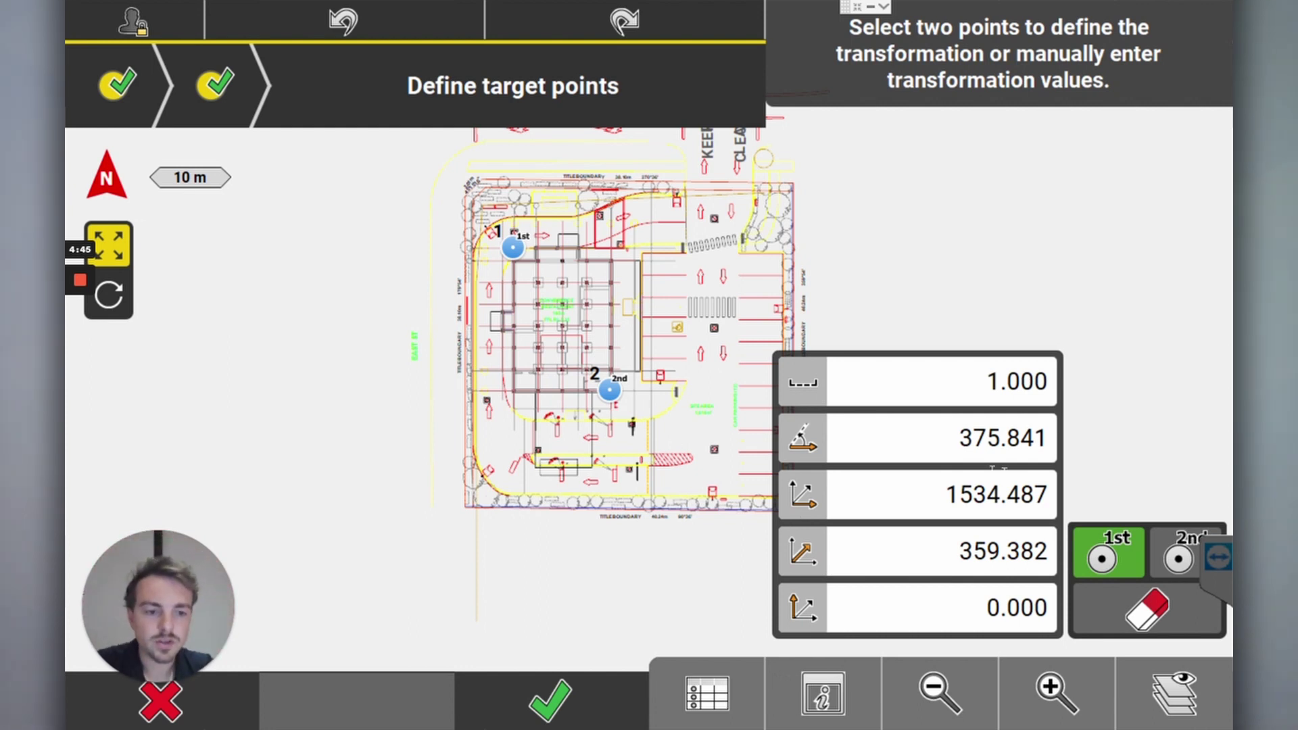
- Check the transformed pile grid against the site plan around both target points and accept the transformation
{"action": "left_click", "coordinate": [1057, 693]}
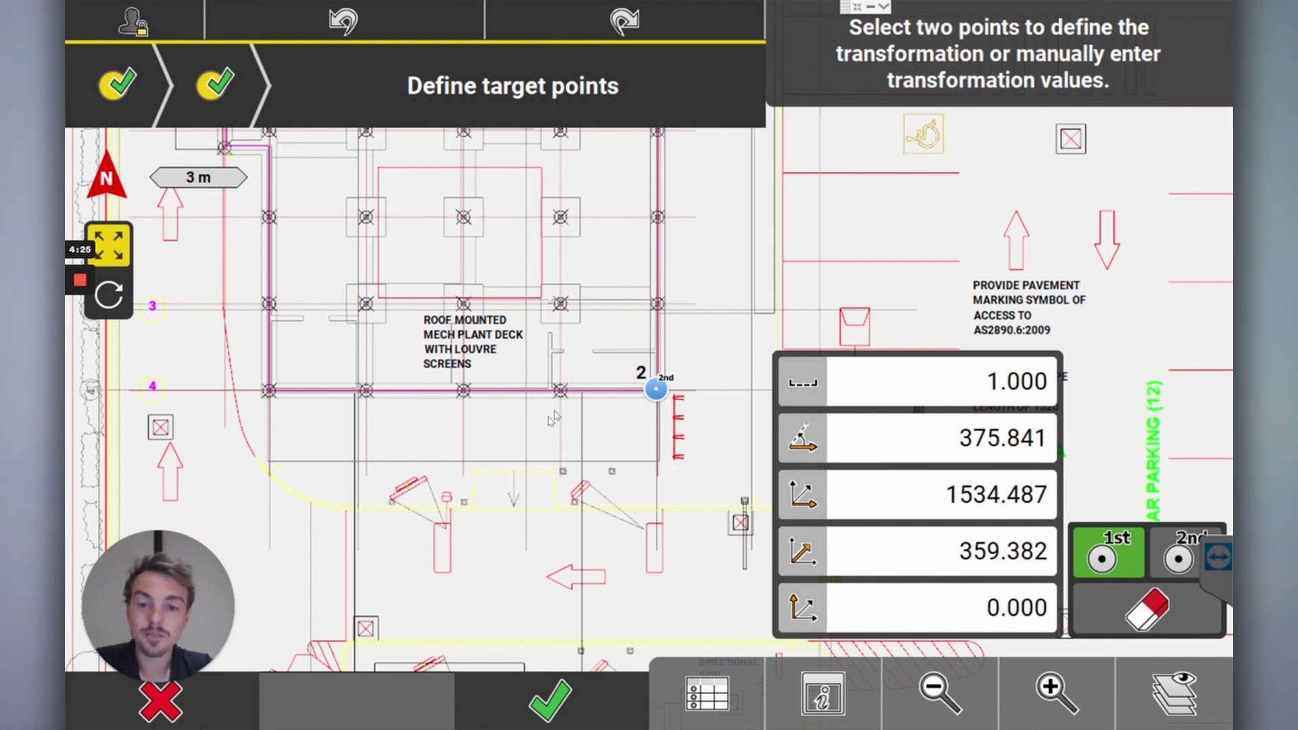
{"action": "left_click_drag", "start_coordinate": [551, 413], "coordinate": [504, 521]}
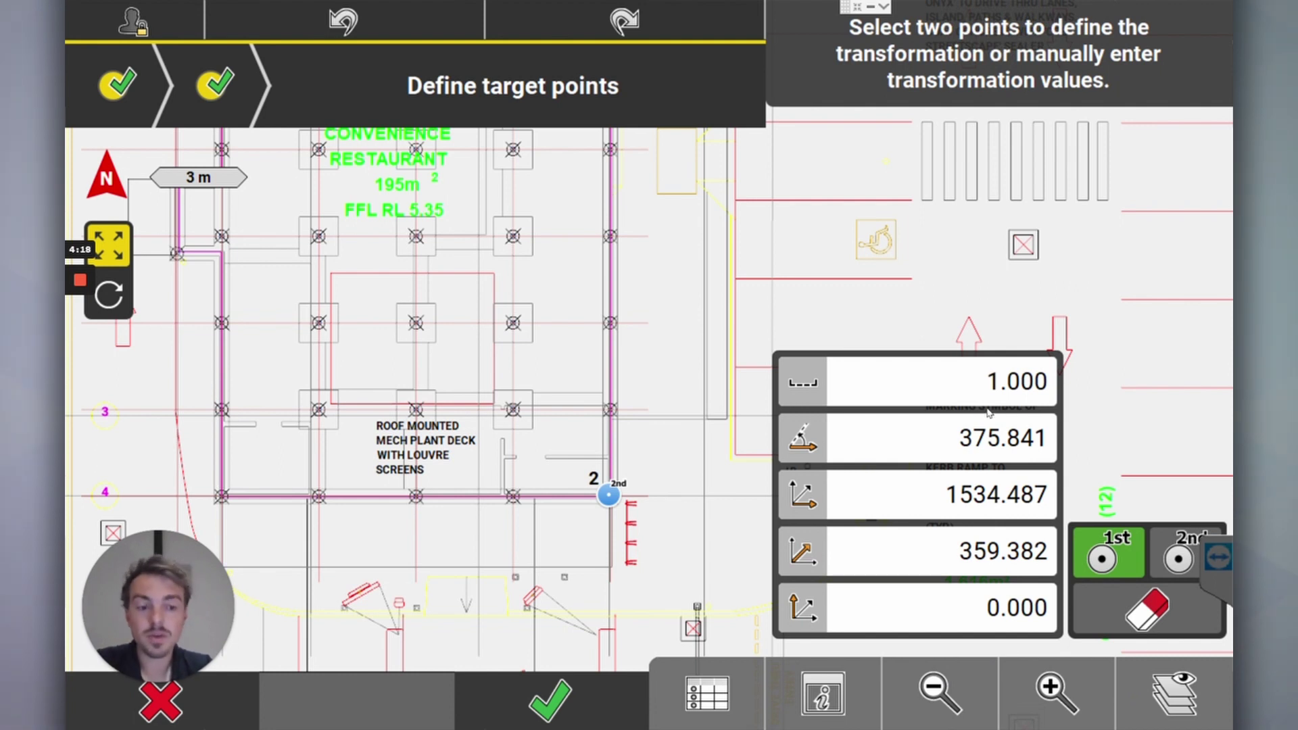
{"action": "left_click_drag", "start_coordinate": [638, 554], "coordinate": [662, 583]}
{"action": "left_click", "coordinate": [929, 679]}
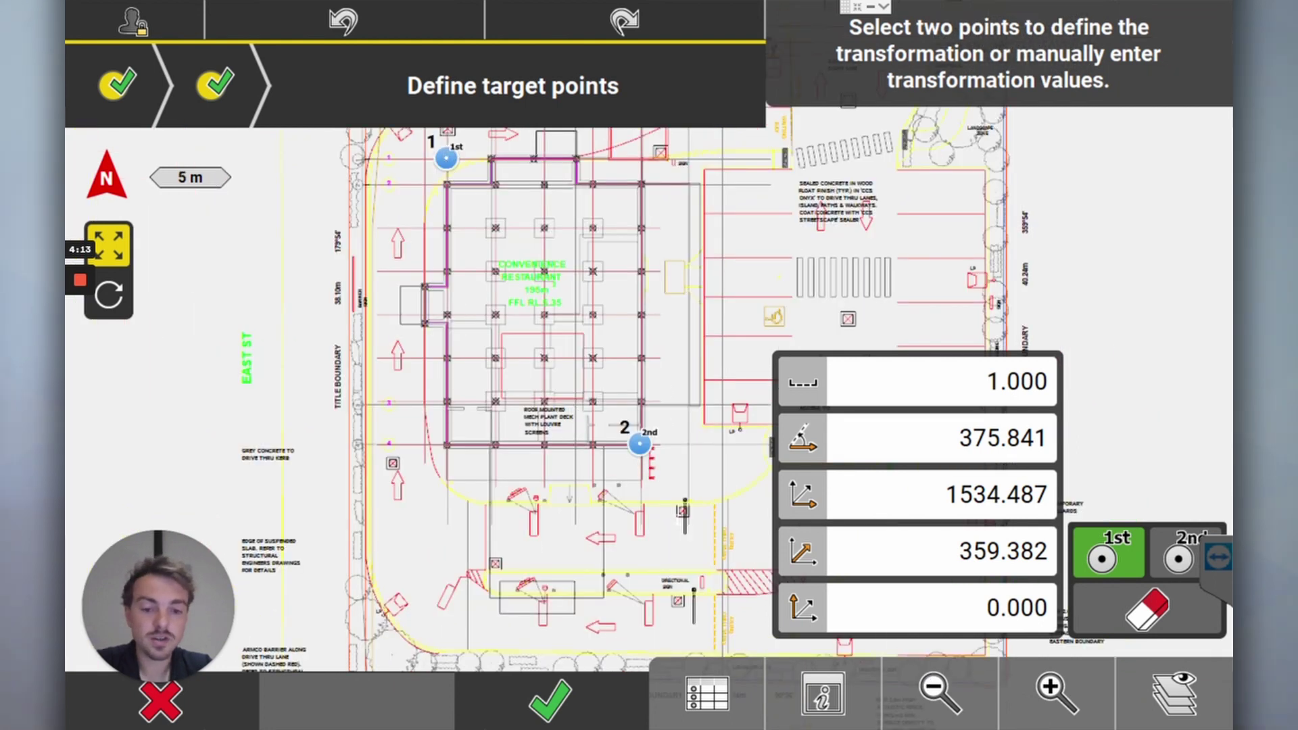
{"action": "left_click_drag", "start_coordinate": [639, 505], "coordinate": [585, 485]}
{"action": "left_click", "coordinate": [553, 706]}
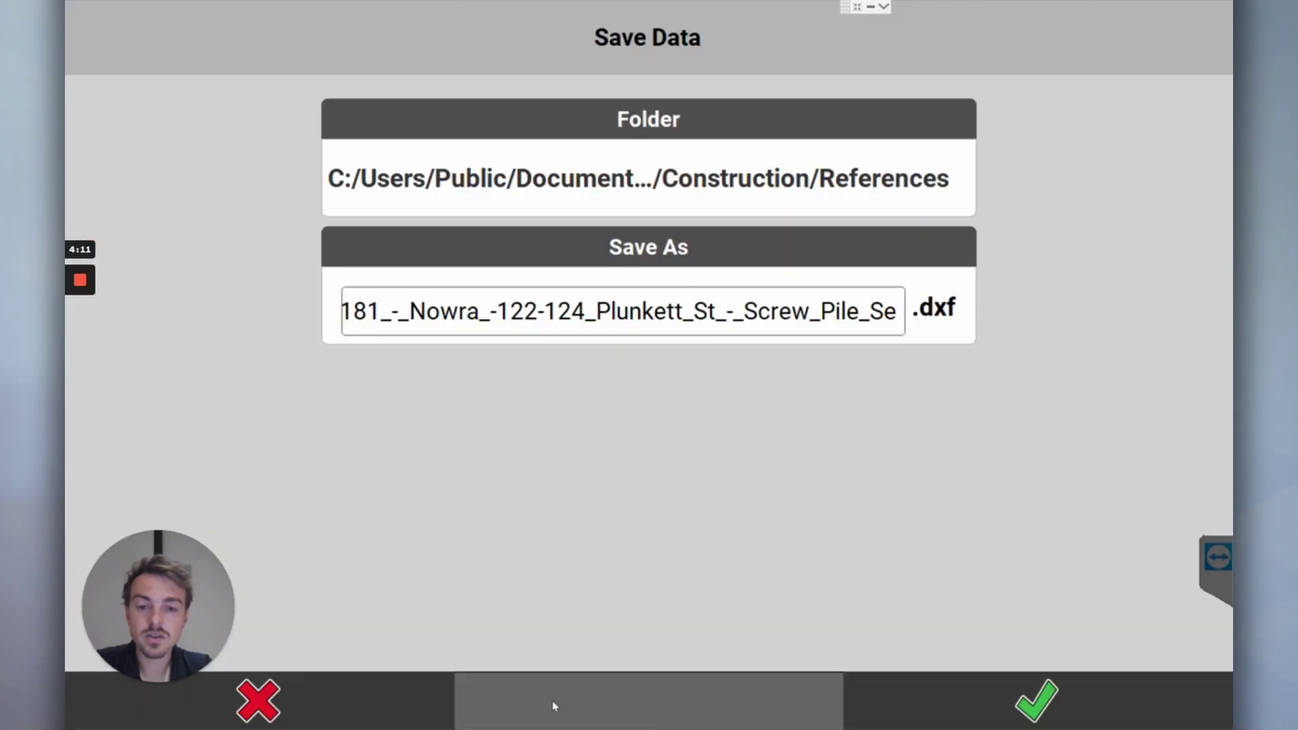
- Remove the leading number and dash from the transformed file's save name, so that it starts with _Nowra
{"action": "left_click", "coordinate": [614, 296]}
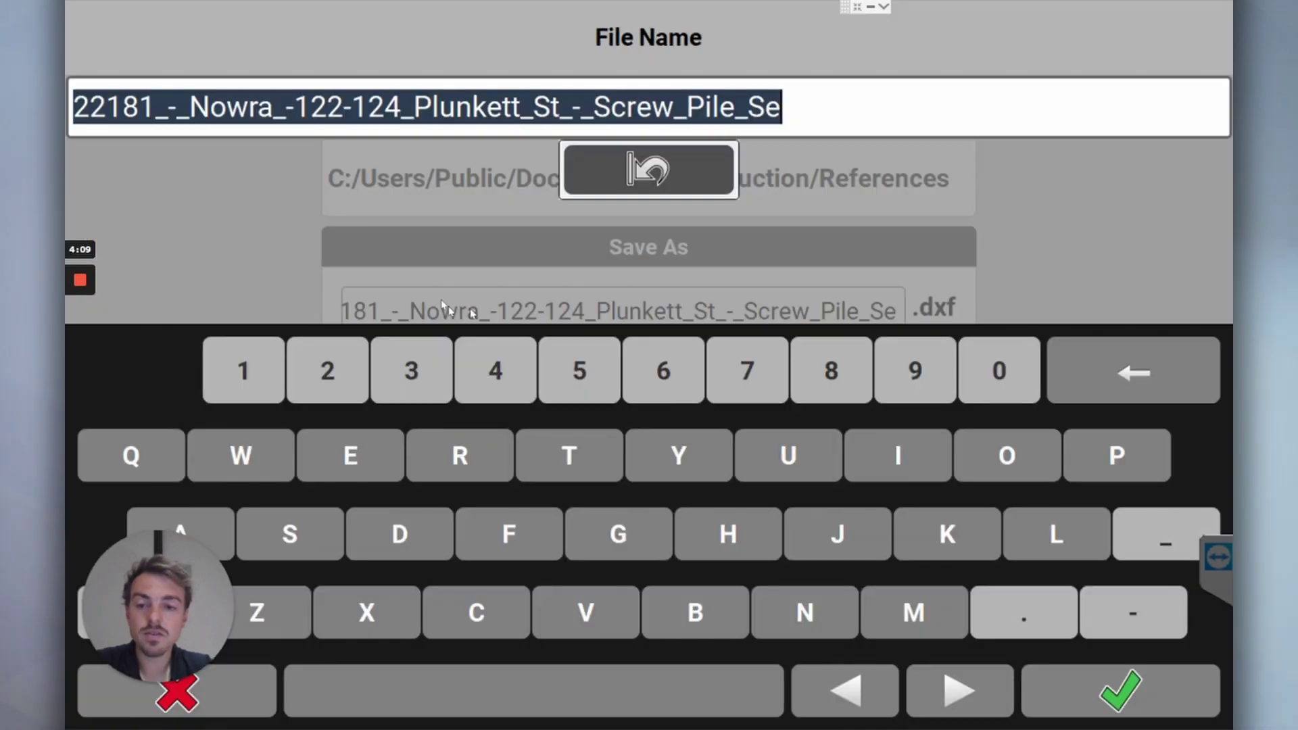
{"action": "left_click", "coordinate": [139, 103]}
{"action": "left_click", "coordinate": [96, 104]}
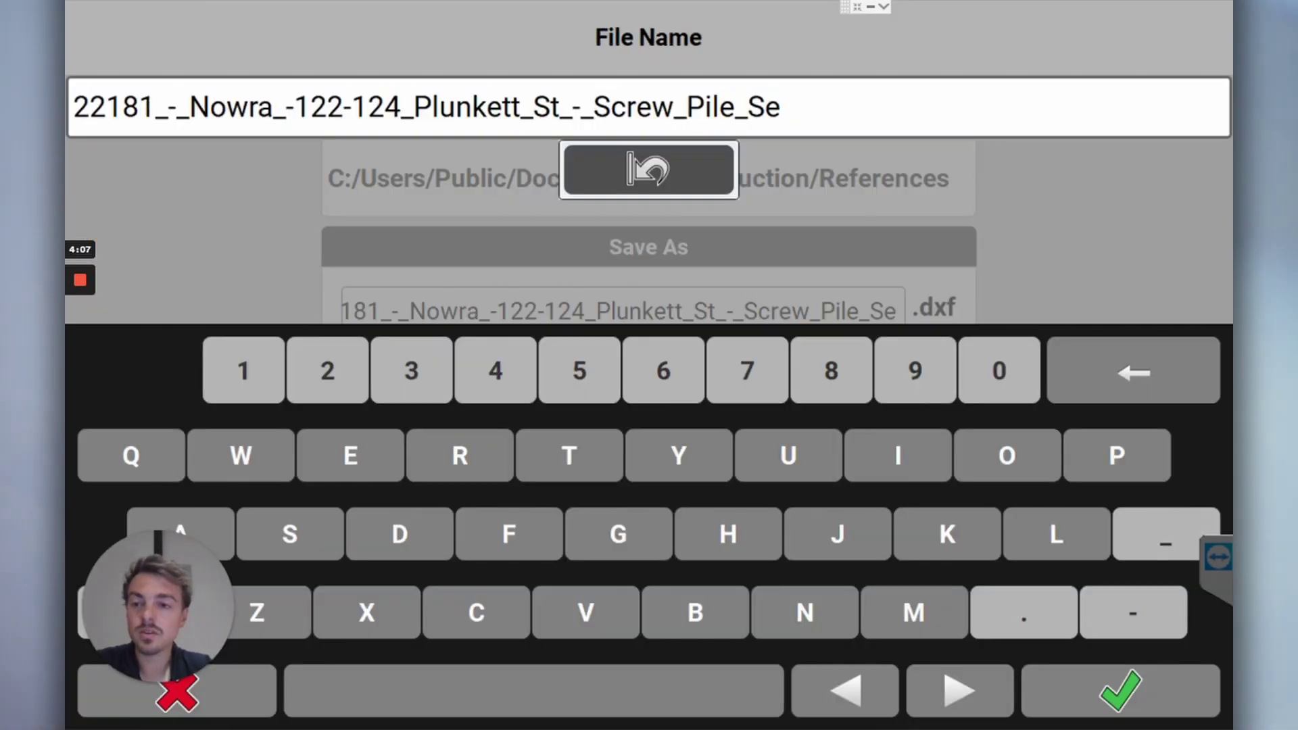
{"action": "left_click", "coordinate": [156, 105]}
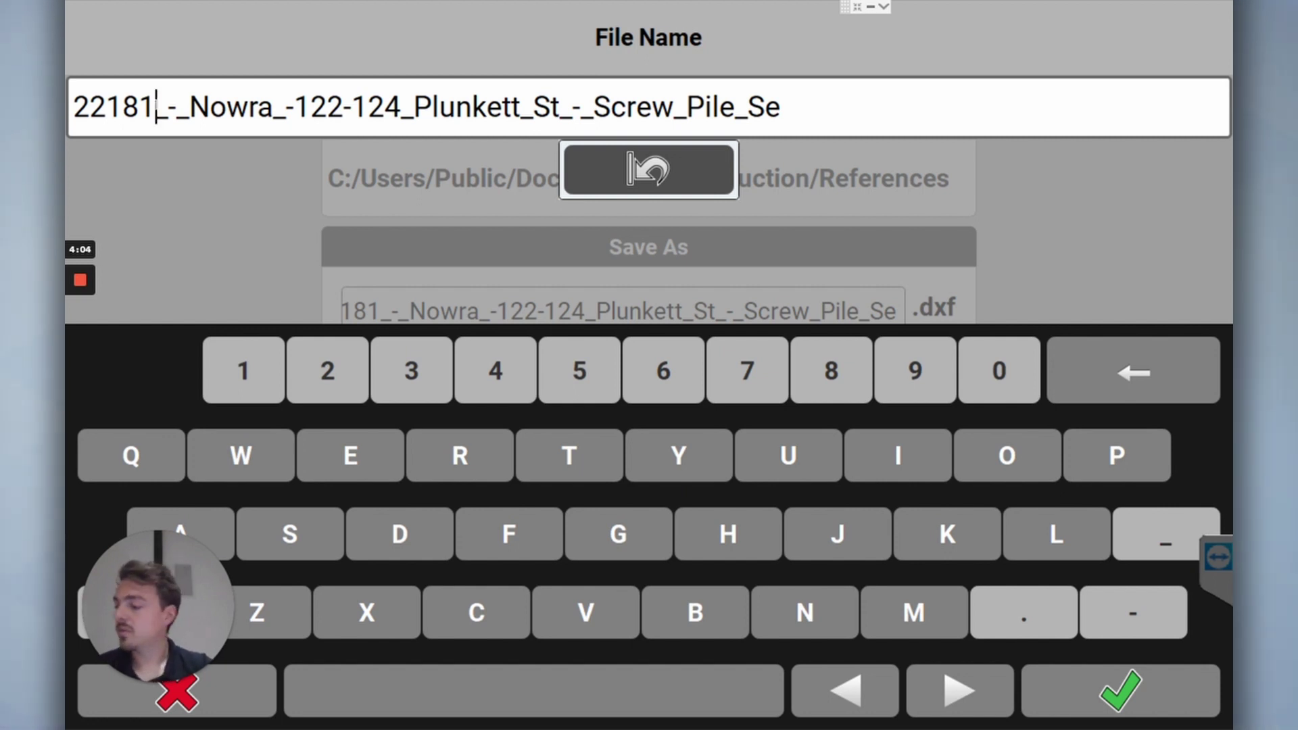
{"action": "left_click", "coordinate": [139, 106]}
{"action": "left_click", "coordinate": [177, 107]}
{"action": "key", "text": "BackSpace"}
{"action": "key", "text": "BackSpace"}
{"action": "key", "text": "BackSpace"}
{"action": "key", "text": "BackSpace"}
{"action": "key", "text": "BackSpace"}
{"action": "key", "text": "BackSpace"}
{"action": "key", "text": "BackSpace"}
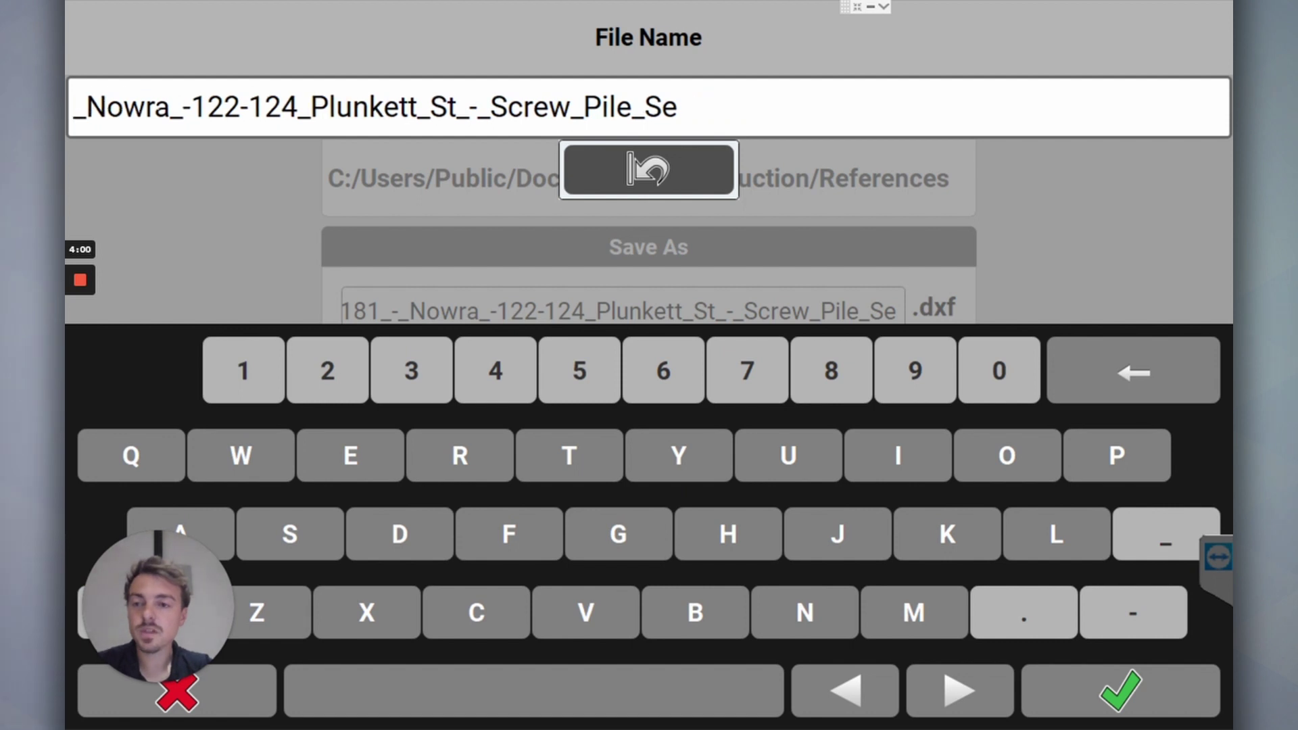
- Insert Rotated at the beginning of the file name, directly before _Nowra
{"action": "type", "text": "Rotatio"}
{"action": "key", "text": "BackSpace"}
{"action": "key", "text": "BackSpace"}
{"action": "type", "text": "ed"}
{"action": "key", "text": "BackSpace"}
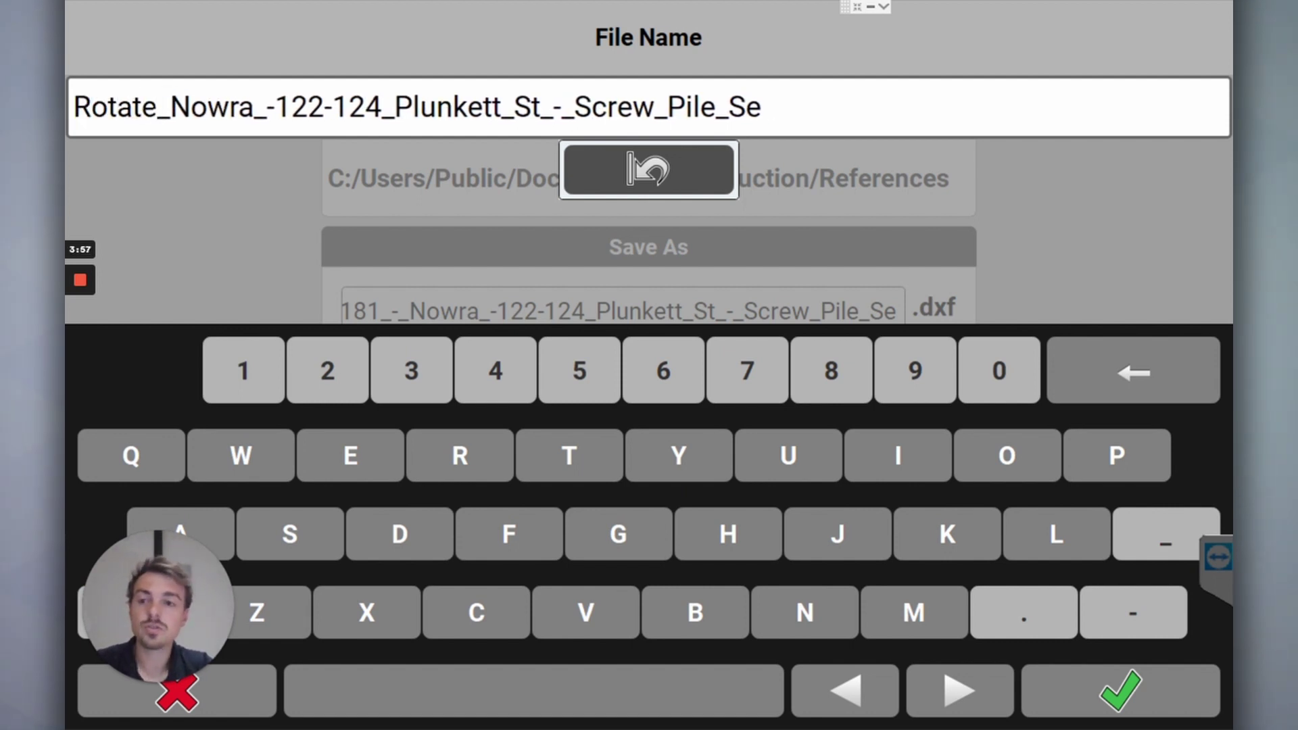
{"action": "type", "text": "d"}
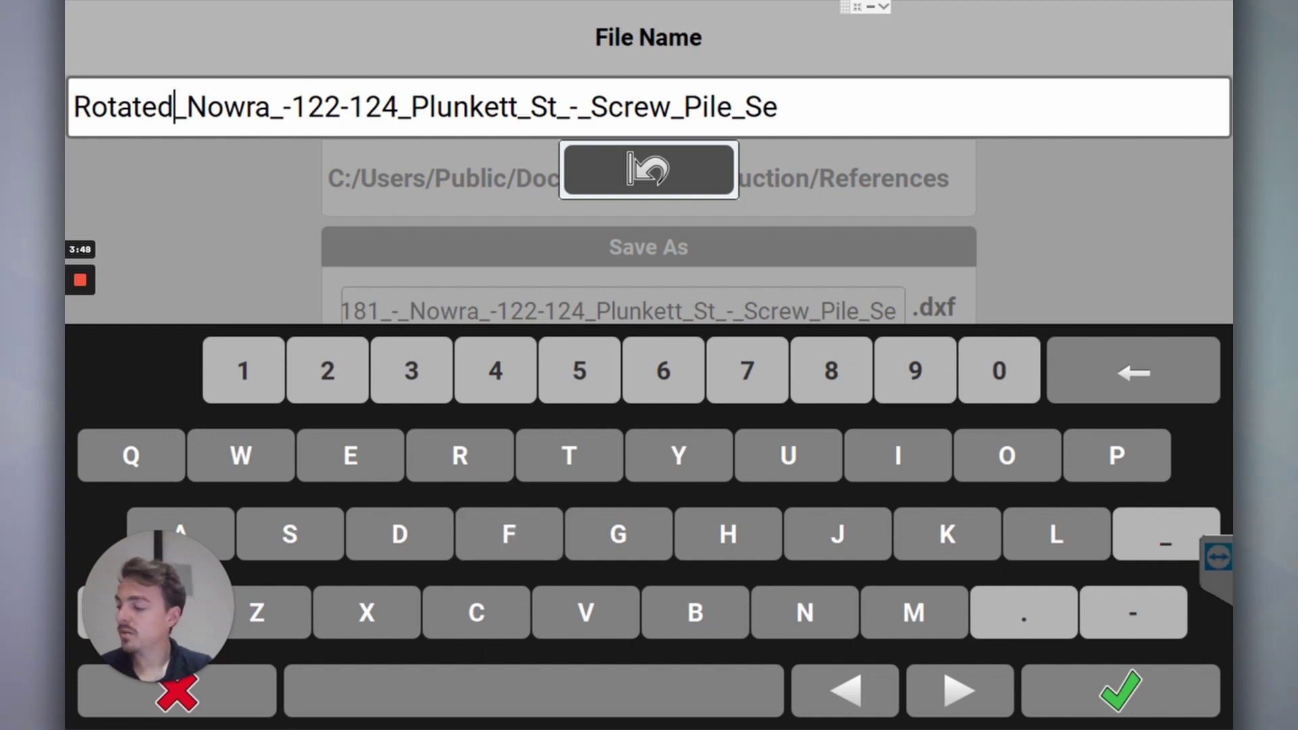
- Shorten the file name's ending to Screw_Pi, add 1 after Rotated, and accept the name
{"action": "left_click", "coordinate": [779, 108]}
{"action": "key", "text": "BackSpace"}
{"action": "key", "text": "BackSpace"}
{"action": "key", "text": "BackSpace"}
{"action": "key", "text": "BackSpace"}
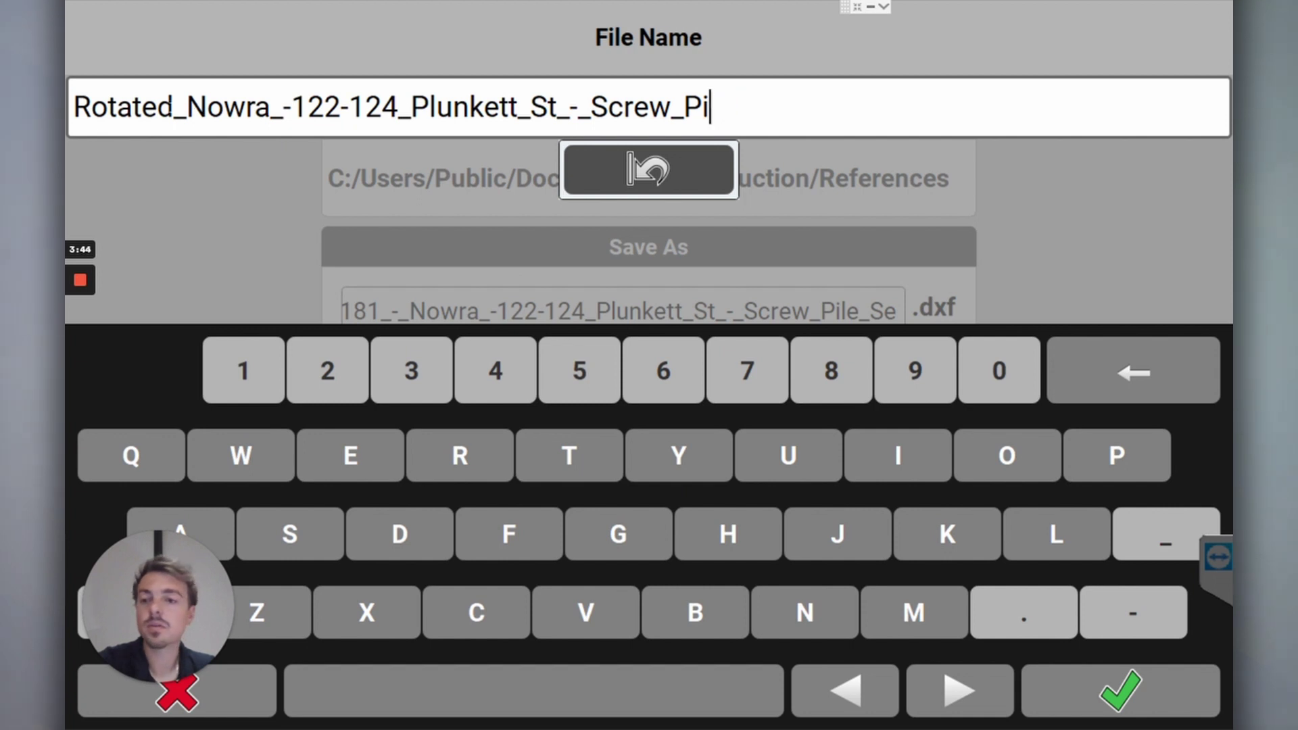
{"action": "left_click", "coordinate": [174, 108]}
{"action": "type", "text": "1"}
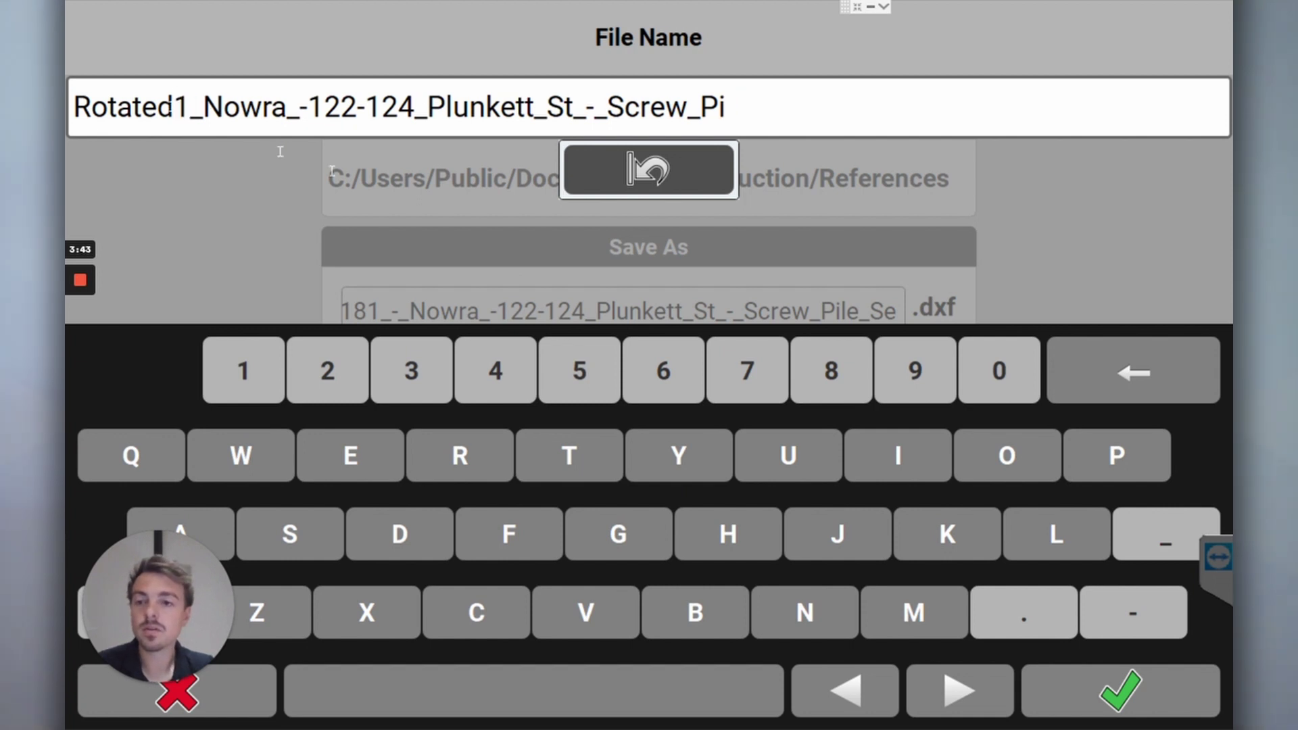
{"action": "left_click", "coordinate": [1082, 704]}
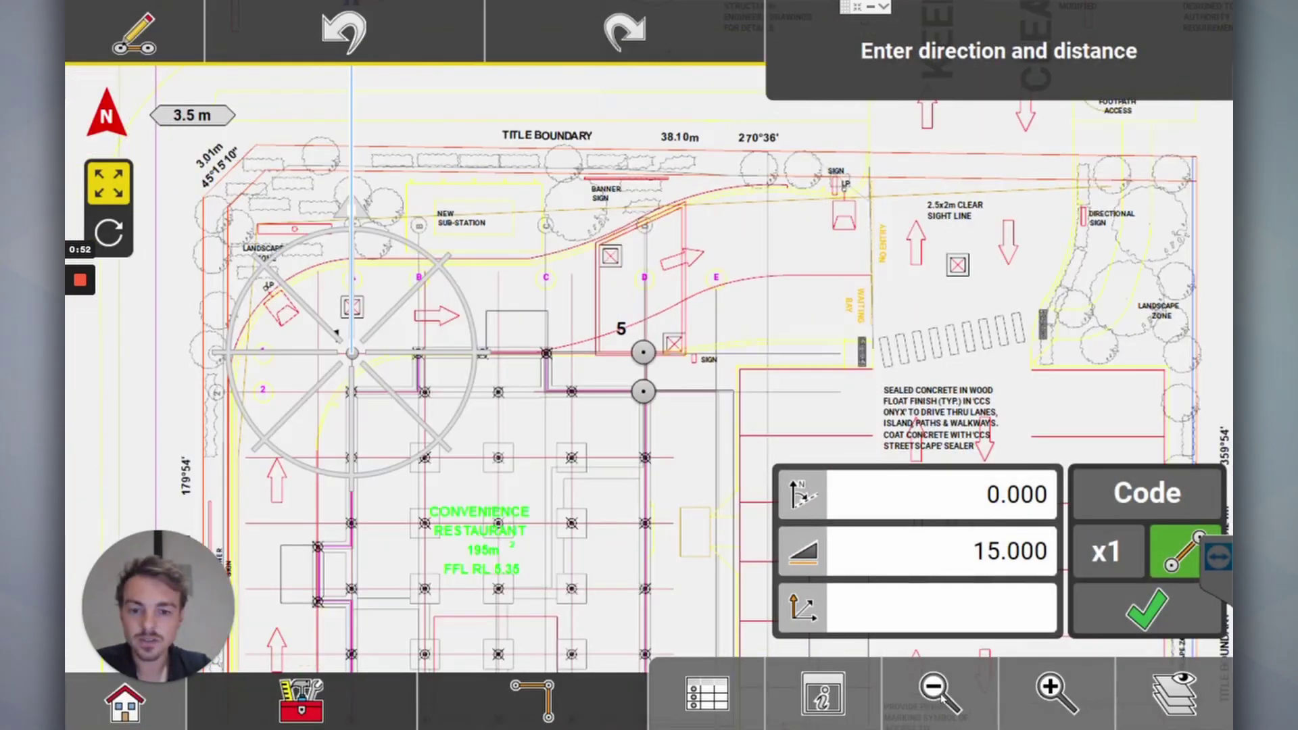
- Compare the drawings with 21080-xref (003).dwg shown and hidden, and leave it hidden with ROTATE2Nowra's pile drawing visible
{"action": "left_click_drag", "start_coordinate": [491, 528], "coordinate": [572, 392]}
{"action": "left_click", "coordinate": [941, 693]}
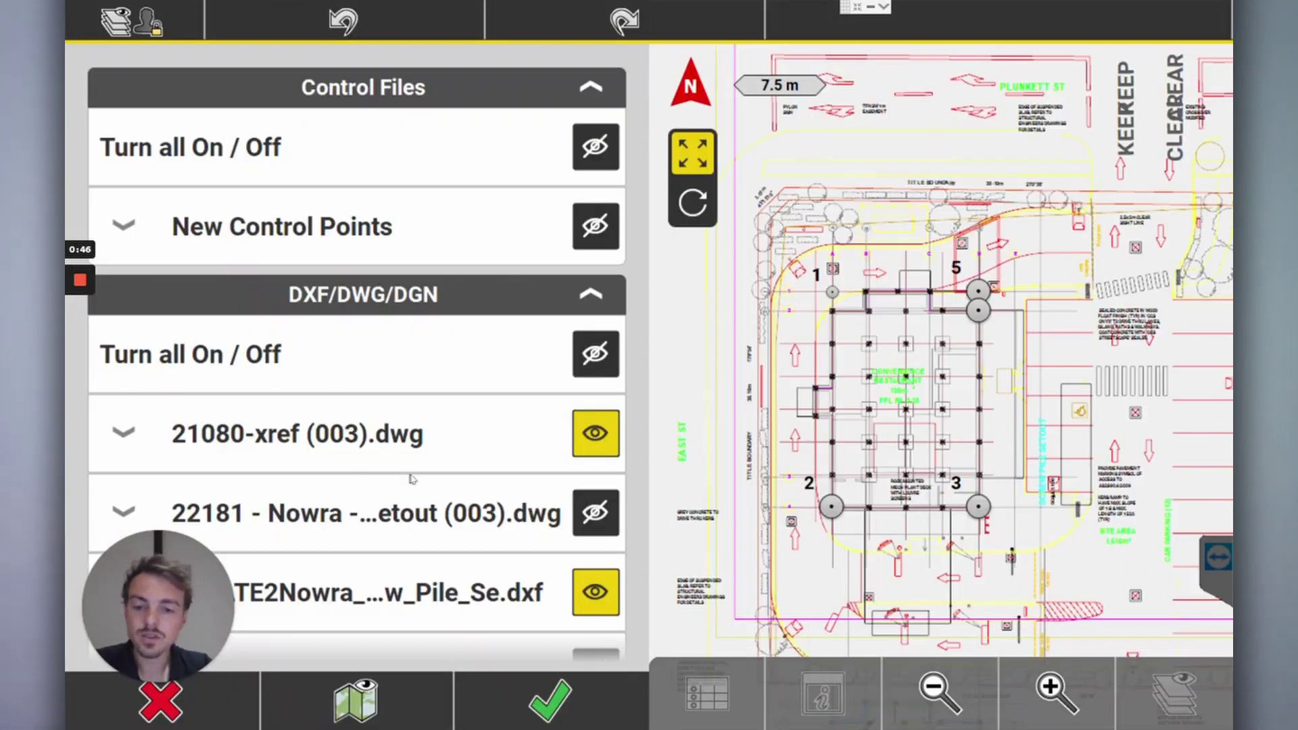
{"action": "scroll", "coordinate": [509, 485], "scroll_direction": "down", "scroll_amount": 2}
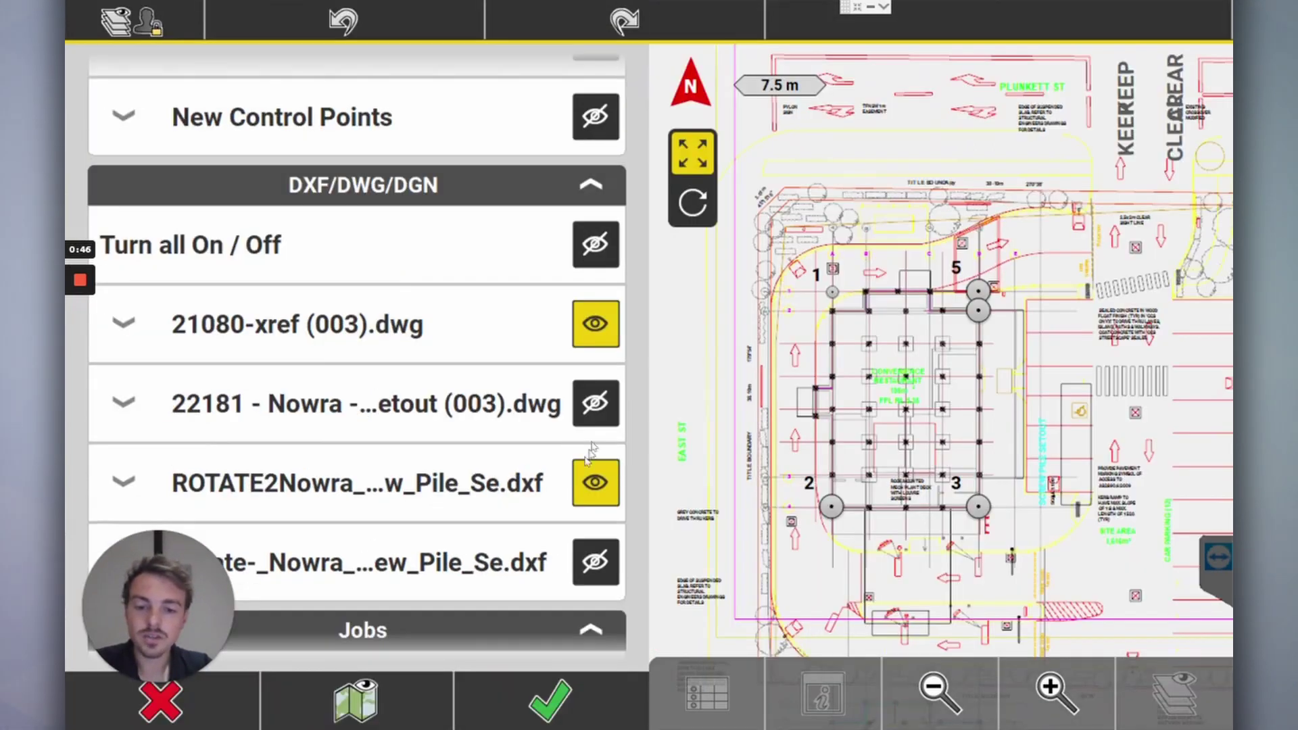
{"action": "left_click", "coordinate": [595, 323]}
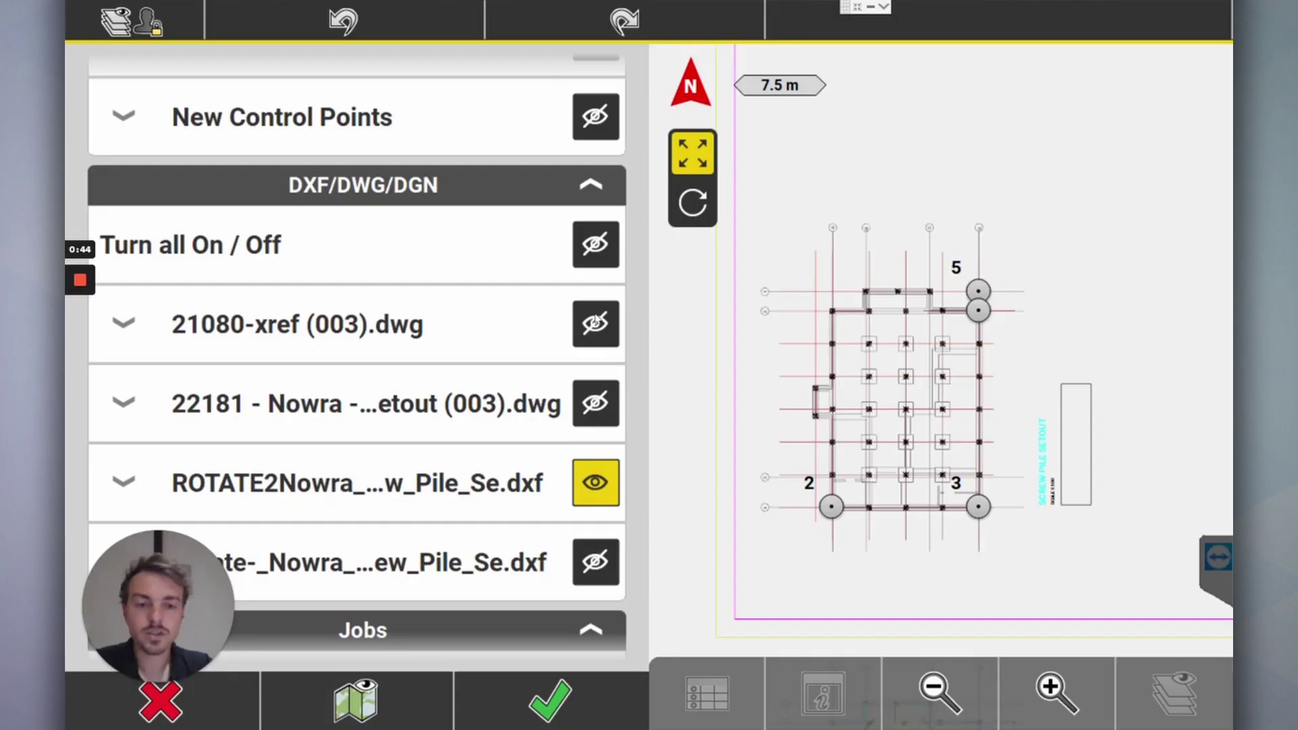
{"action": "left_click", "coordinate": [593, 323]}
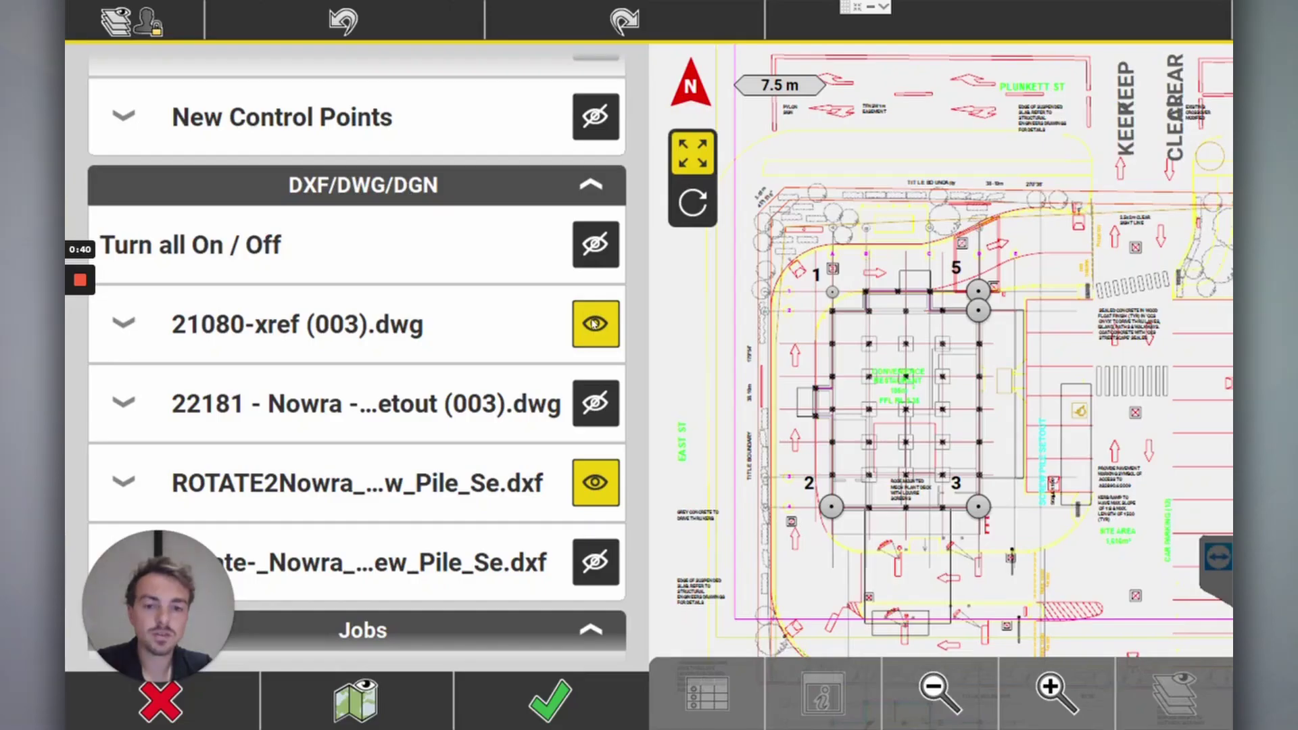
{"action": "left_click", "coordinate": [589, 327]}
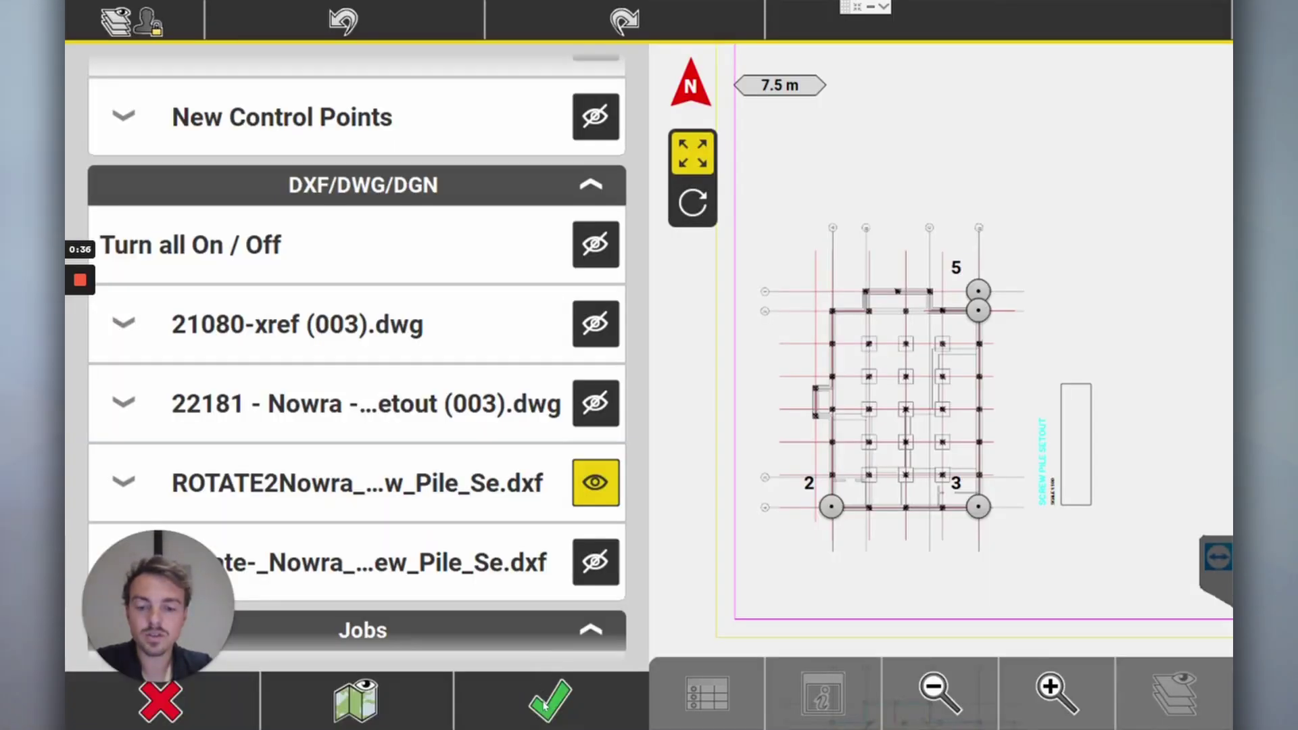
{"action": "left_click", "coordinate": [544, 706]}
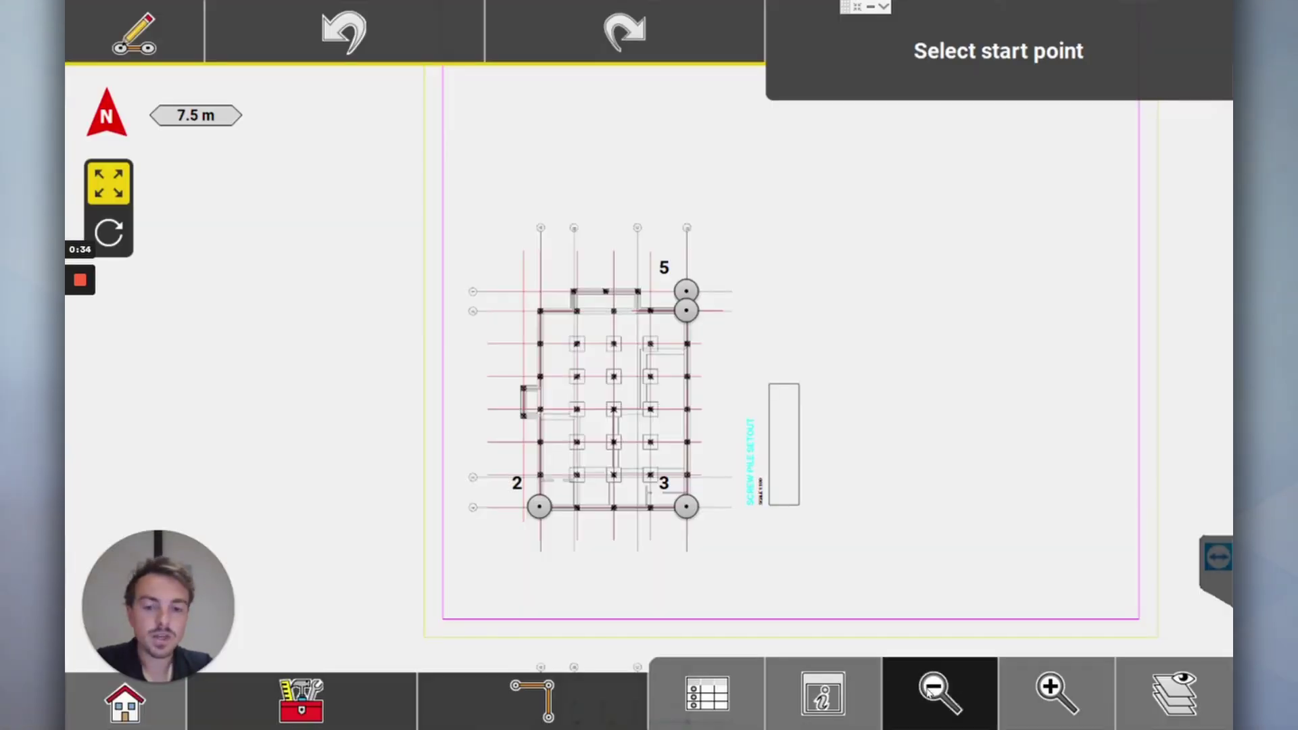
- Apply a limit box around the rotated pile grid, pulling in its southern, northern and eastern sides to crop out the surrounding drawing
{"action": "left_click", "coordinate": [933, 689]}
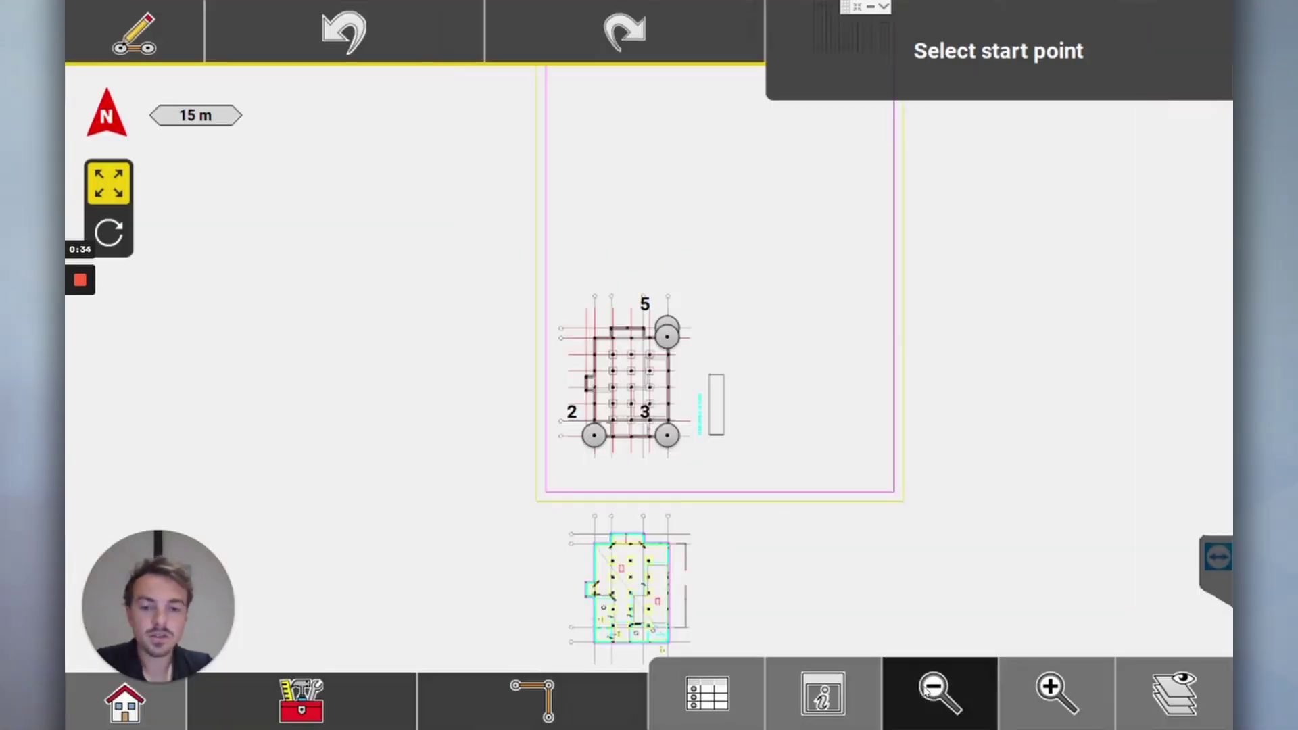
{"action": "left_click", "coordinate": [1058, 693]}
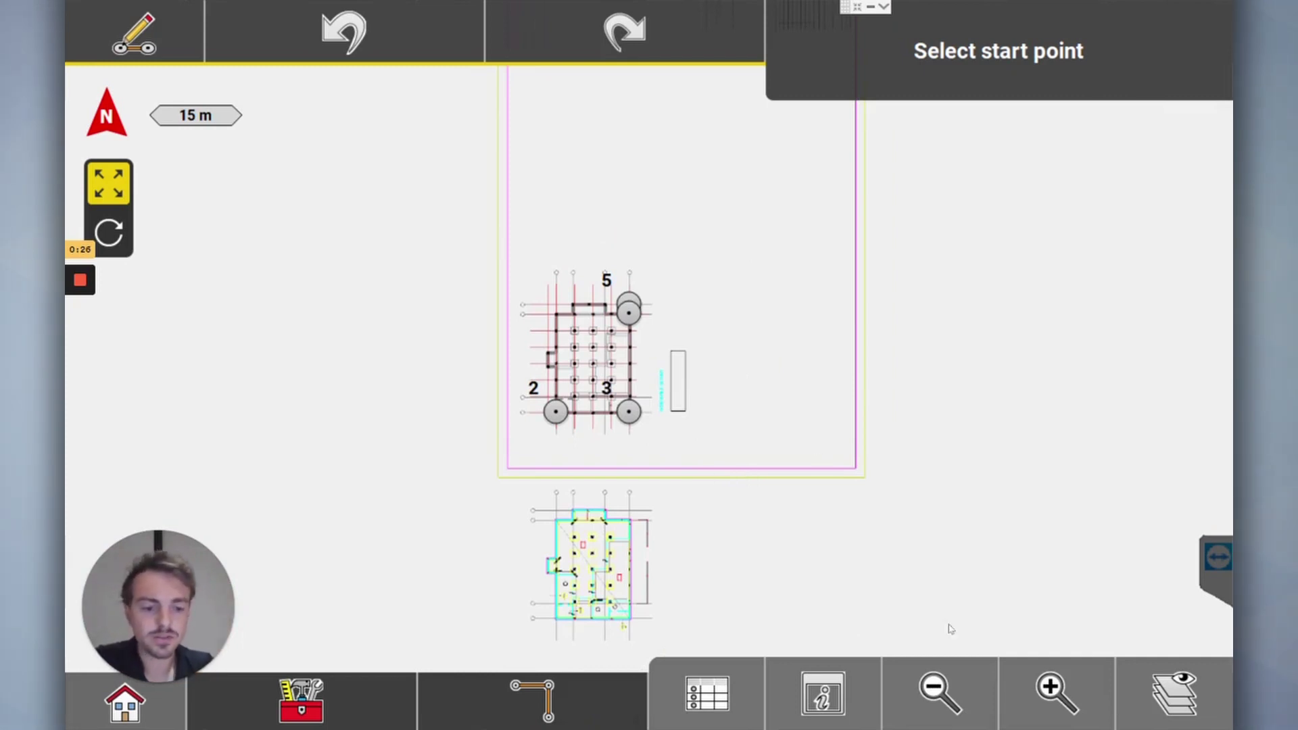
{"action": "left_click", "coordinate": [885, 708]}
{"action": "left_click", "coordinate": [822, 707]}
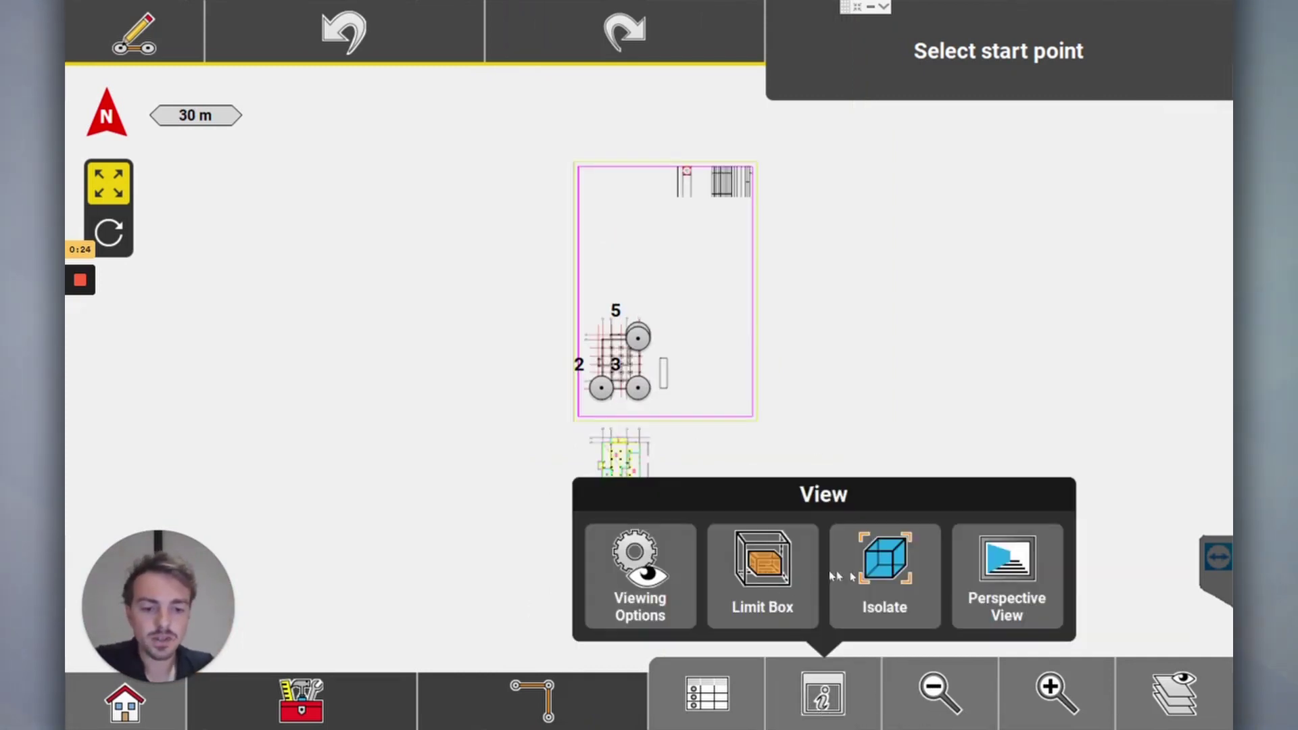
{"action": "left_click", "coordinate": [756, 572]}
{"action": "left_click_drag", "start_coordinate": [669, 500], "coordinate": [664, 410]}
{"action": "left_click_drag", "start_coordinate": [669, 162], "coordinate": [664, 225]}
{"action": "left_click_drag", "start_coordinate": [664, 276], "coordinate": [663, 307]}
{"action": "left_click_drag", "start_coordinate": [756, 354], "coordinate": [655, 360]}
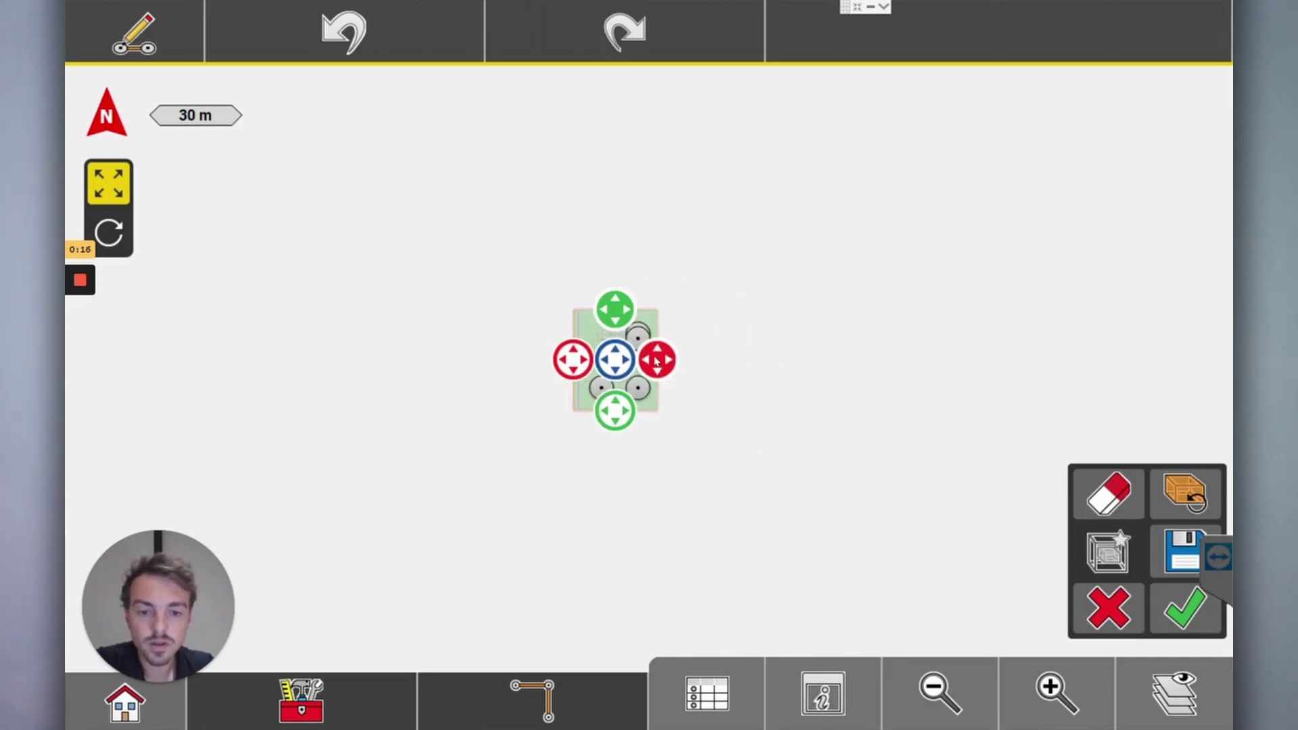
{"action": "left_click", "coordinate": [1181, 612]}
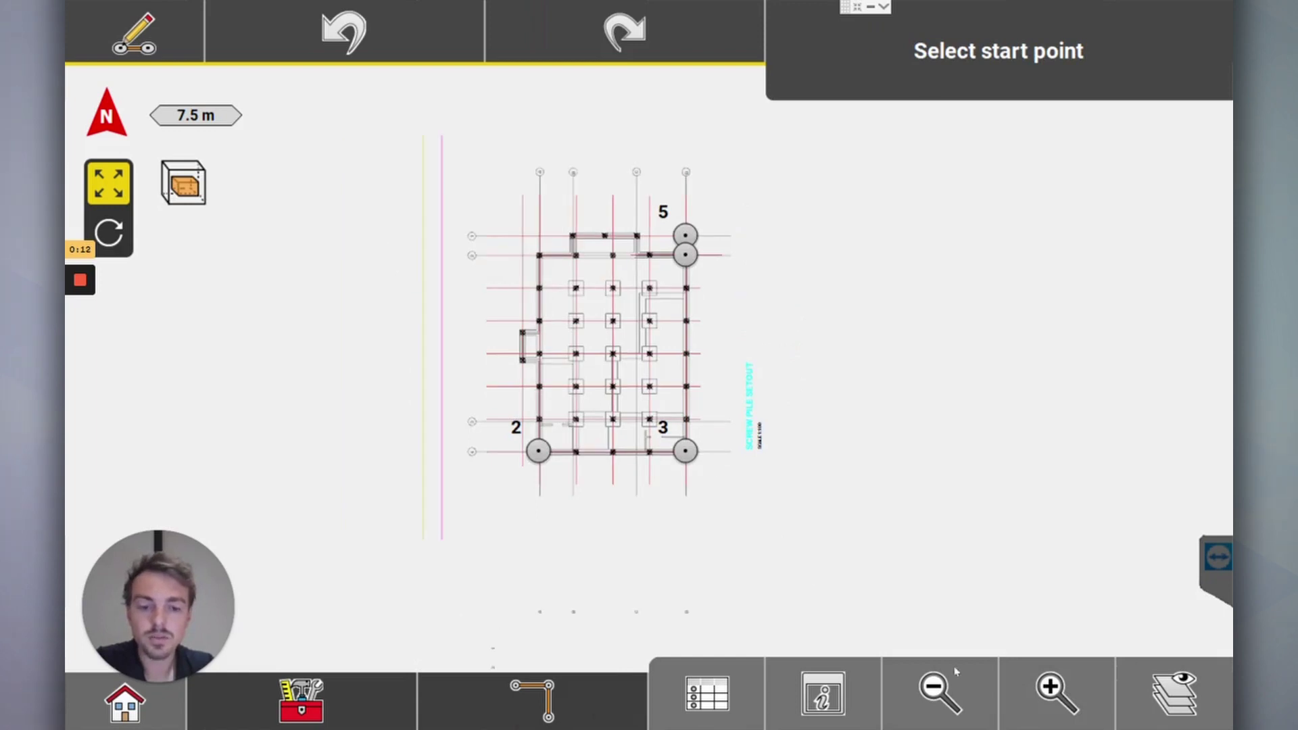
{"action": "left_click", "coordinate": [929, 692]}
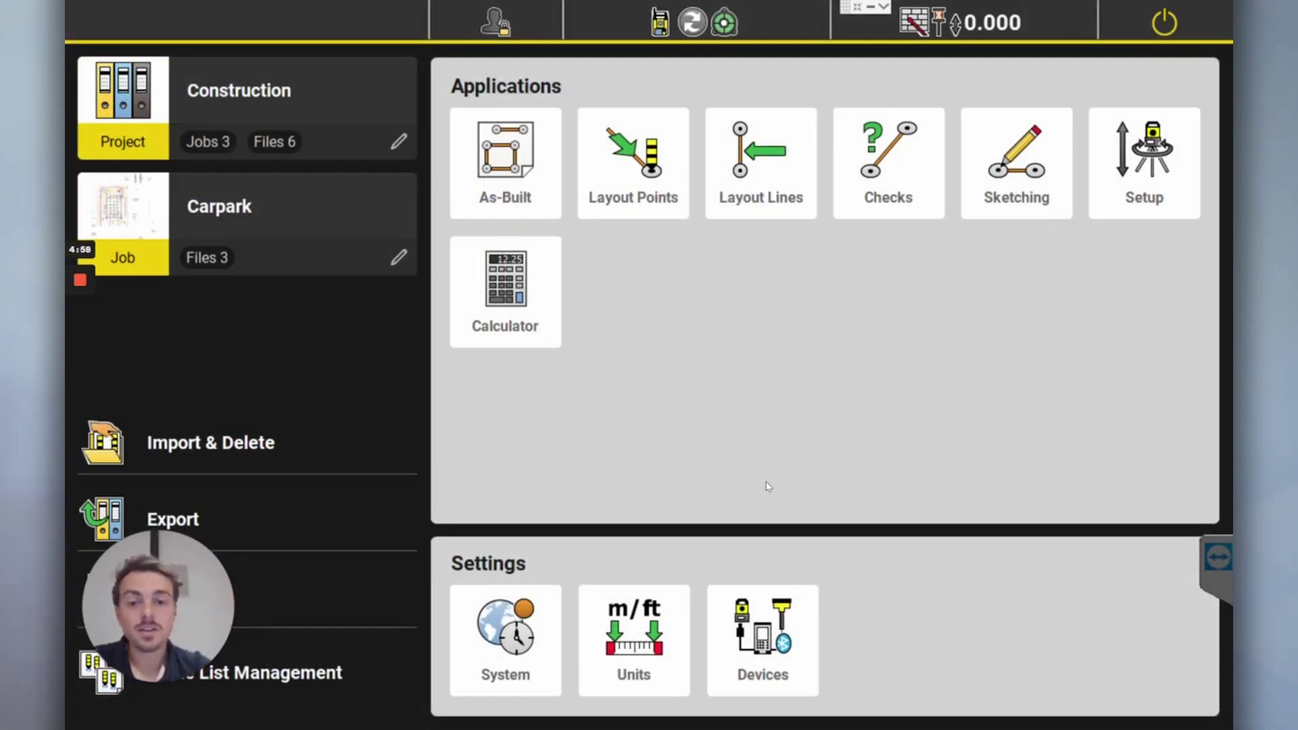
- Open the Sketching application for the Carpark job and display its sketching functions, including Data Merger
{"action": "left_click", "coordinate": [992, 193]}
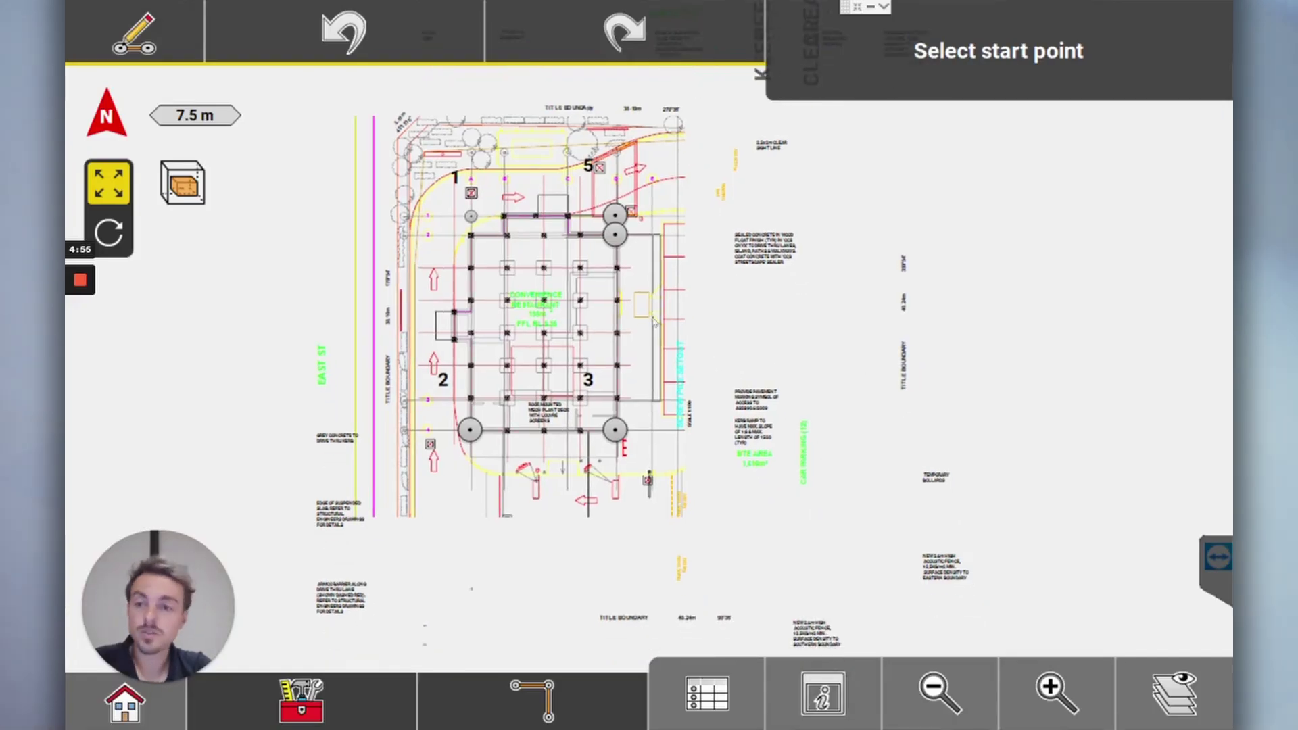
{"action": "left_click", "coordinate": [532, 699]}
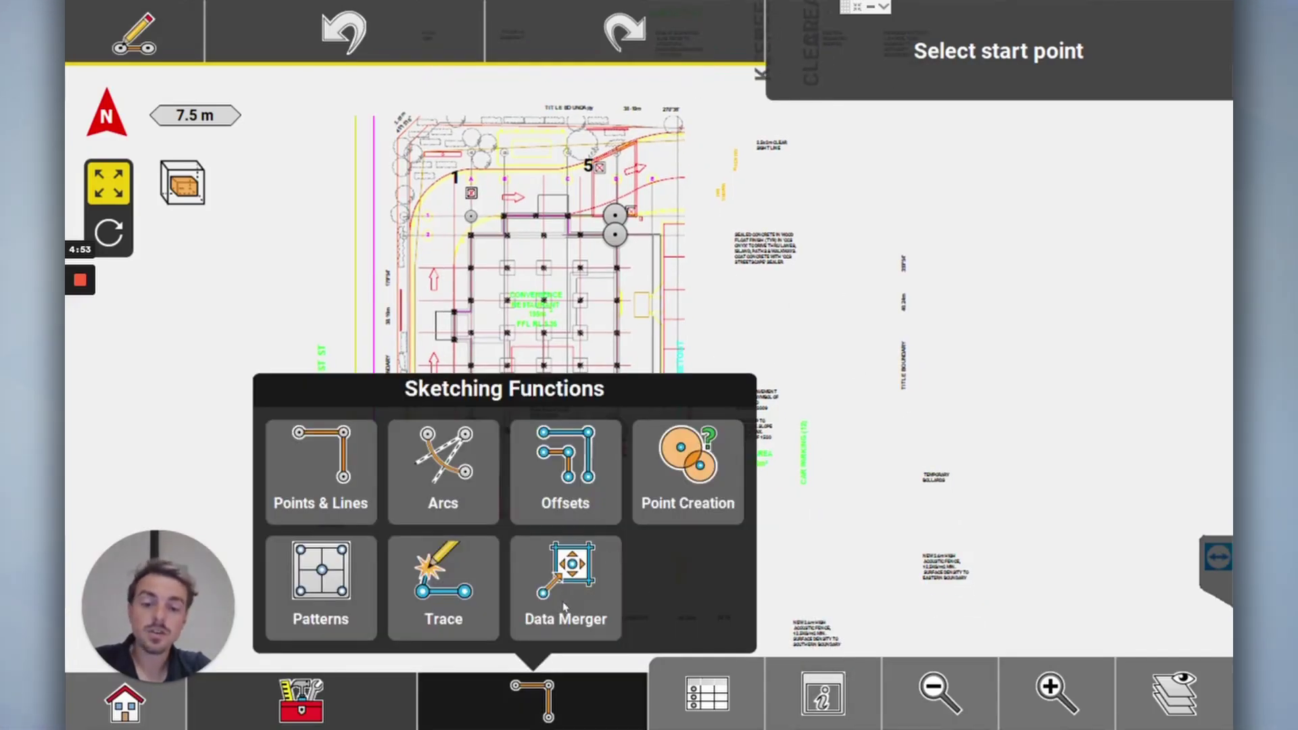
{"action": "left_click", "coordinate": [1030, 433]}
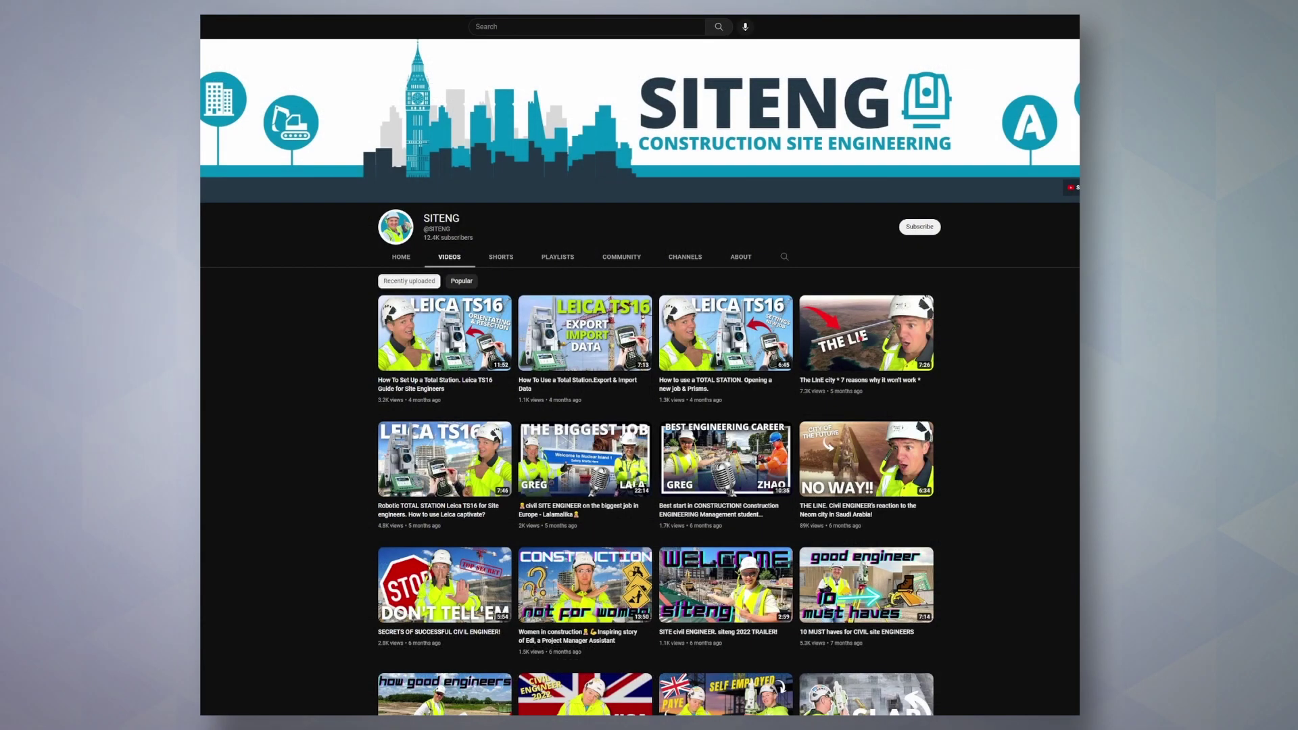
- Switch to YouTube and browse the recently uploaded videos of the SITENG channel
{"action": "scroll", "coordinate": [639, 378], "scroll_direction": "down", "scroll_amount": 2}
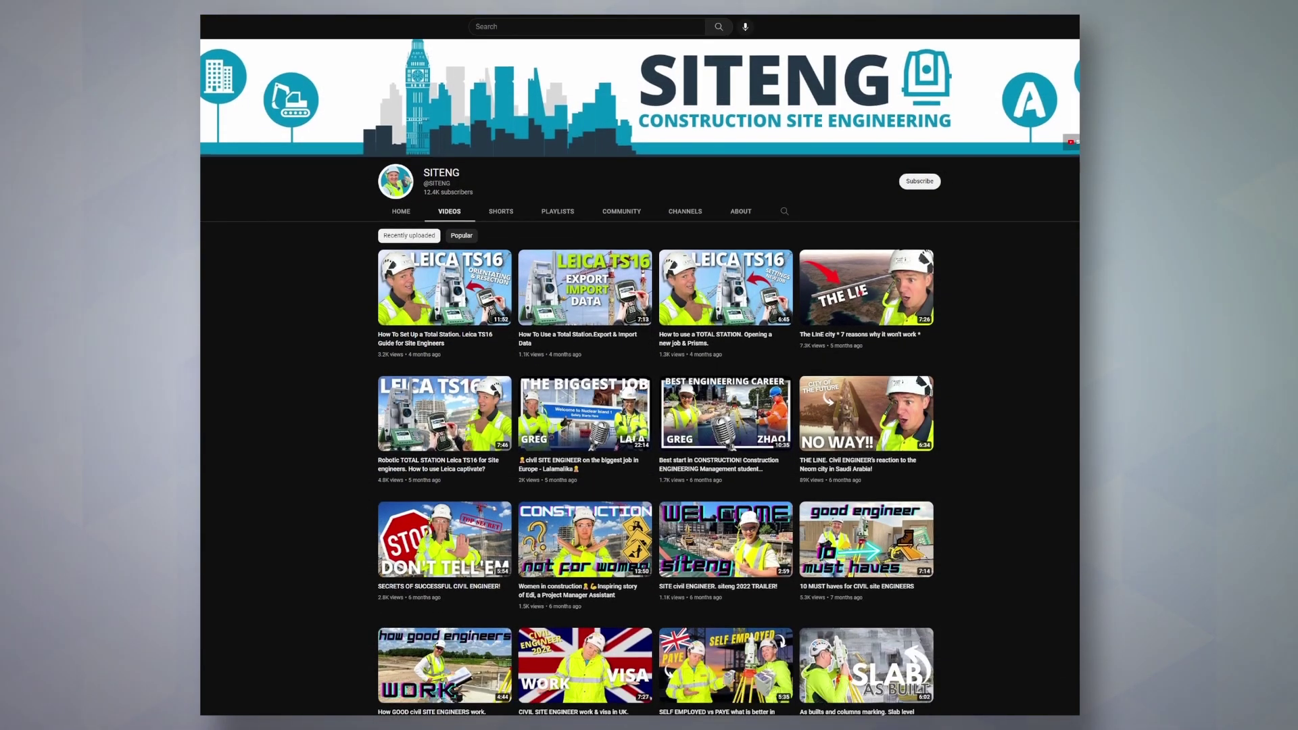
{"action": "scroll", "coordinate": [639, 378], "scroll_direction": "down", "scroll_amount": 3}
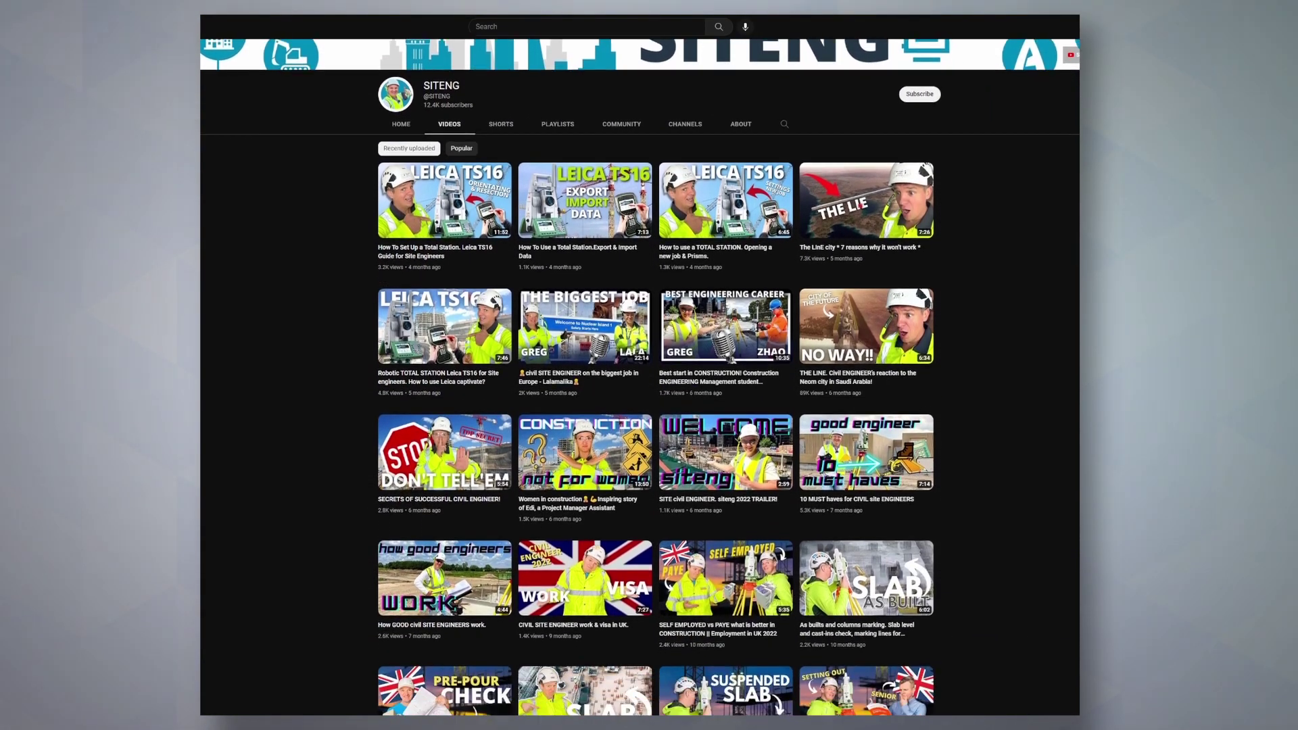
{"action": "scroll", "coordinate": [639, 378], "scroll_direction": "down", "scroll_amount": 4}
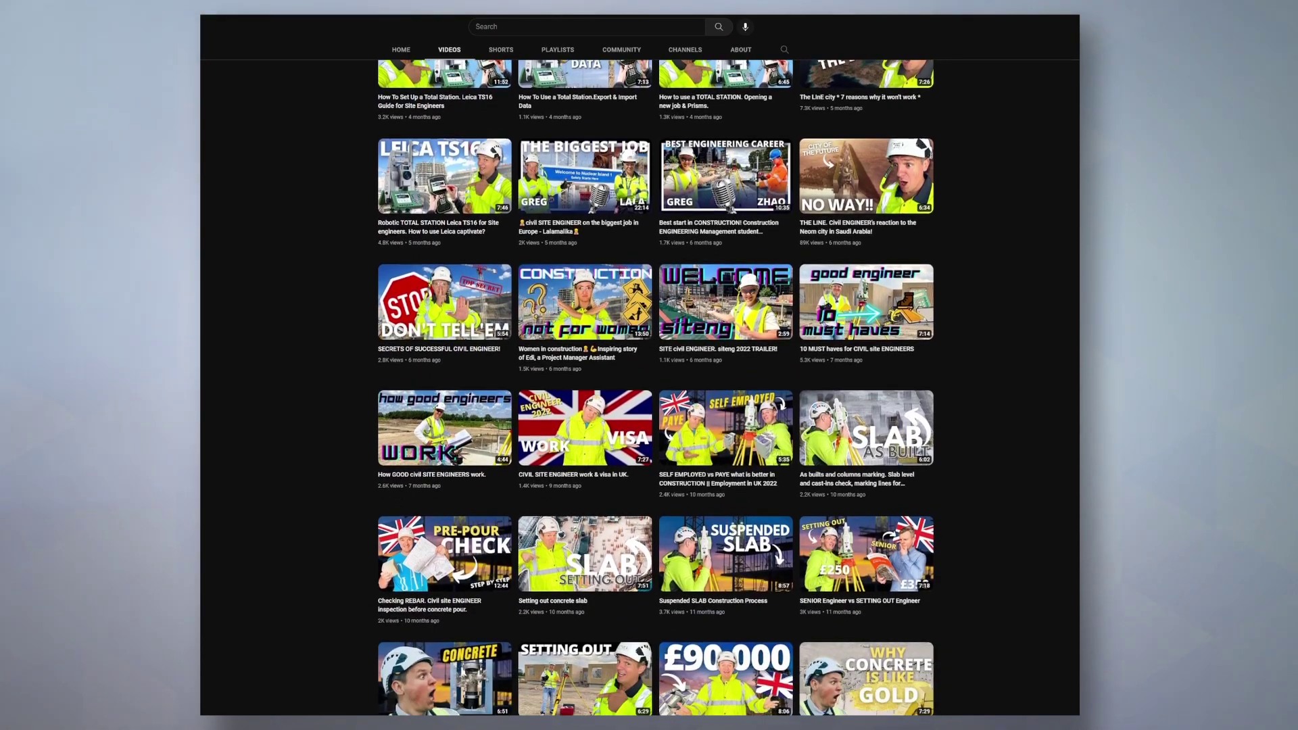
{"action": "scroll", "coordinate": [640, 378], "scroll_direction": "down", "scroll_amount": 3}
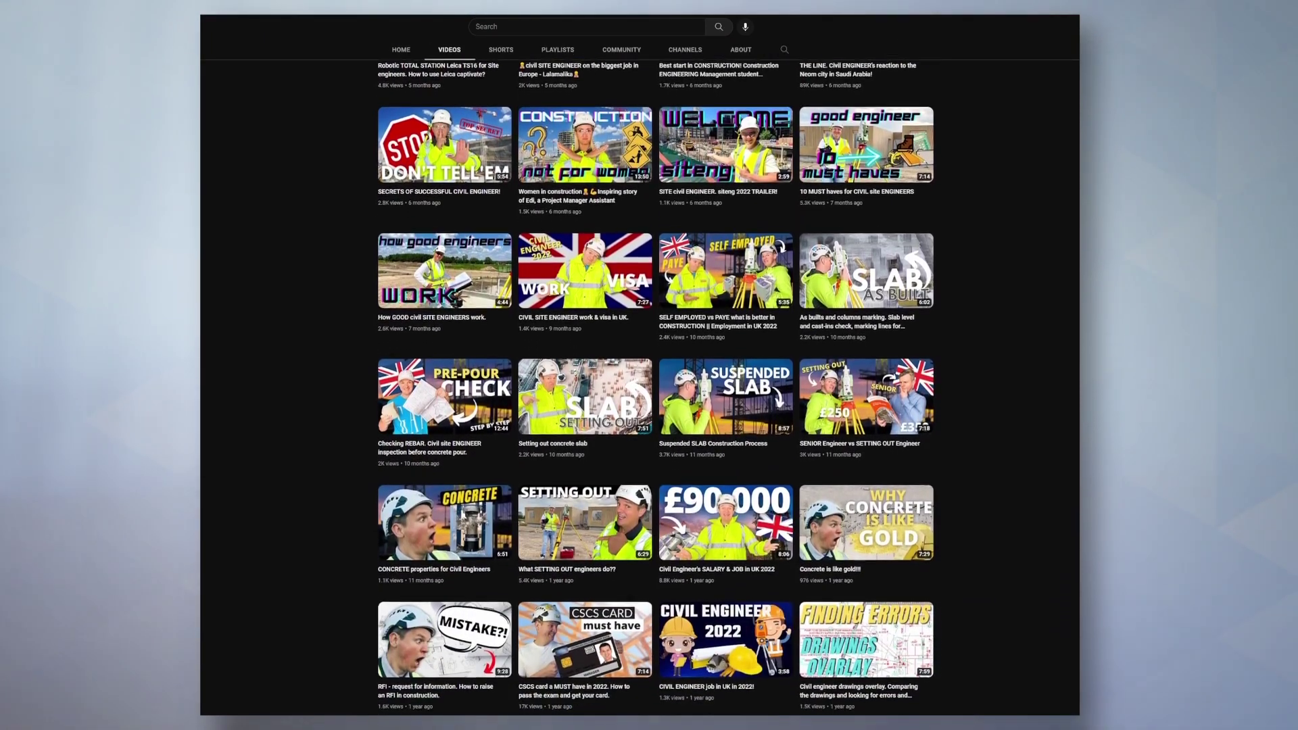
{"action": "scroll", "coordinate": [640, 379], "scroll_direction": "down", "scroll_amount": 8}
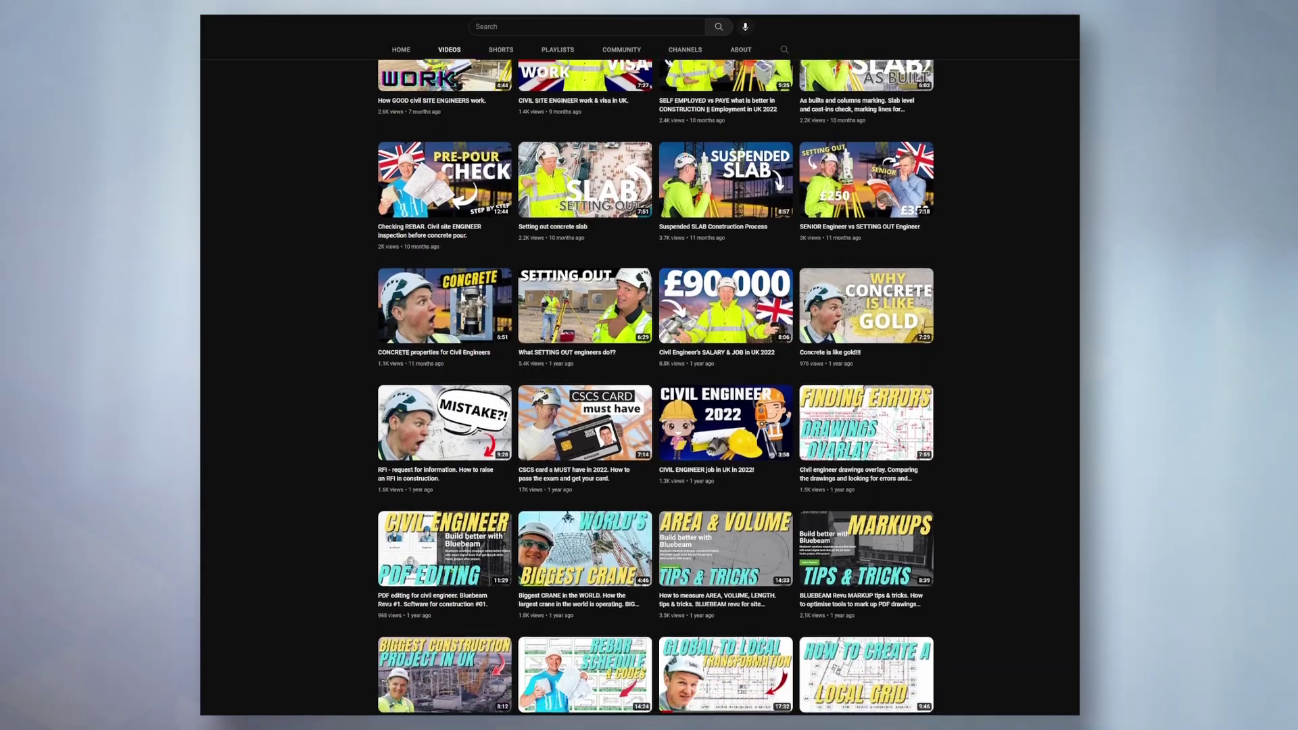